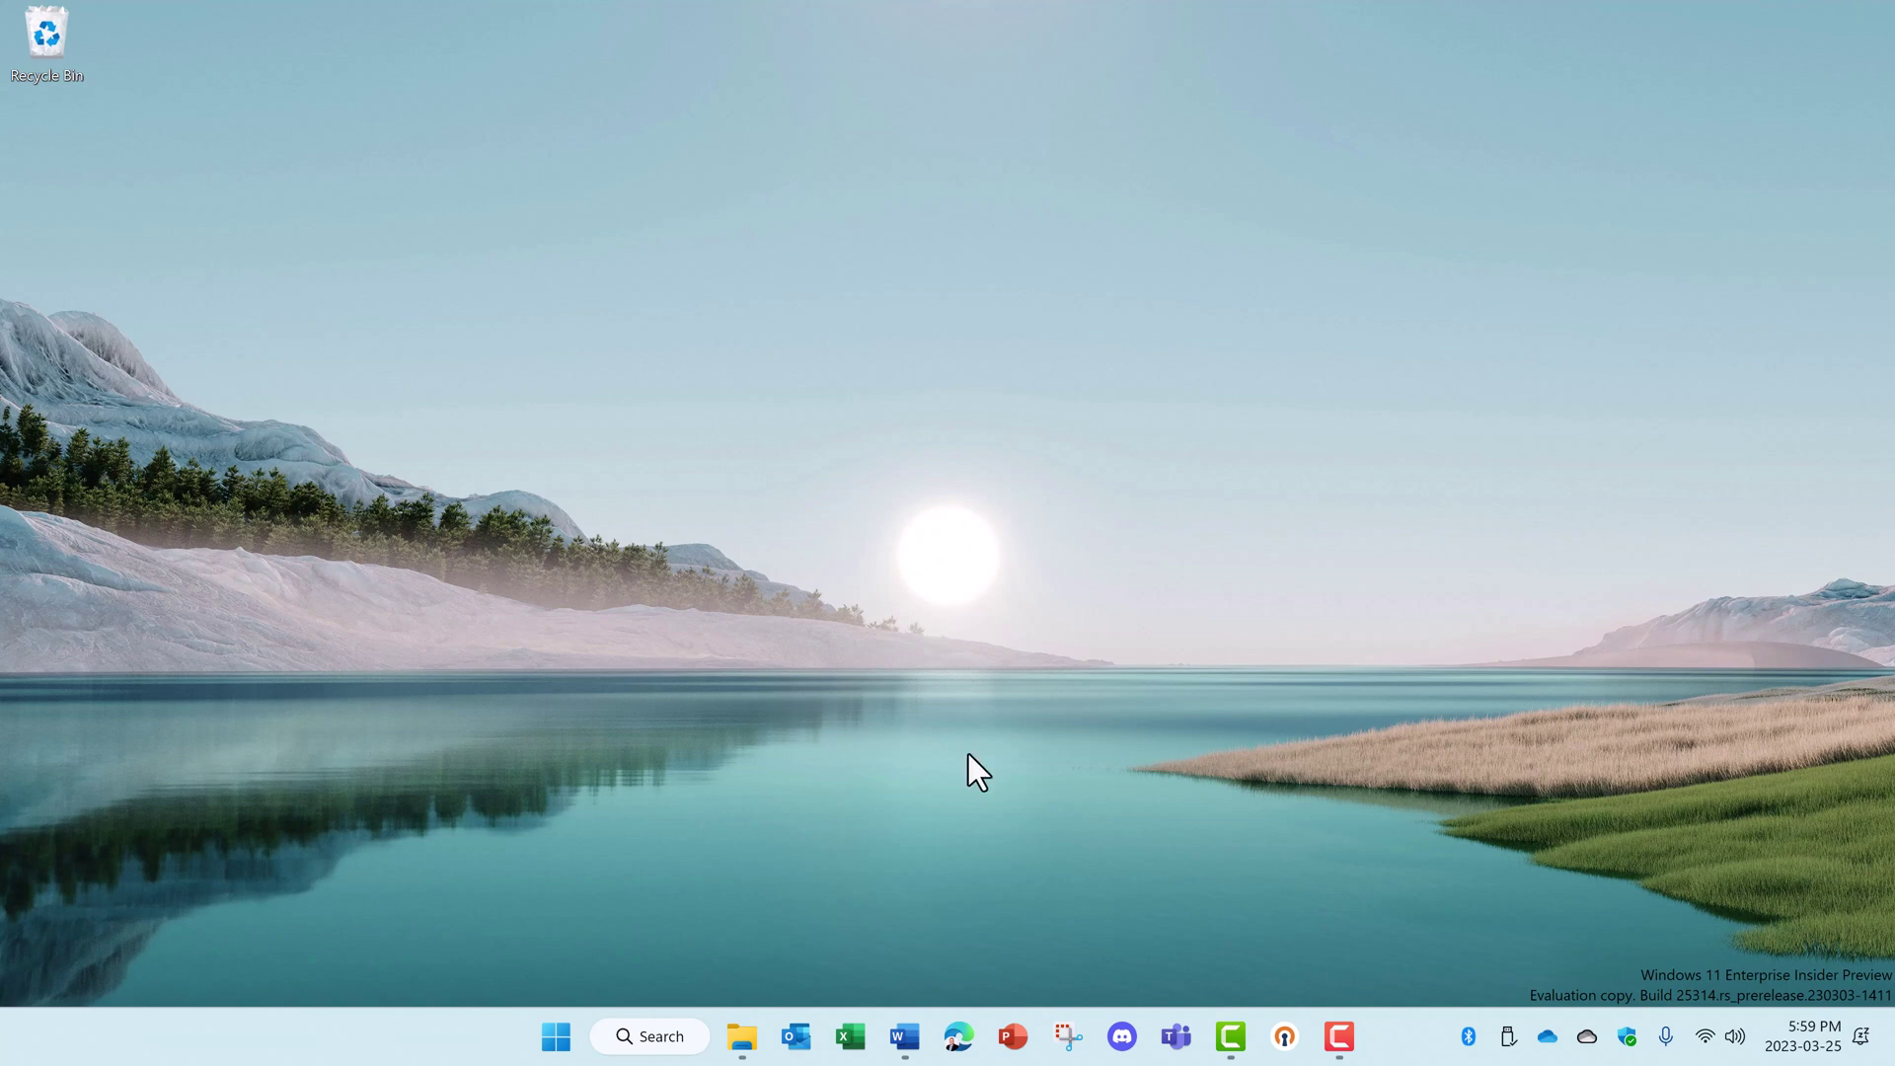
Step: Open Edge, go to GitHub and search for 'vivetool'
left_click(955, 1032)
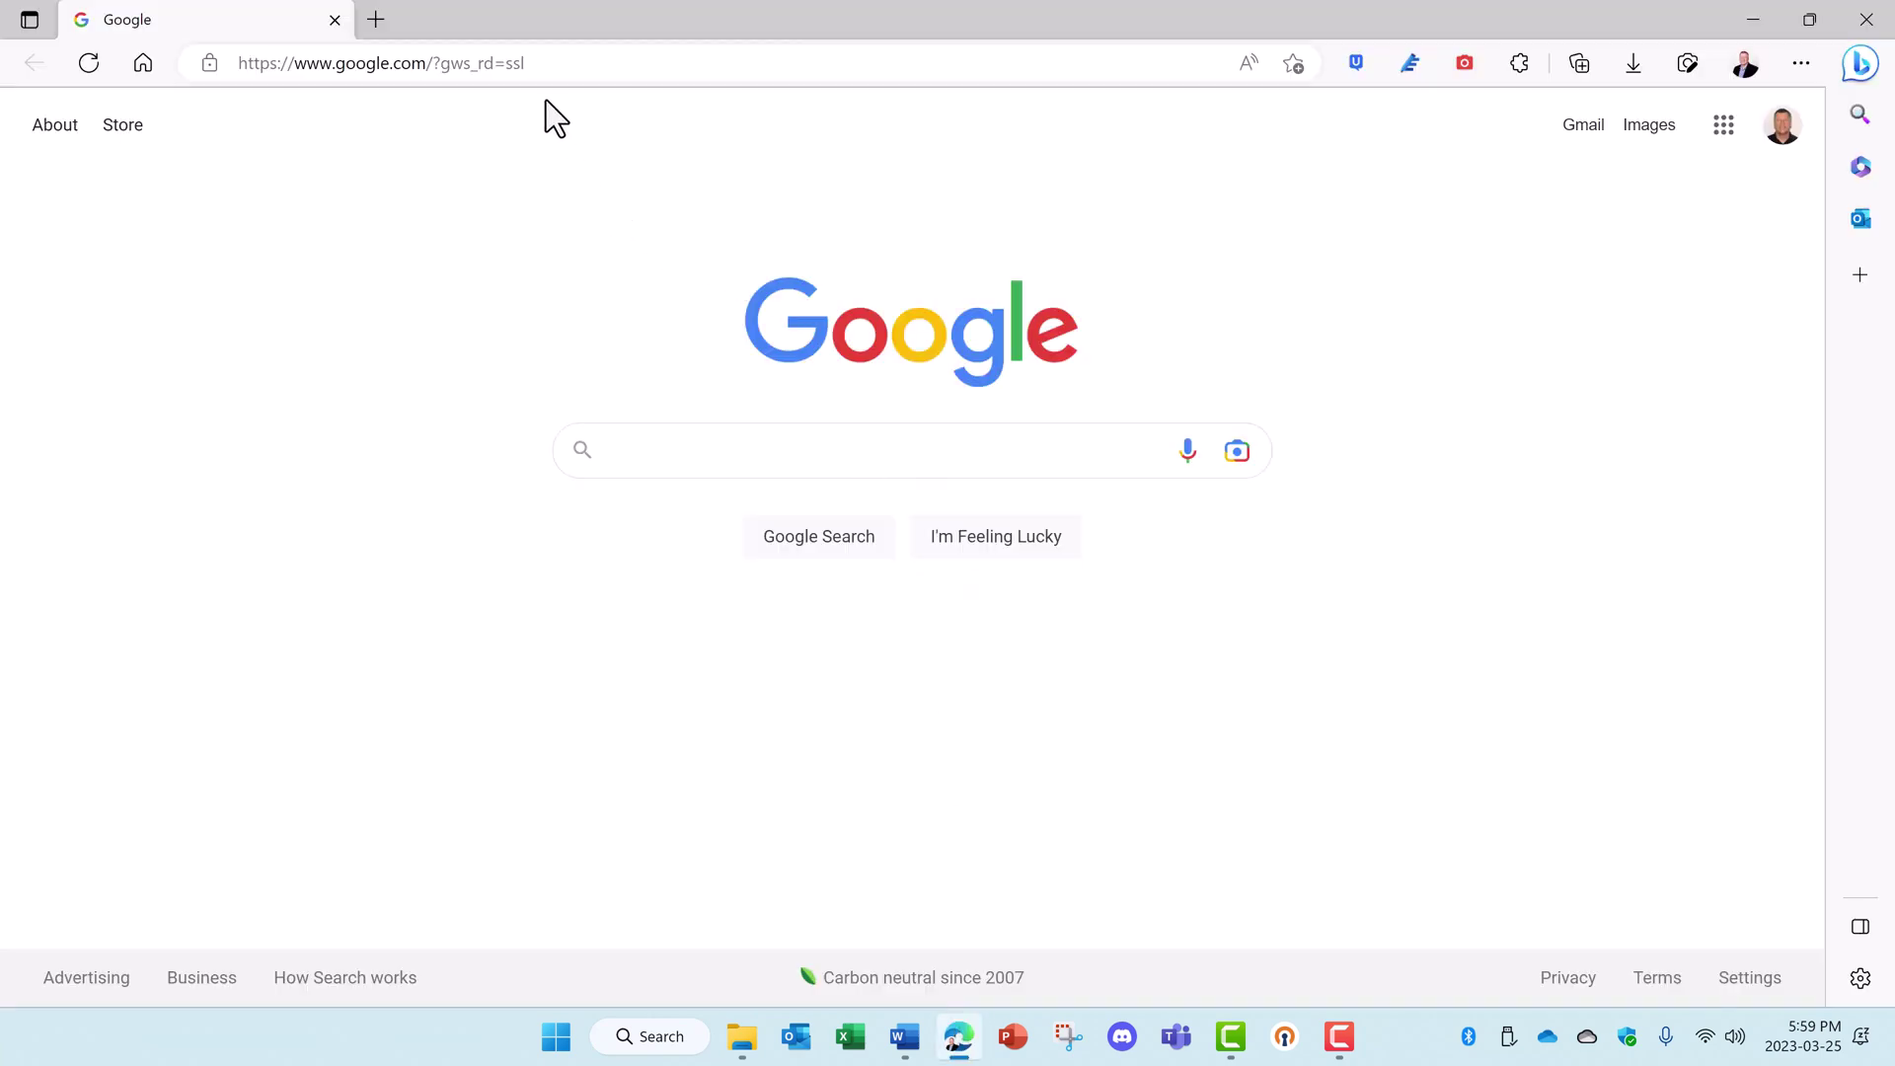
left_click(536, 65)
type("github")
key("Return")
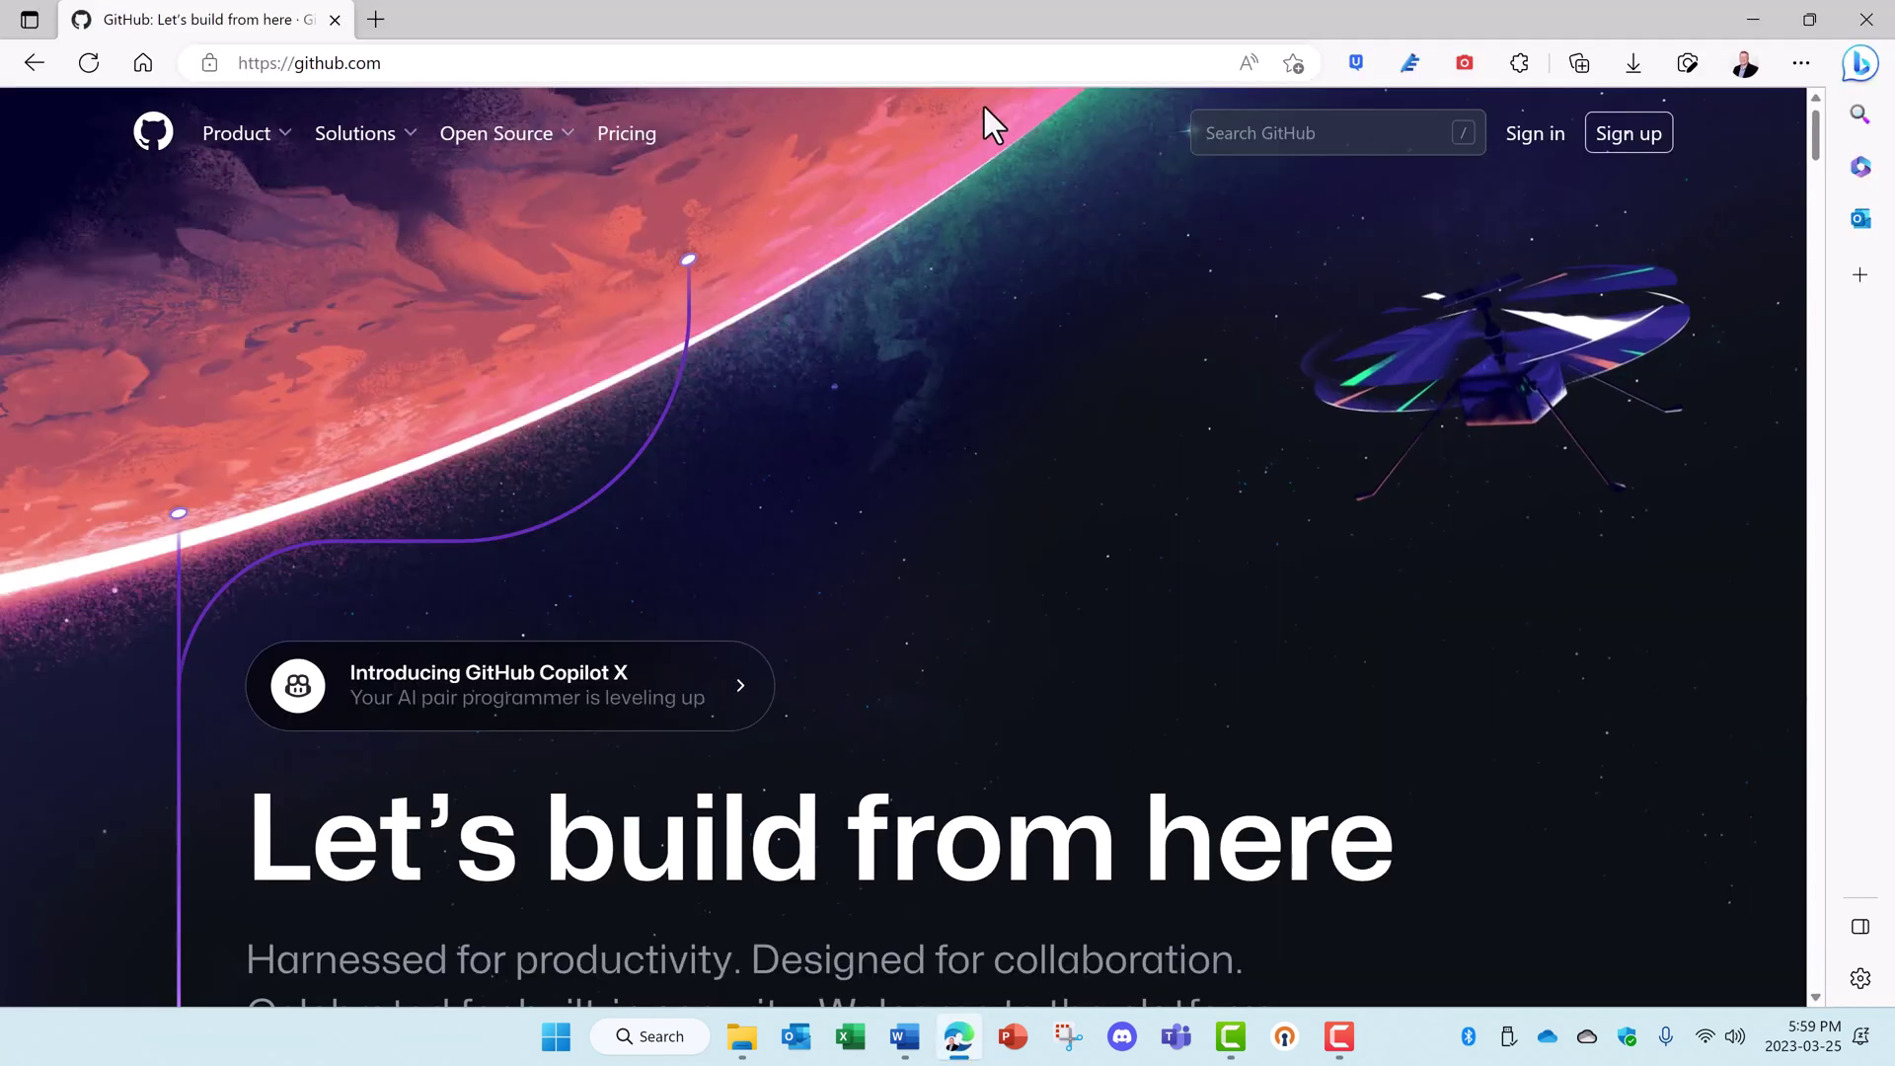
left_click(1238, 133)
type("vi")
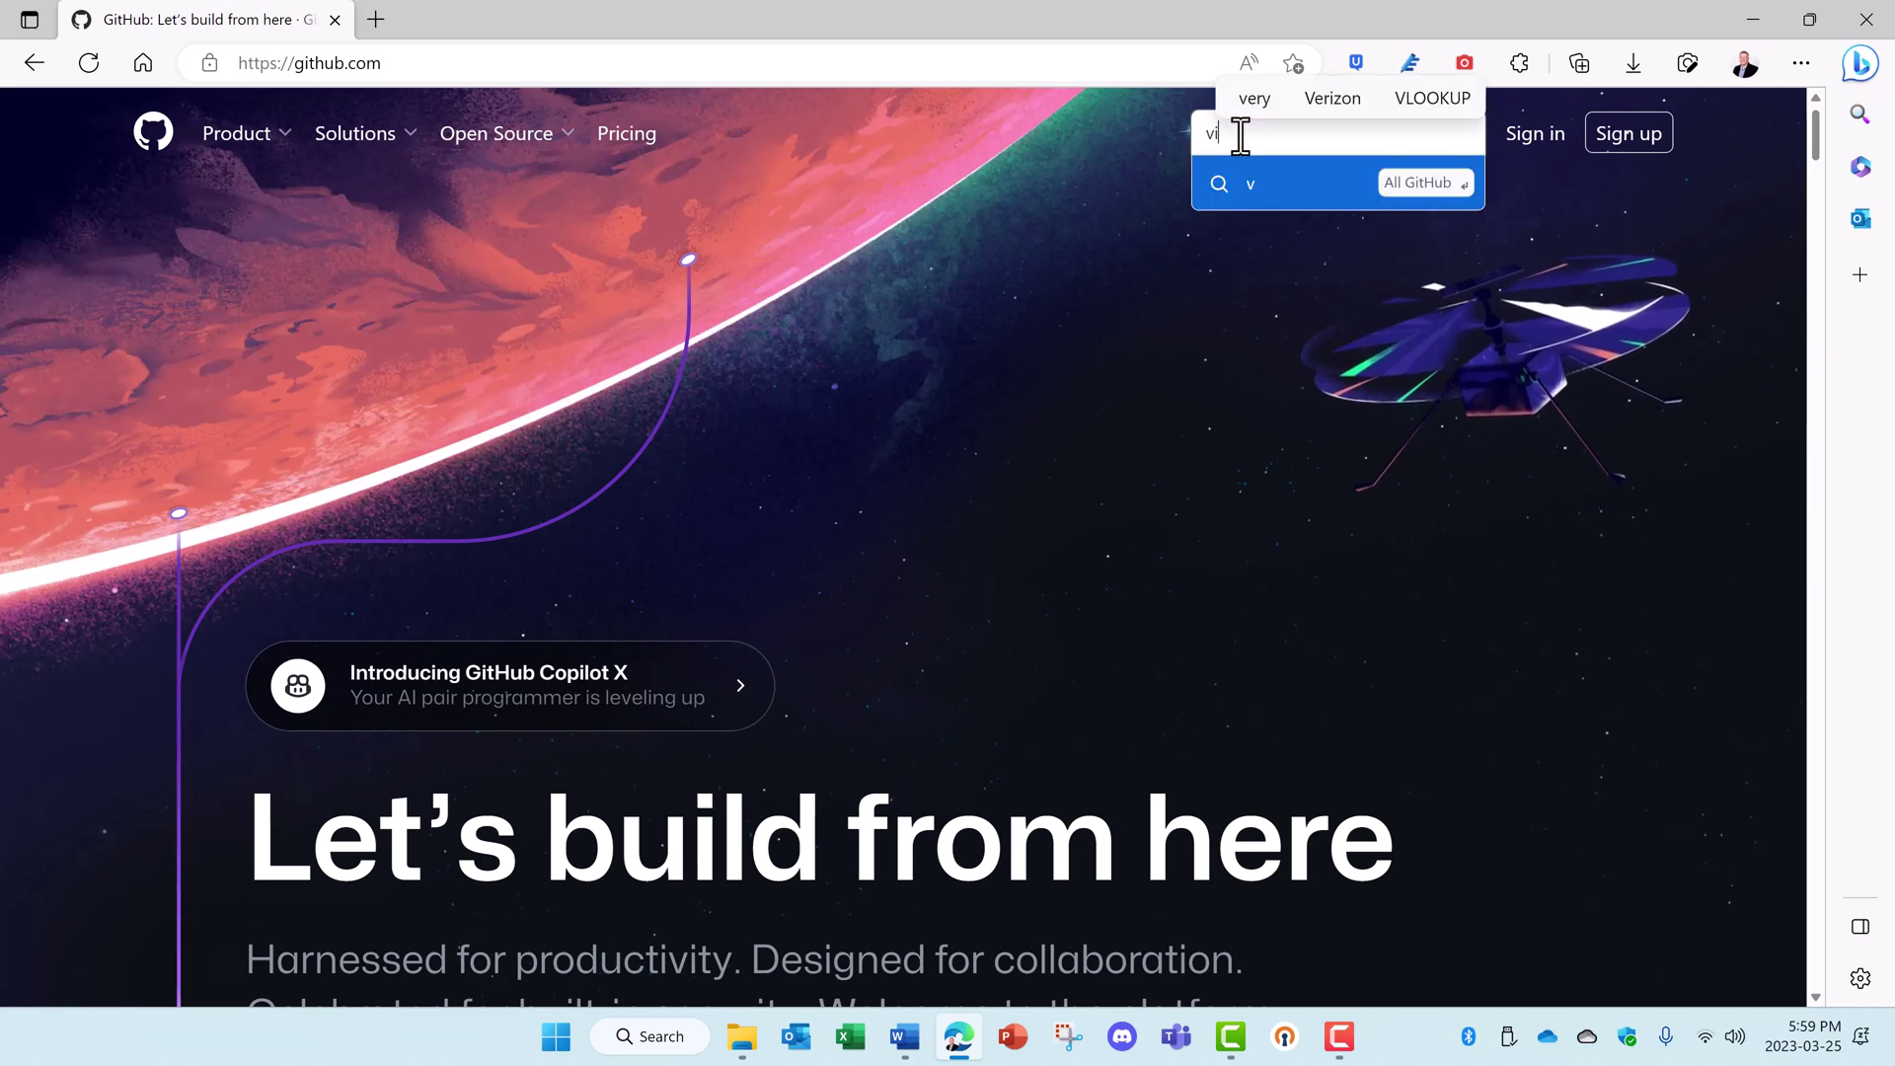
type("vetool")
key("Return")
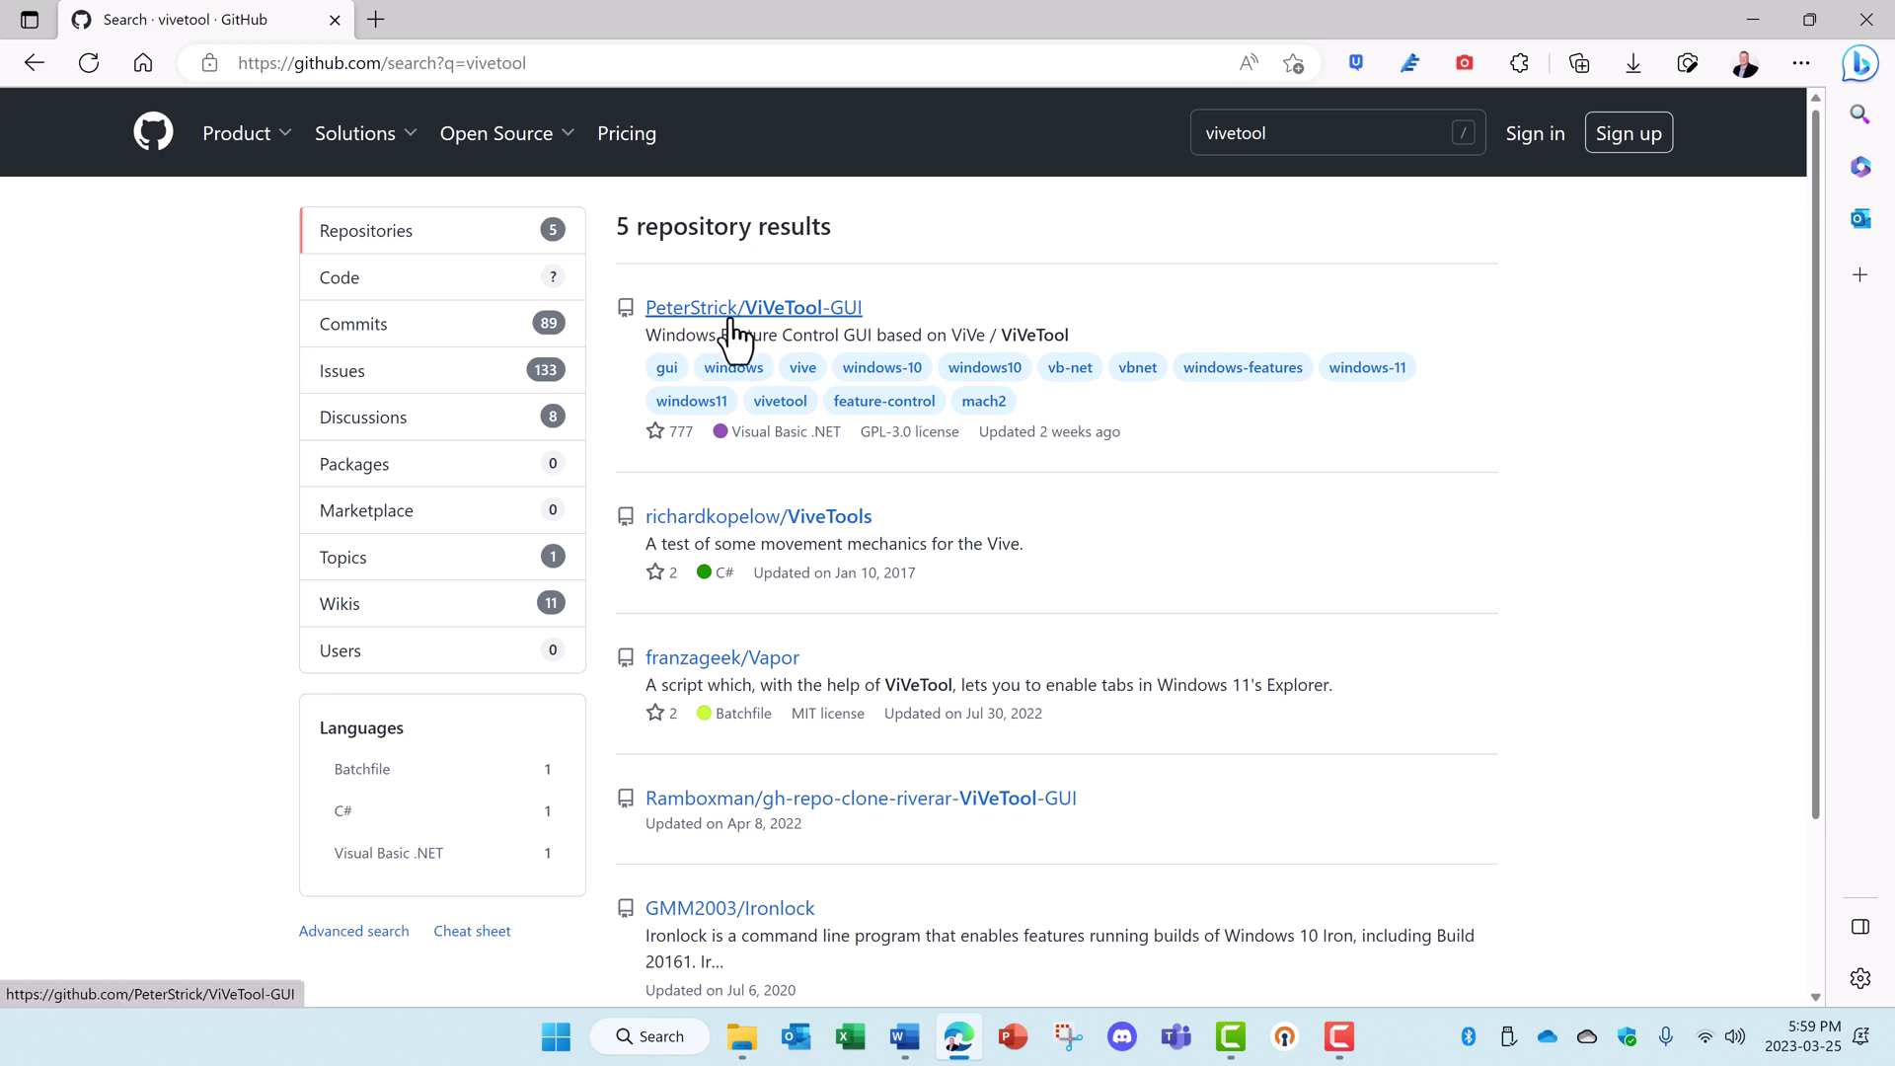
Step: Open the ViVeTool-GUI repository's Version 1.6.2 release and scroll down to its Assets
left_click(835, 314)
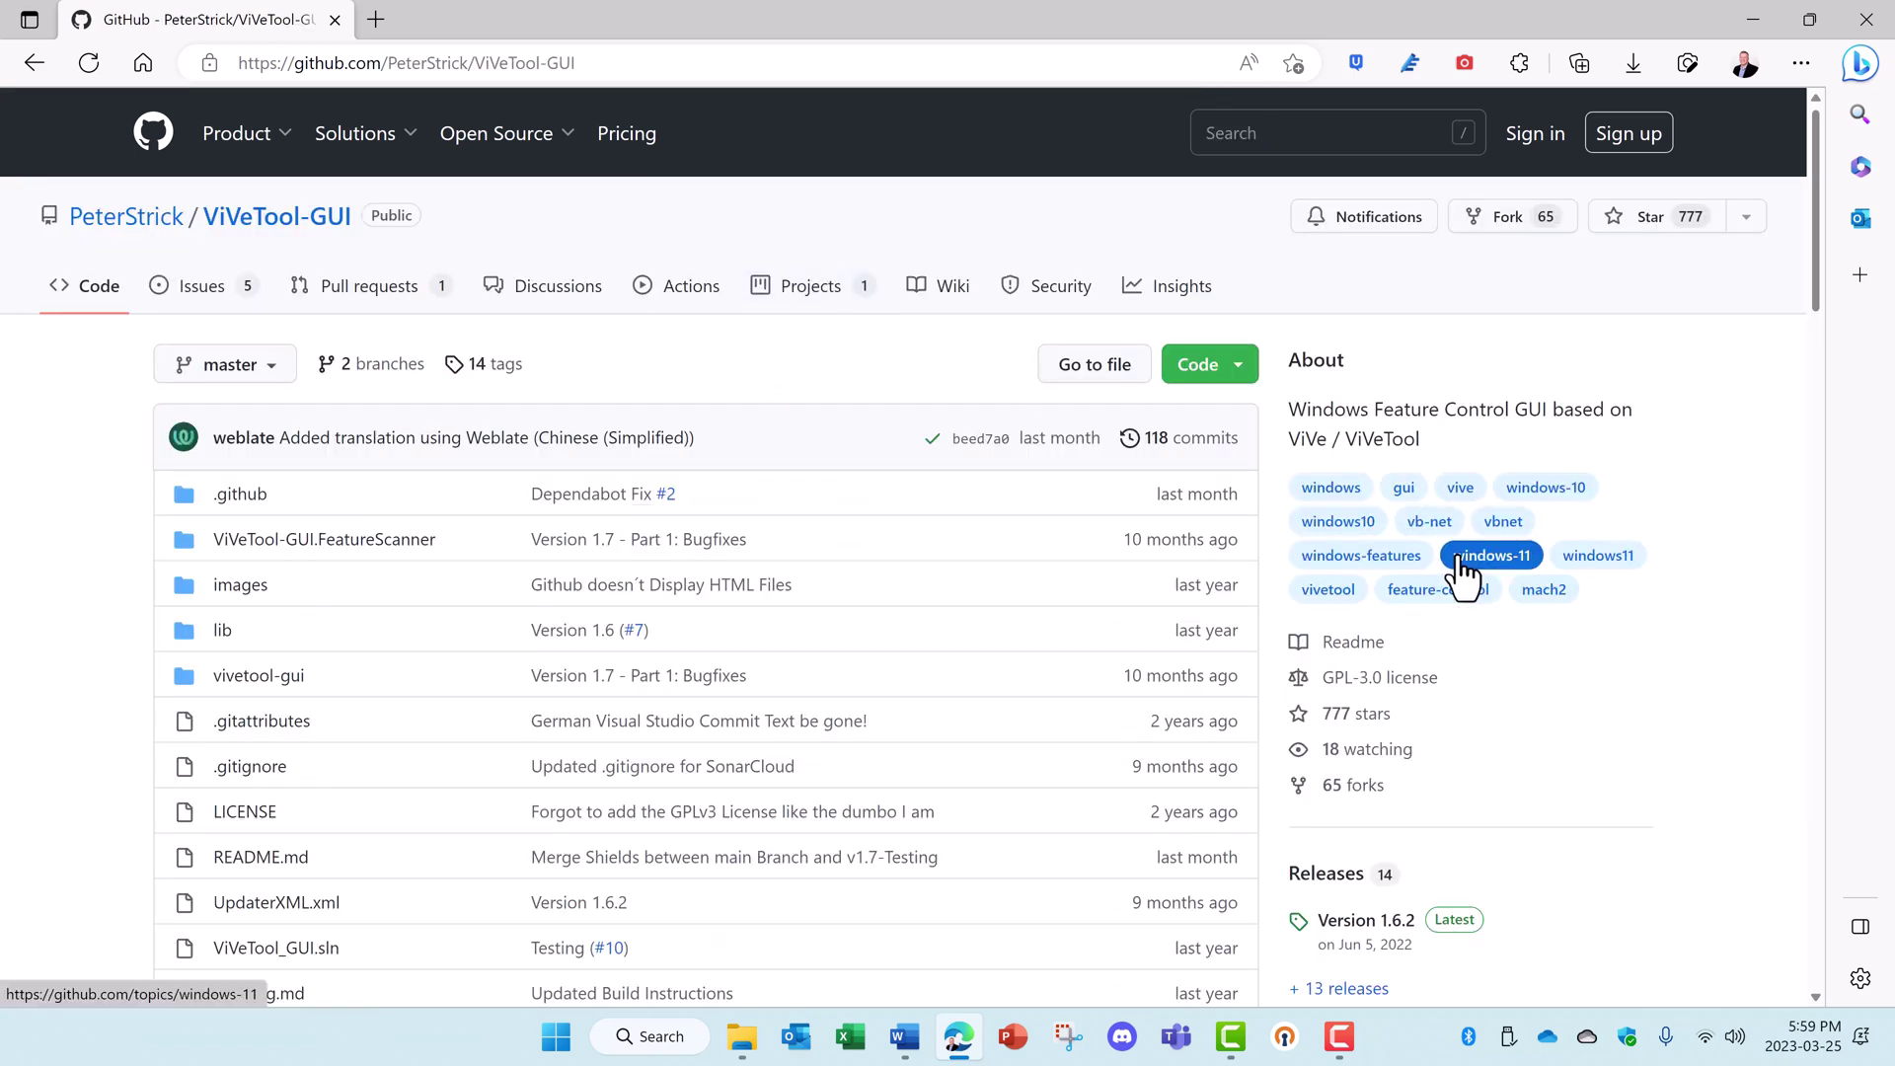
scroll(1464, 795, "down", 3)
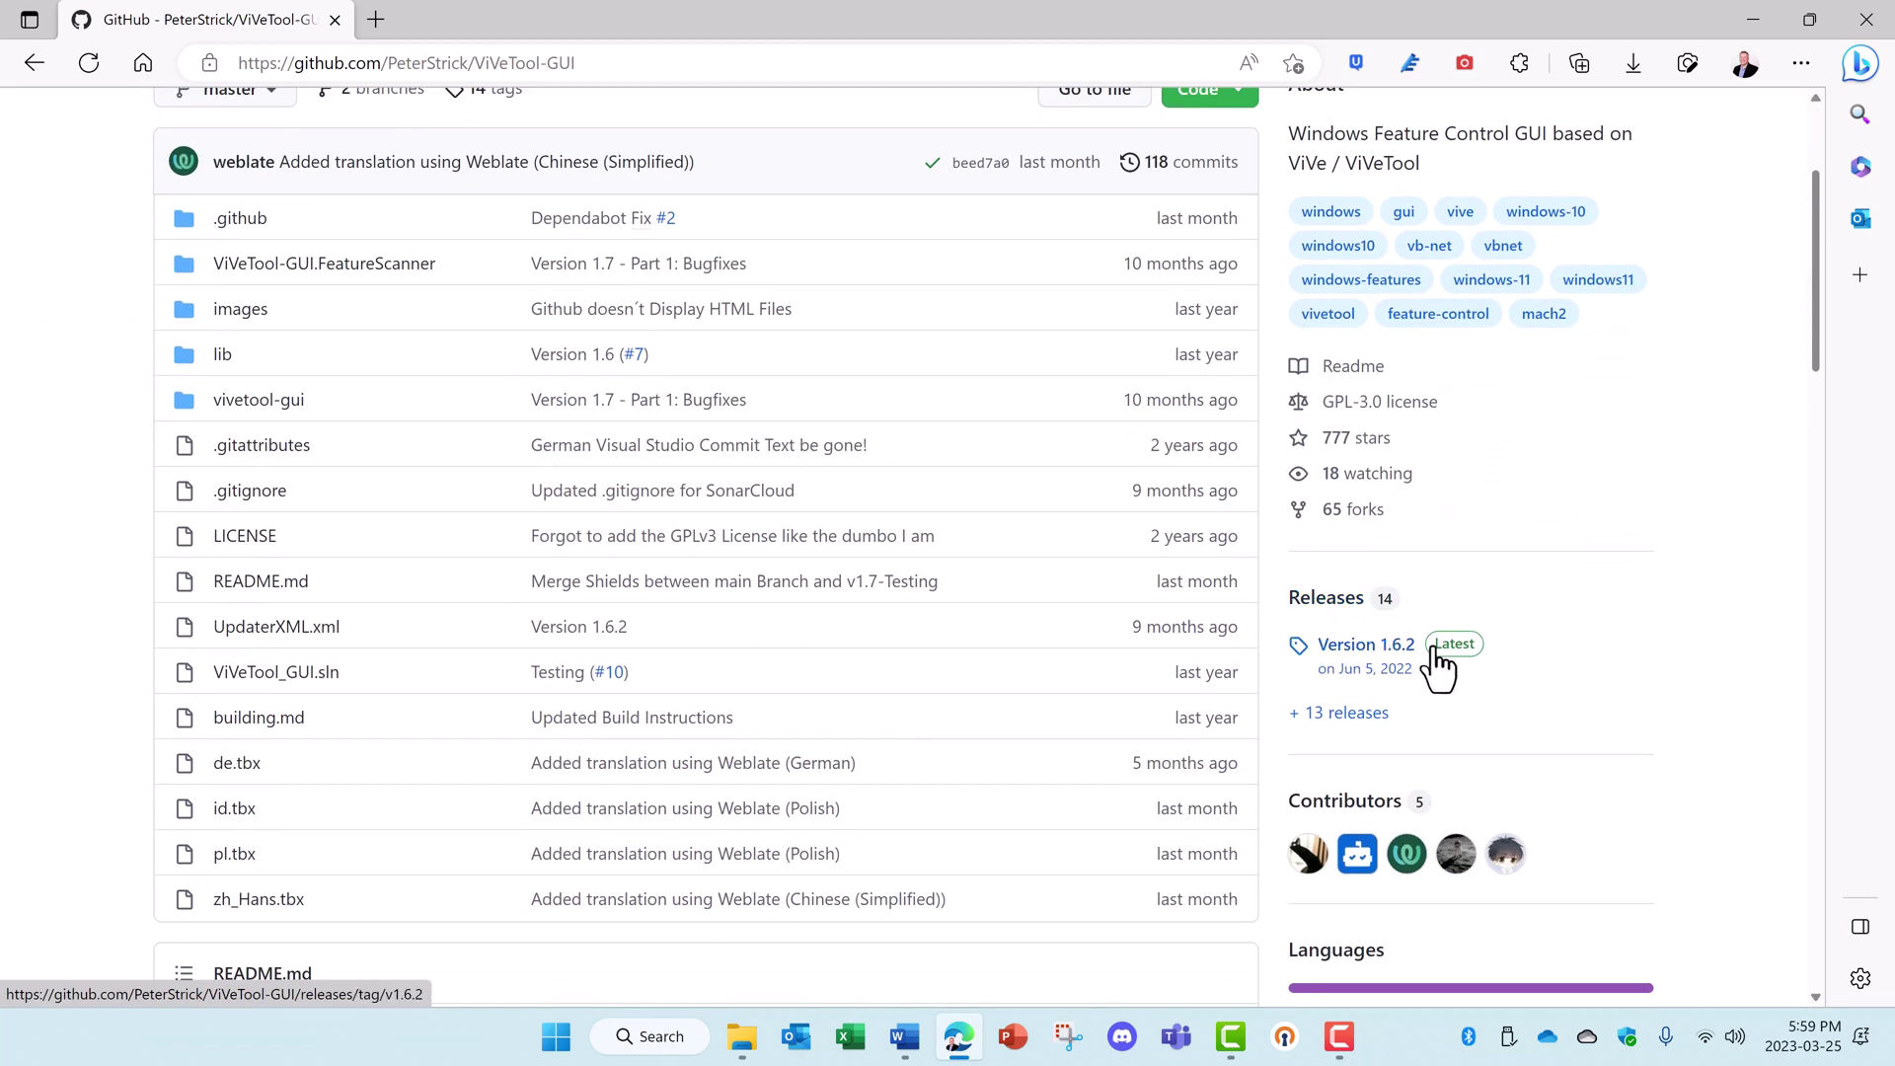
left_click(1445, 656)
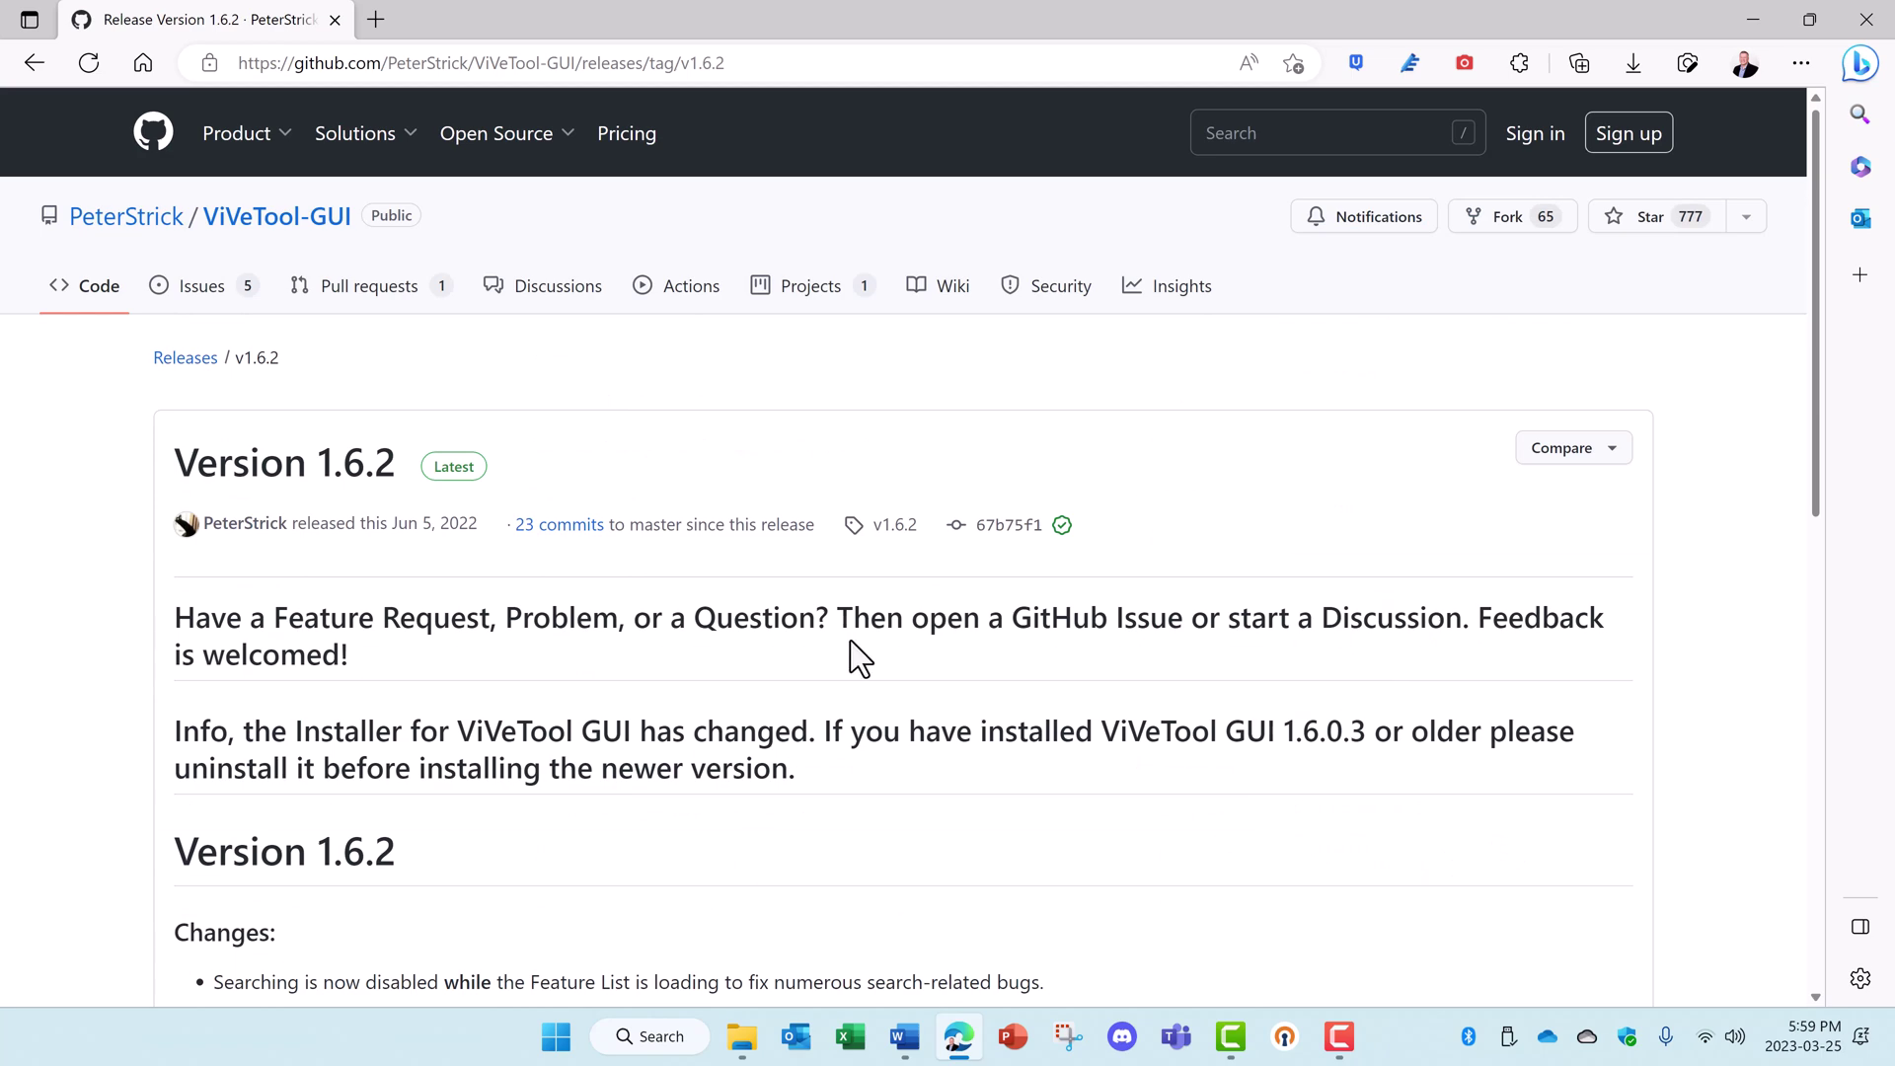
scroll(671, 641, "down", 7)
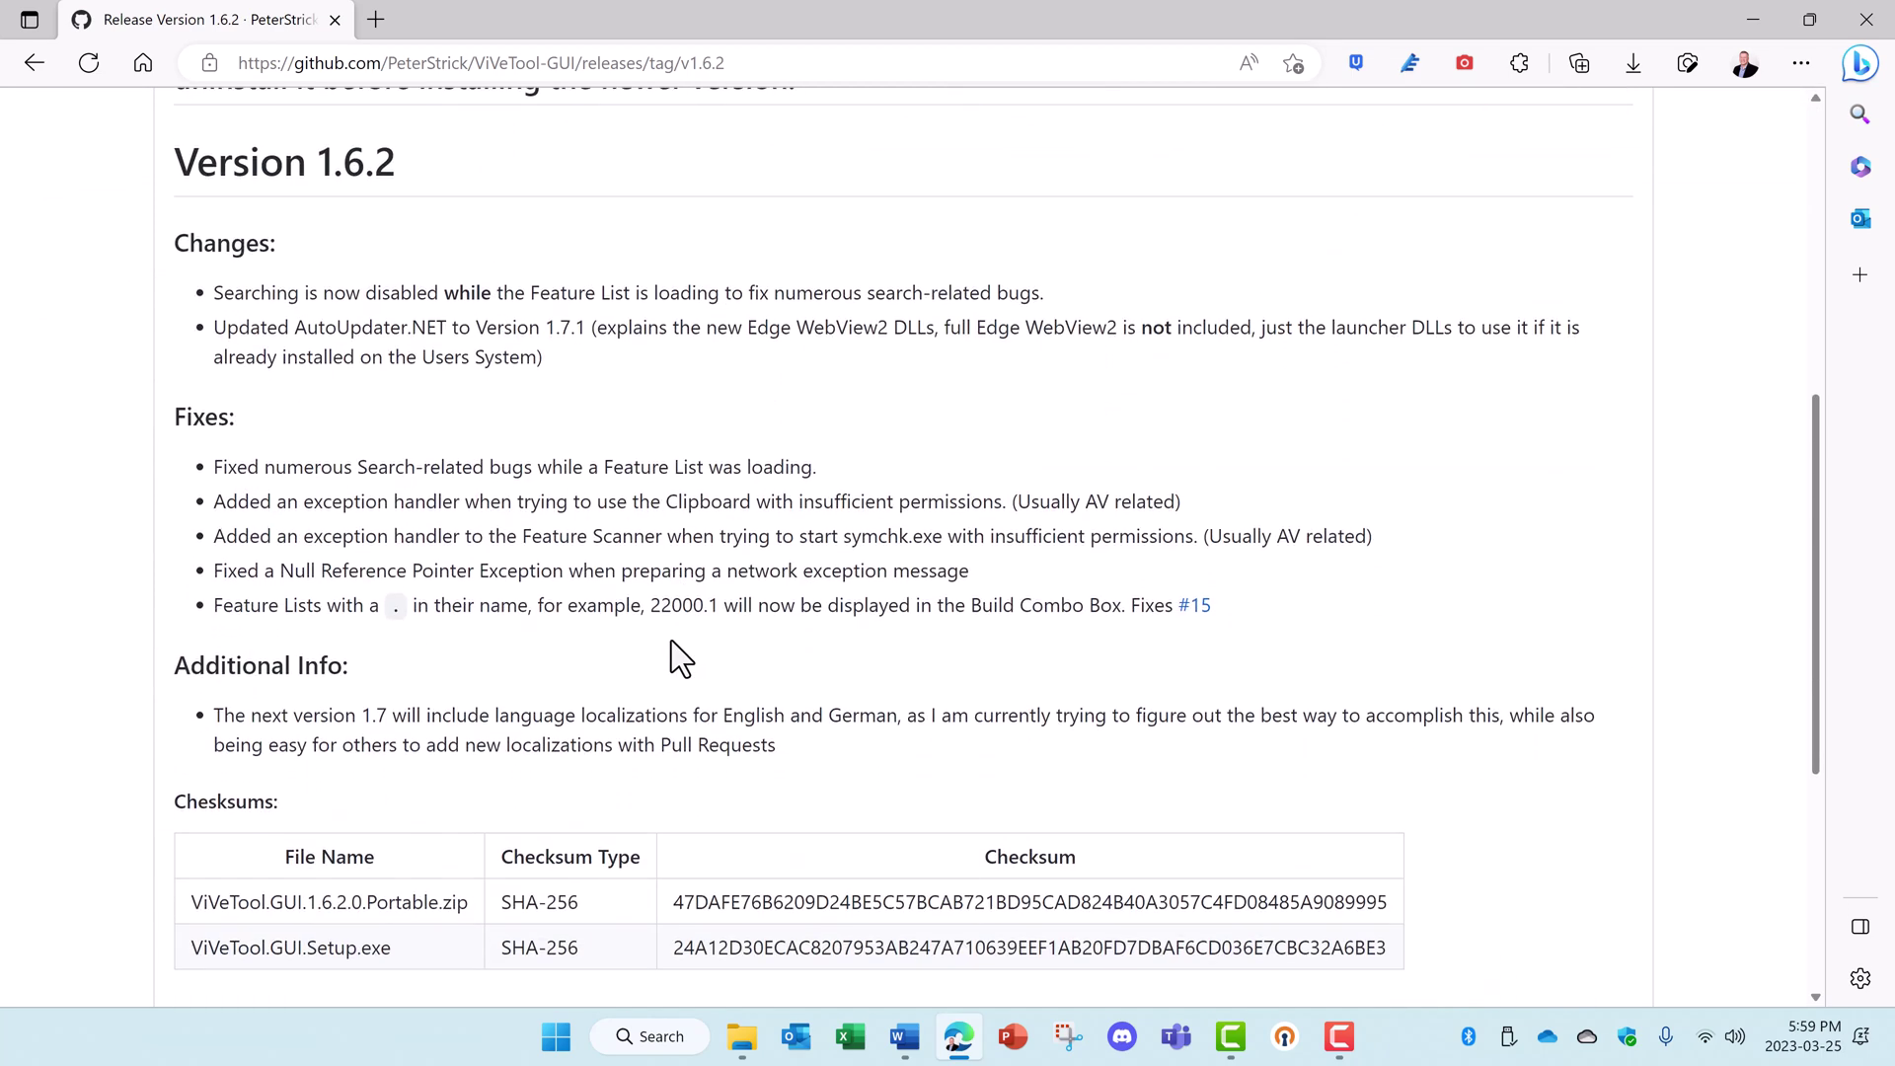
scroll(671, 651, "down", 5)
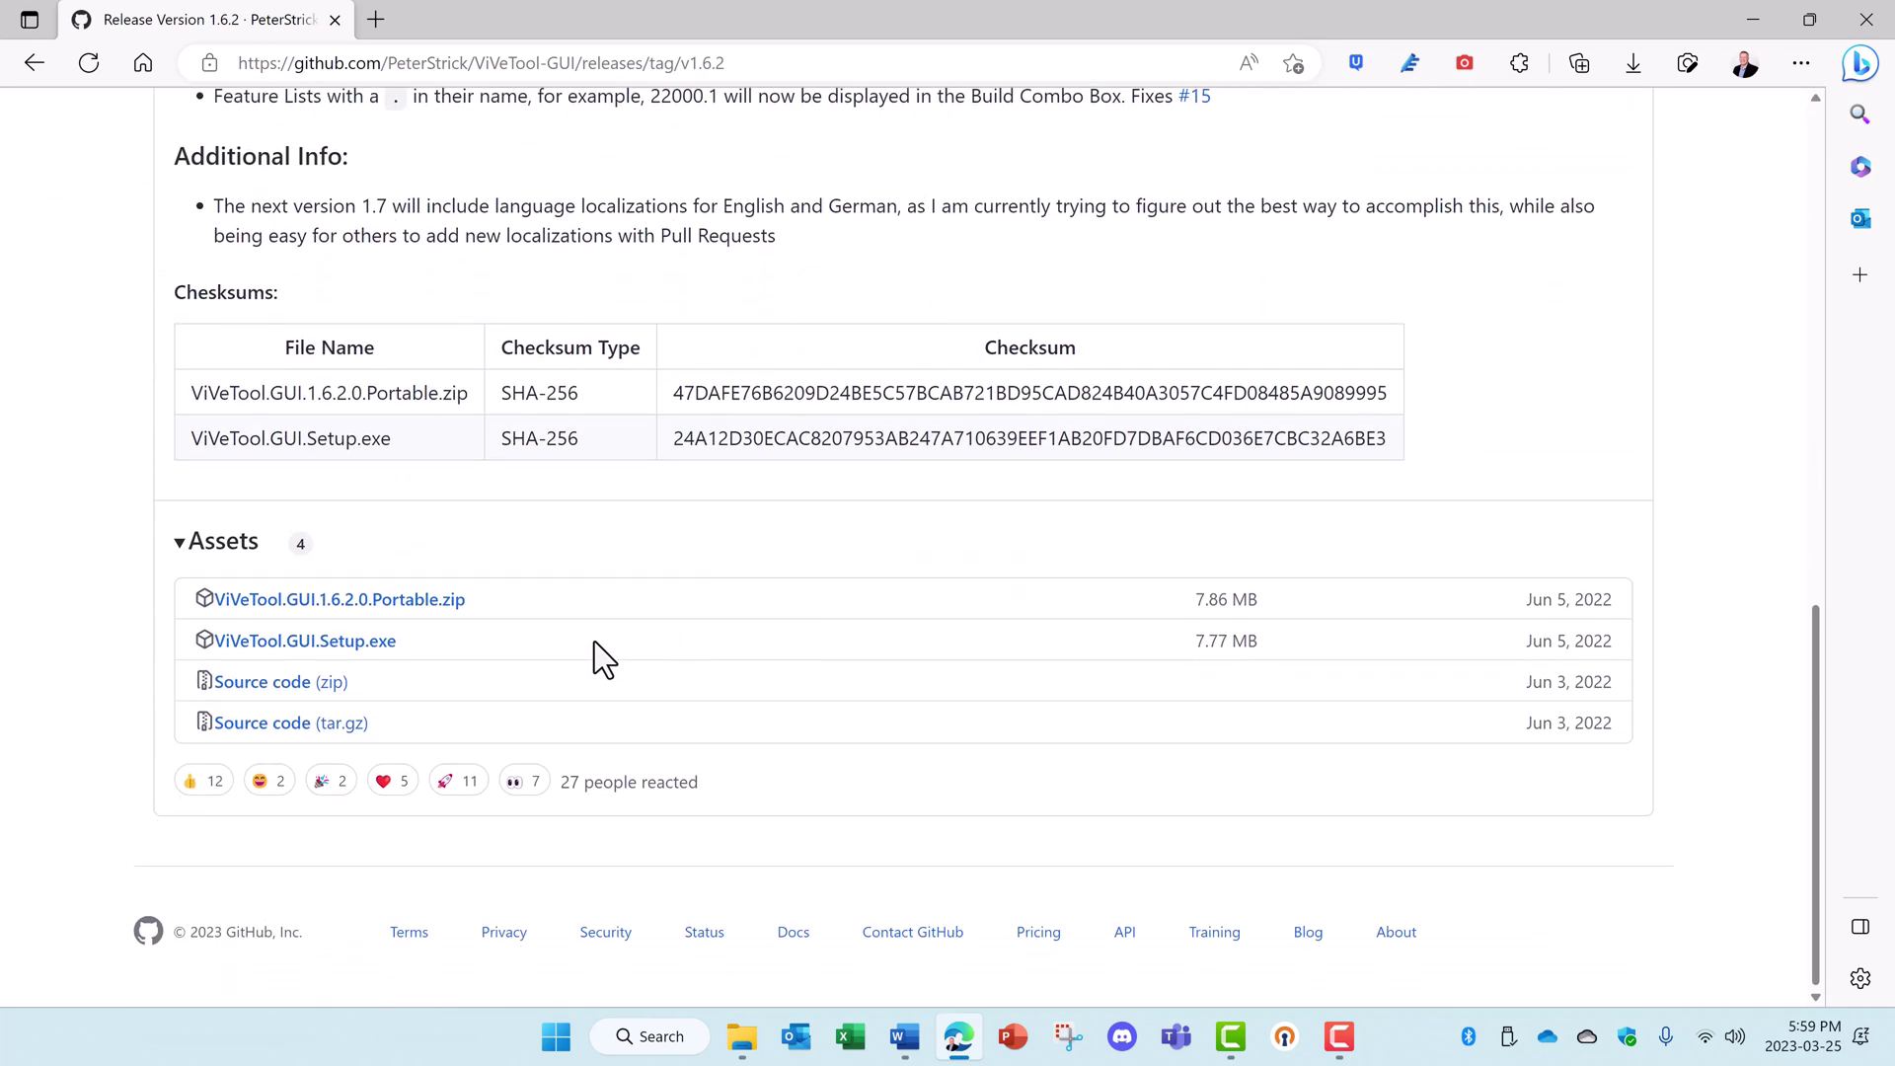
Step: Download ViVeTool.GUI.Setup.exe and keep it anyway despite Edge's safety warning
left_click(274, 651)
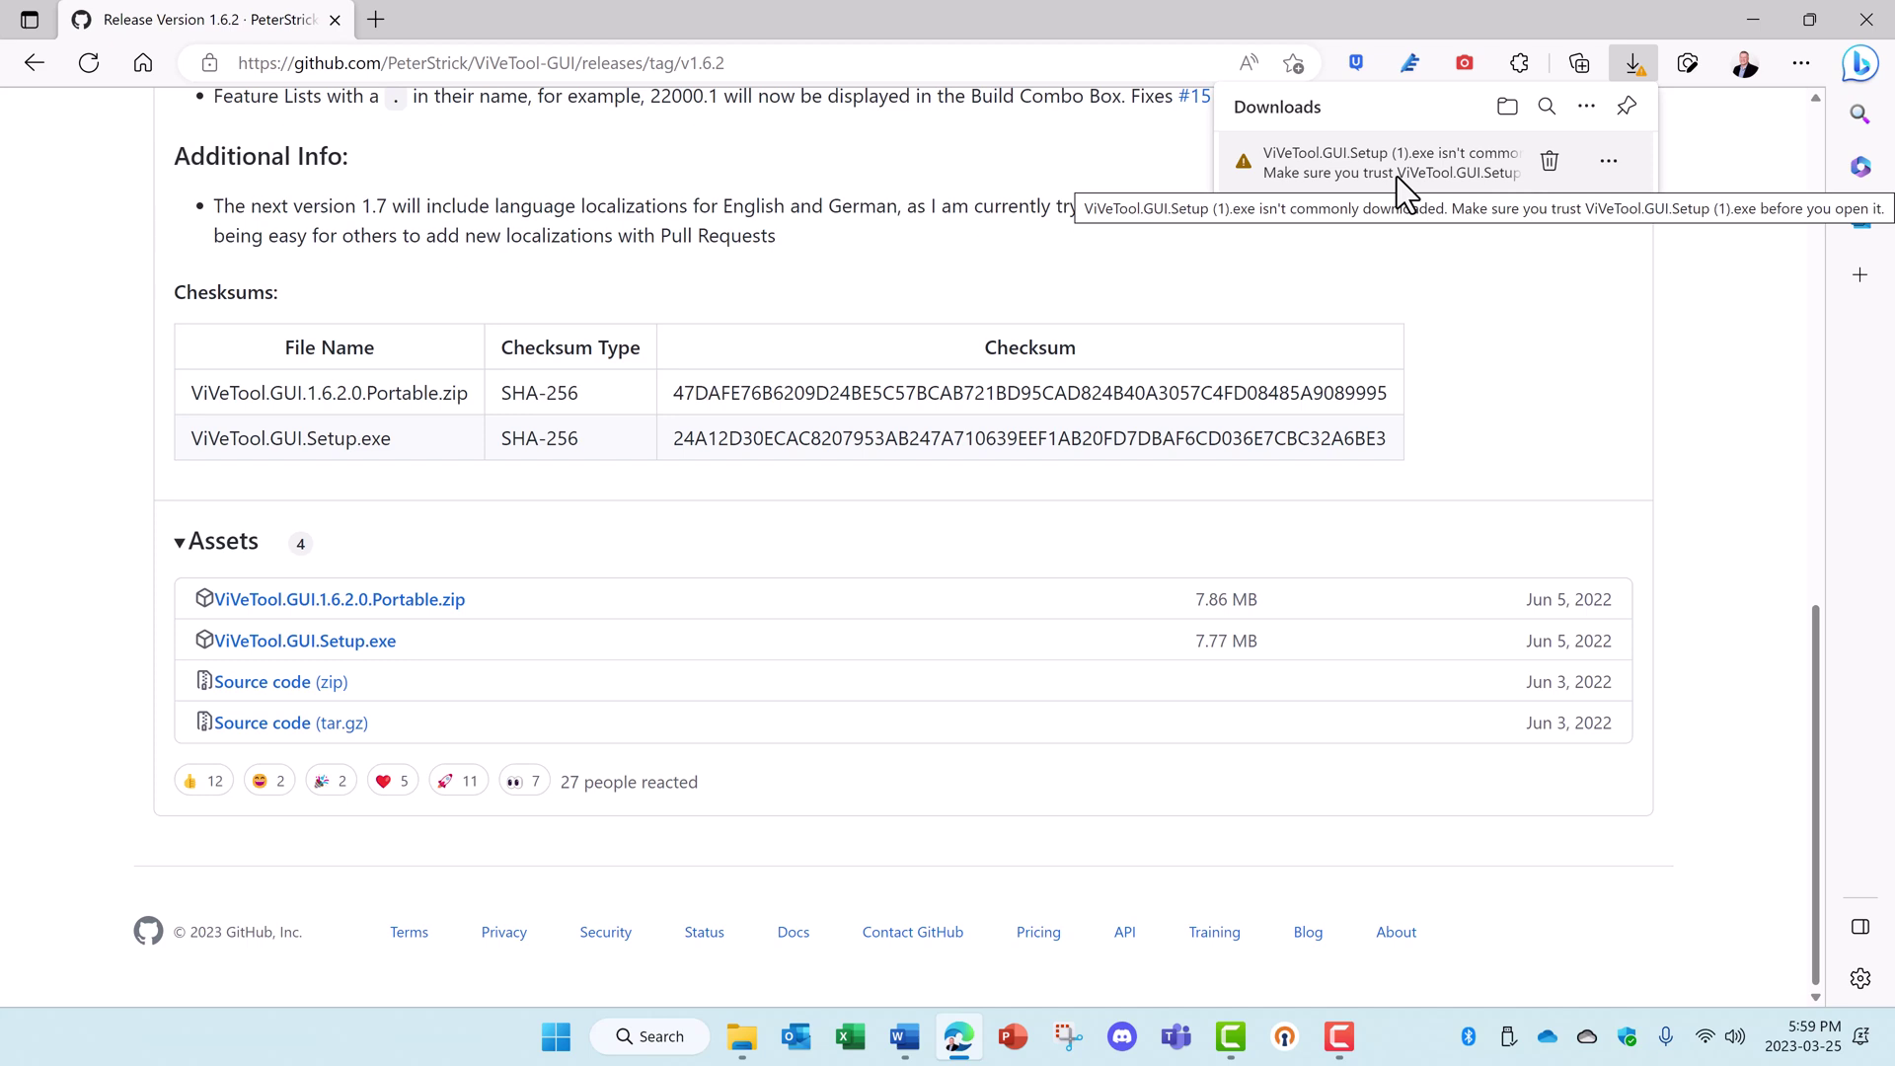
left_click(1607, 163)
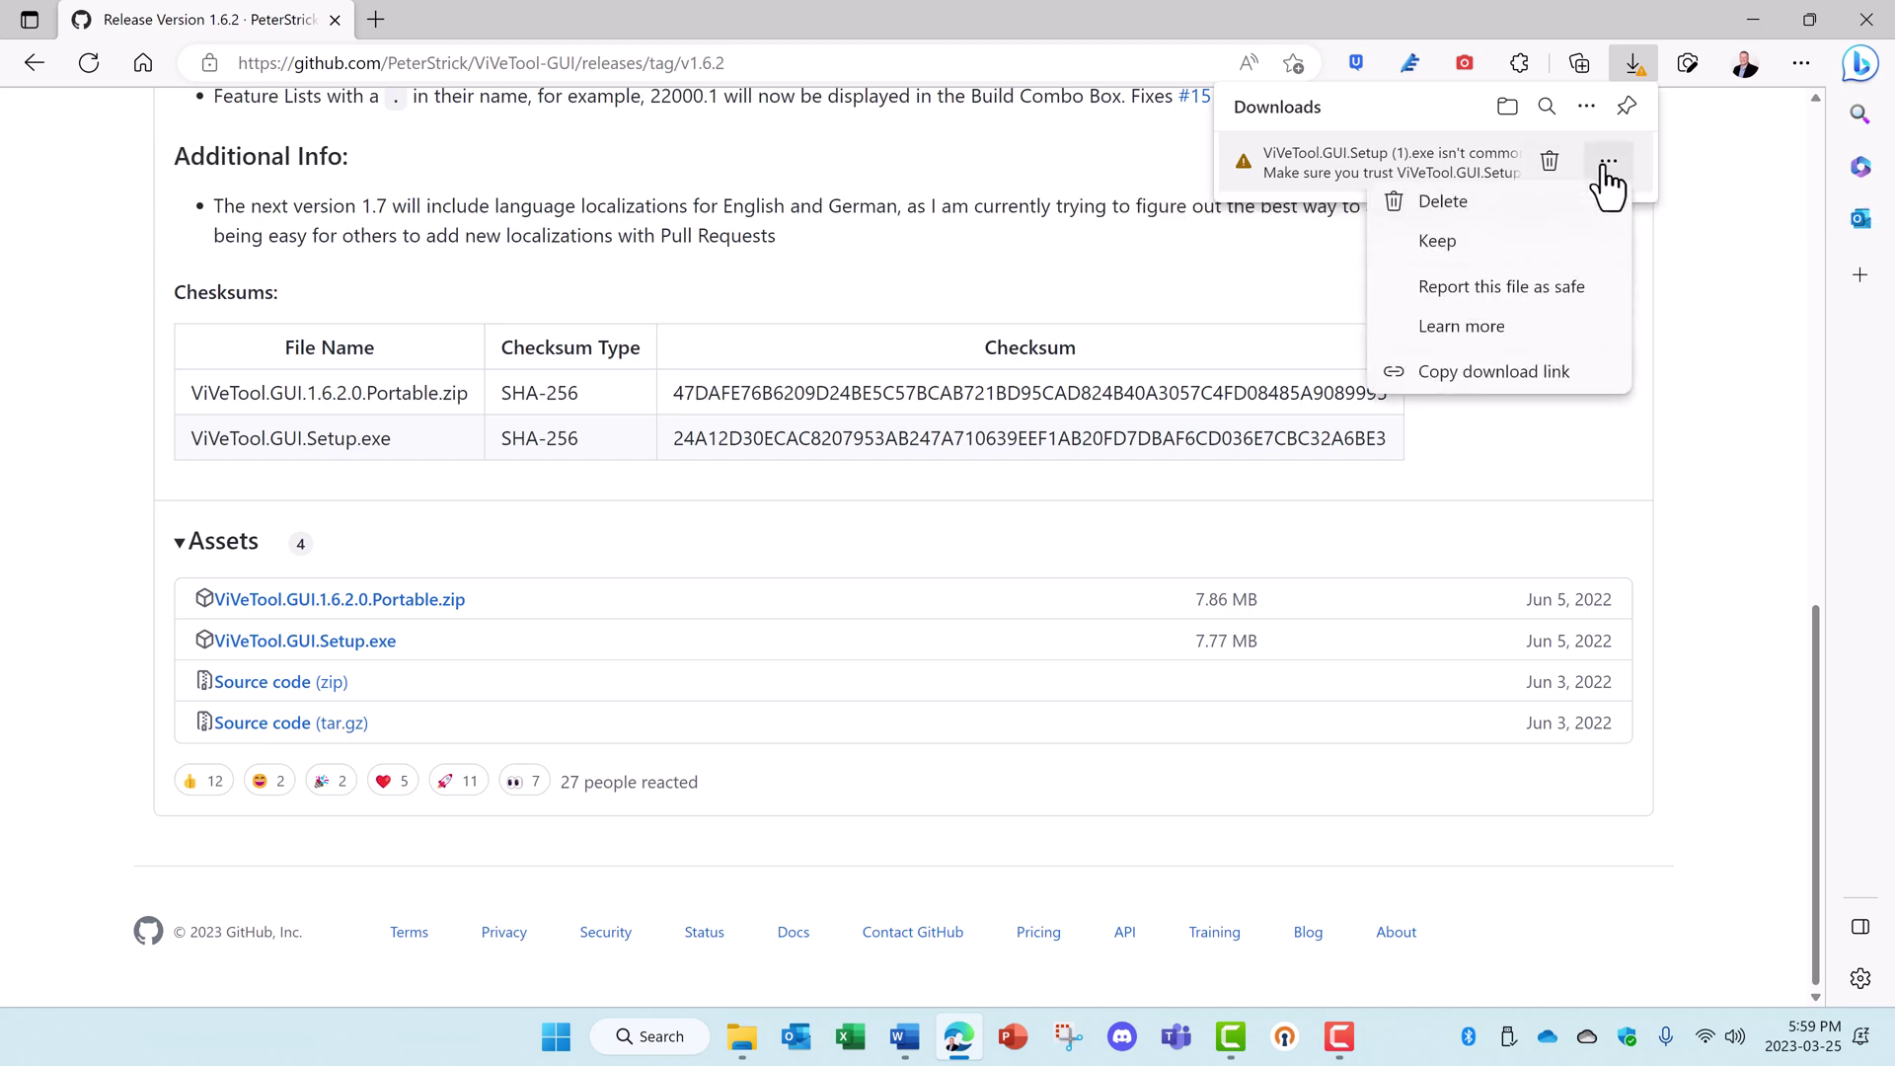
left_click(1443, 245)
left_click(1383, 469)
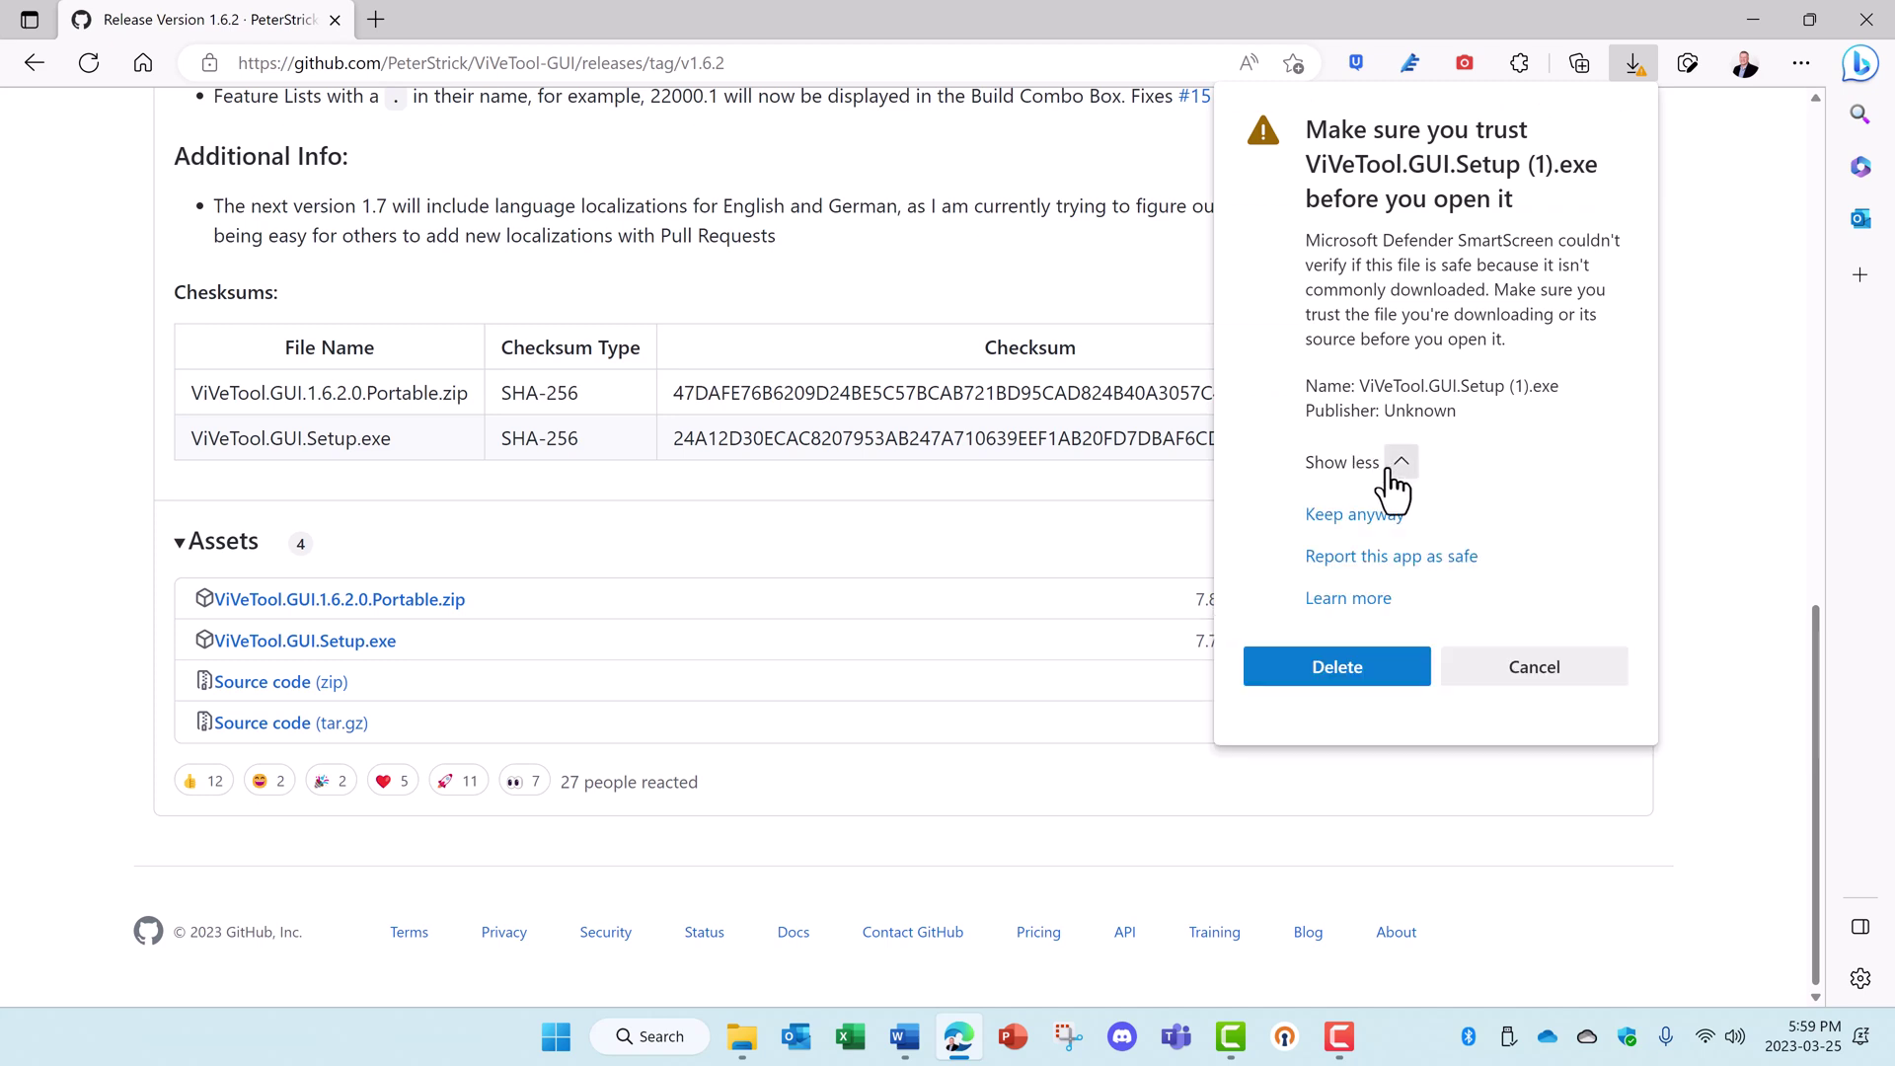
left_click(1338, 521)
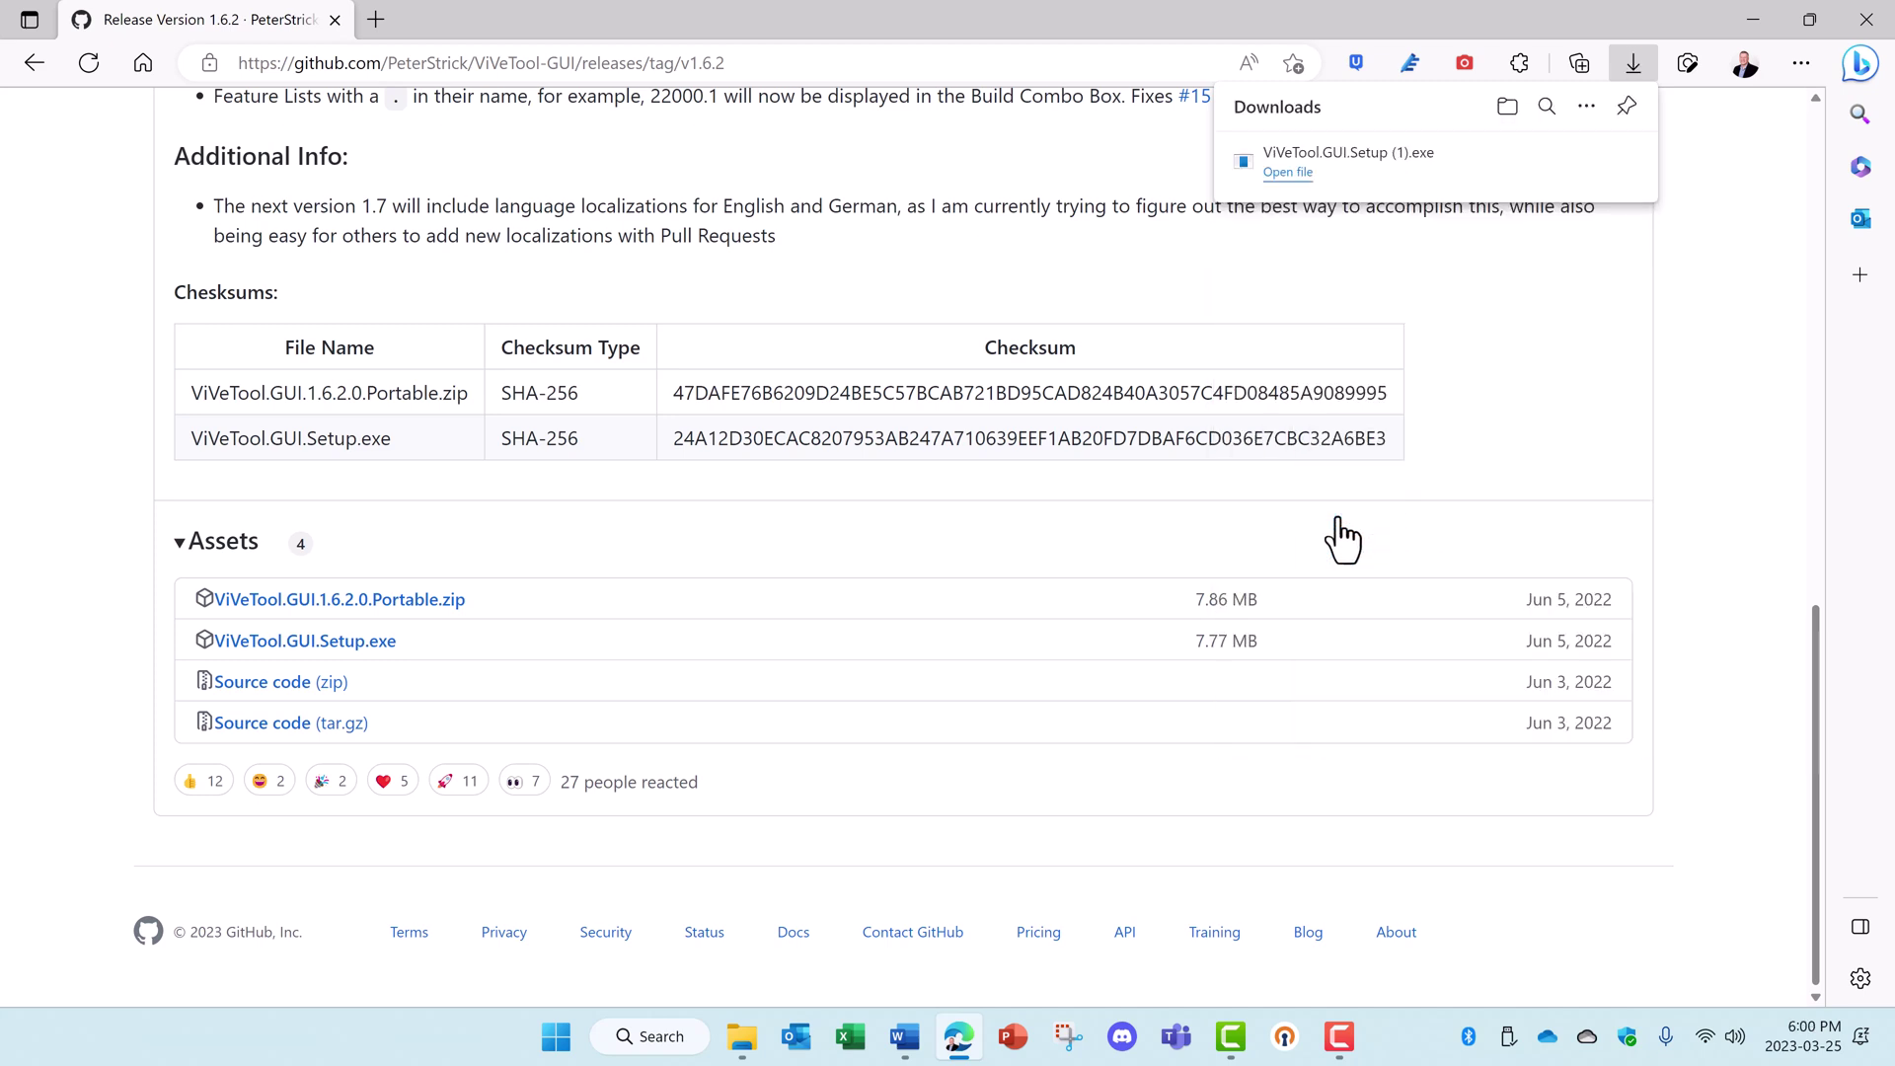
Step: Open the downloaded setup file and choose to run the unrecognized app anyway
left_click(1288, 174)
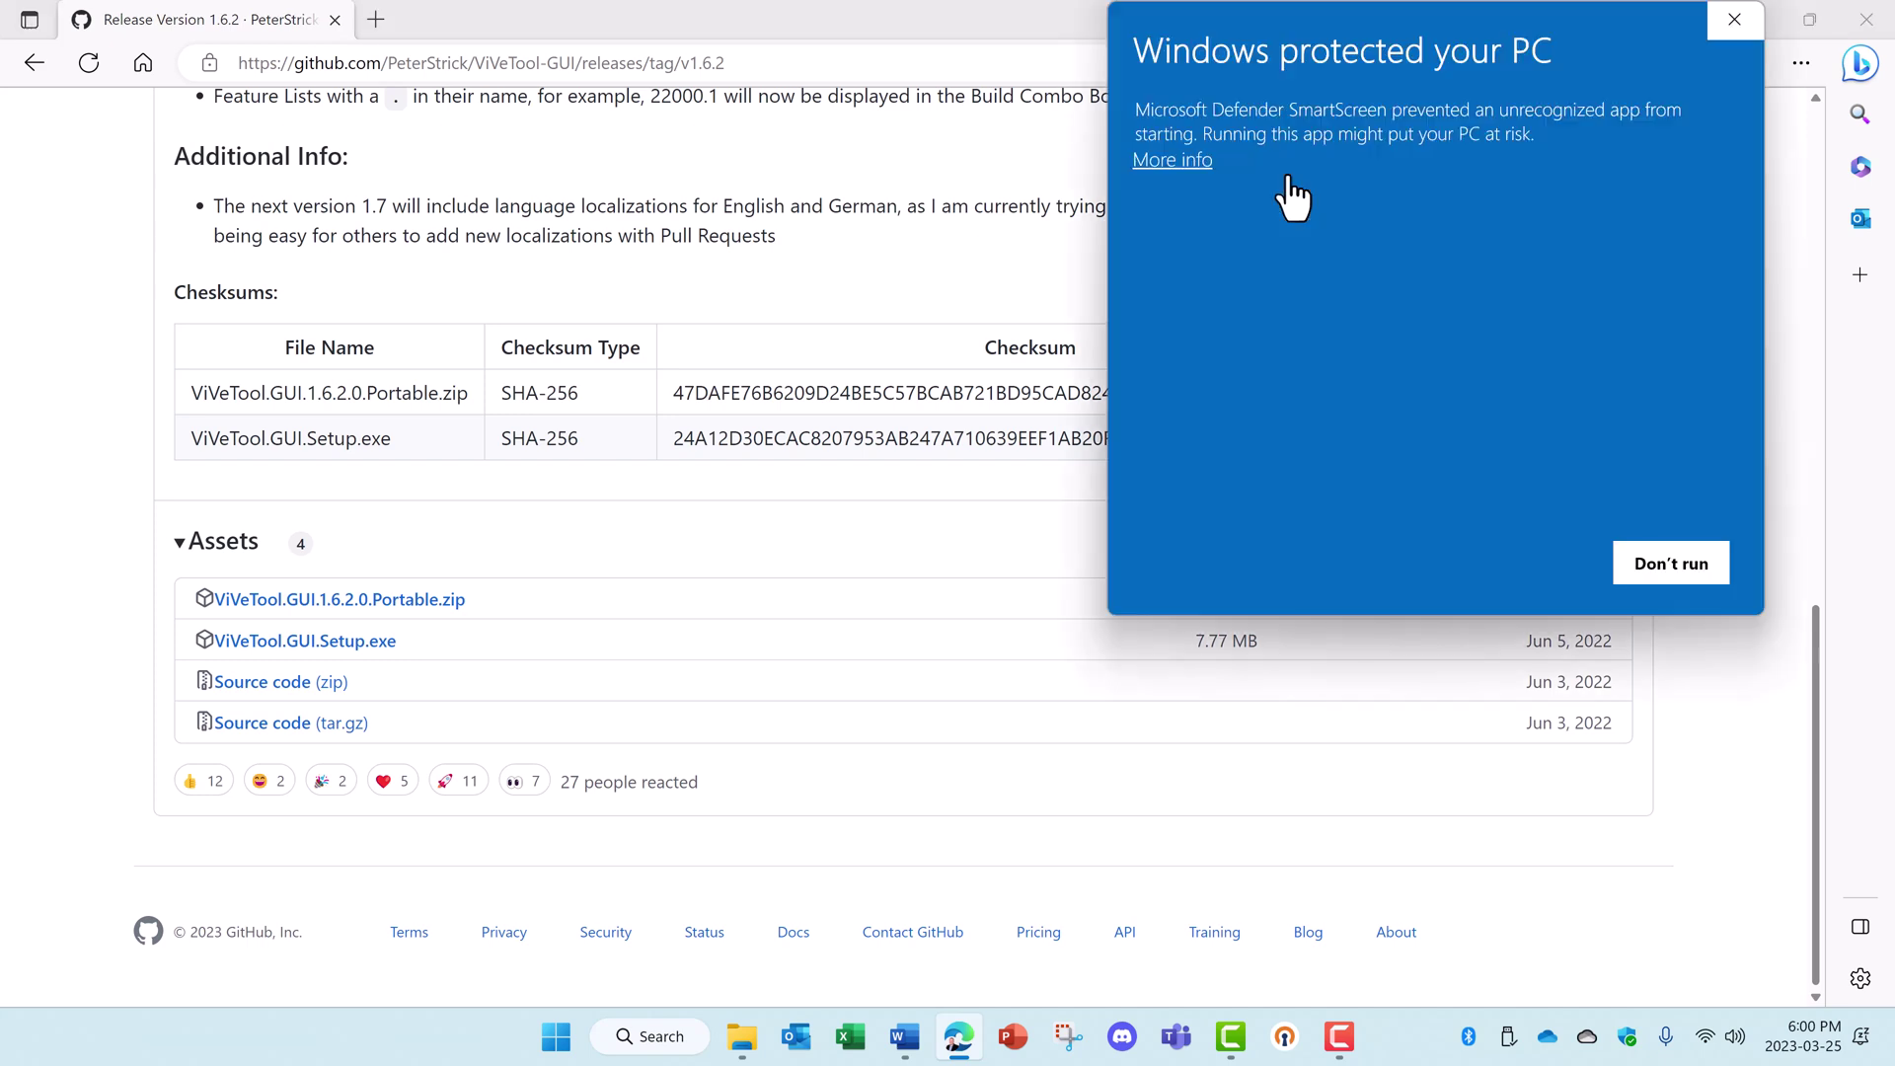
left_click(1174, 162)
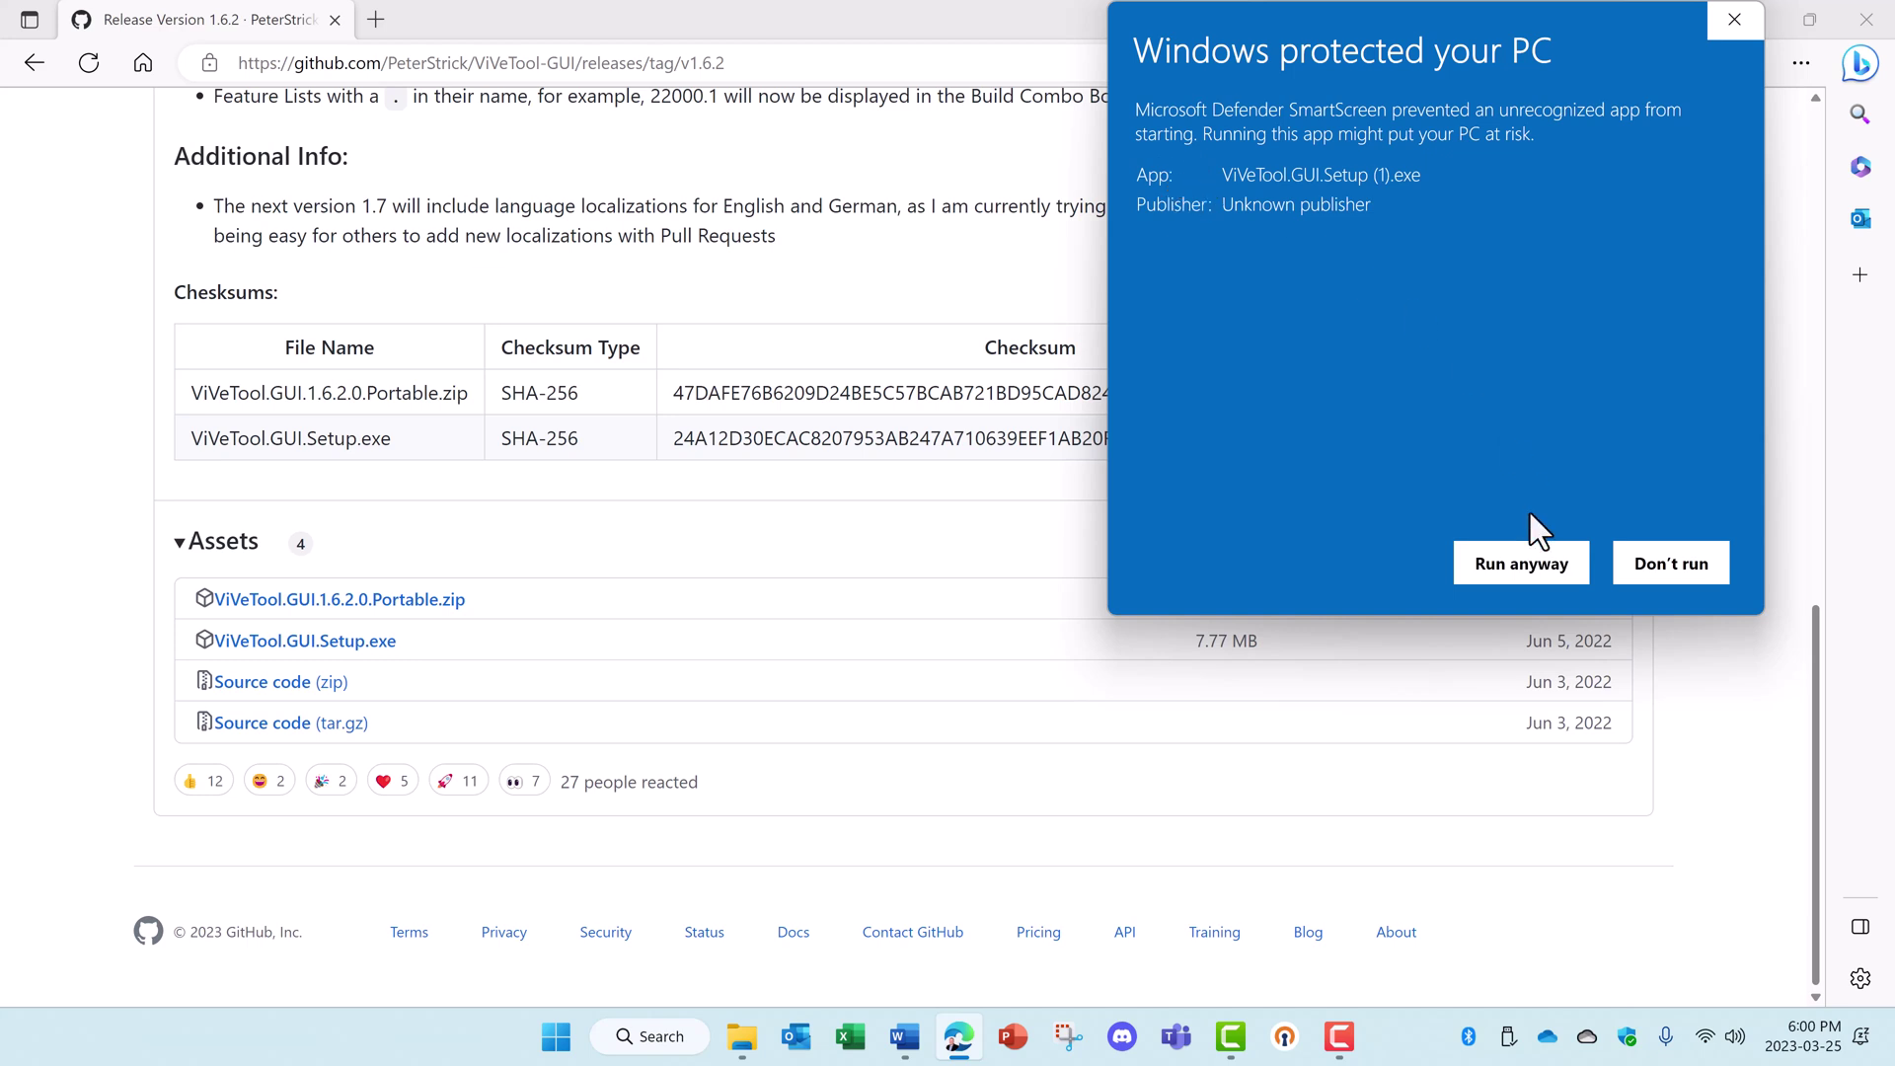
left_click(1512, 572)
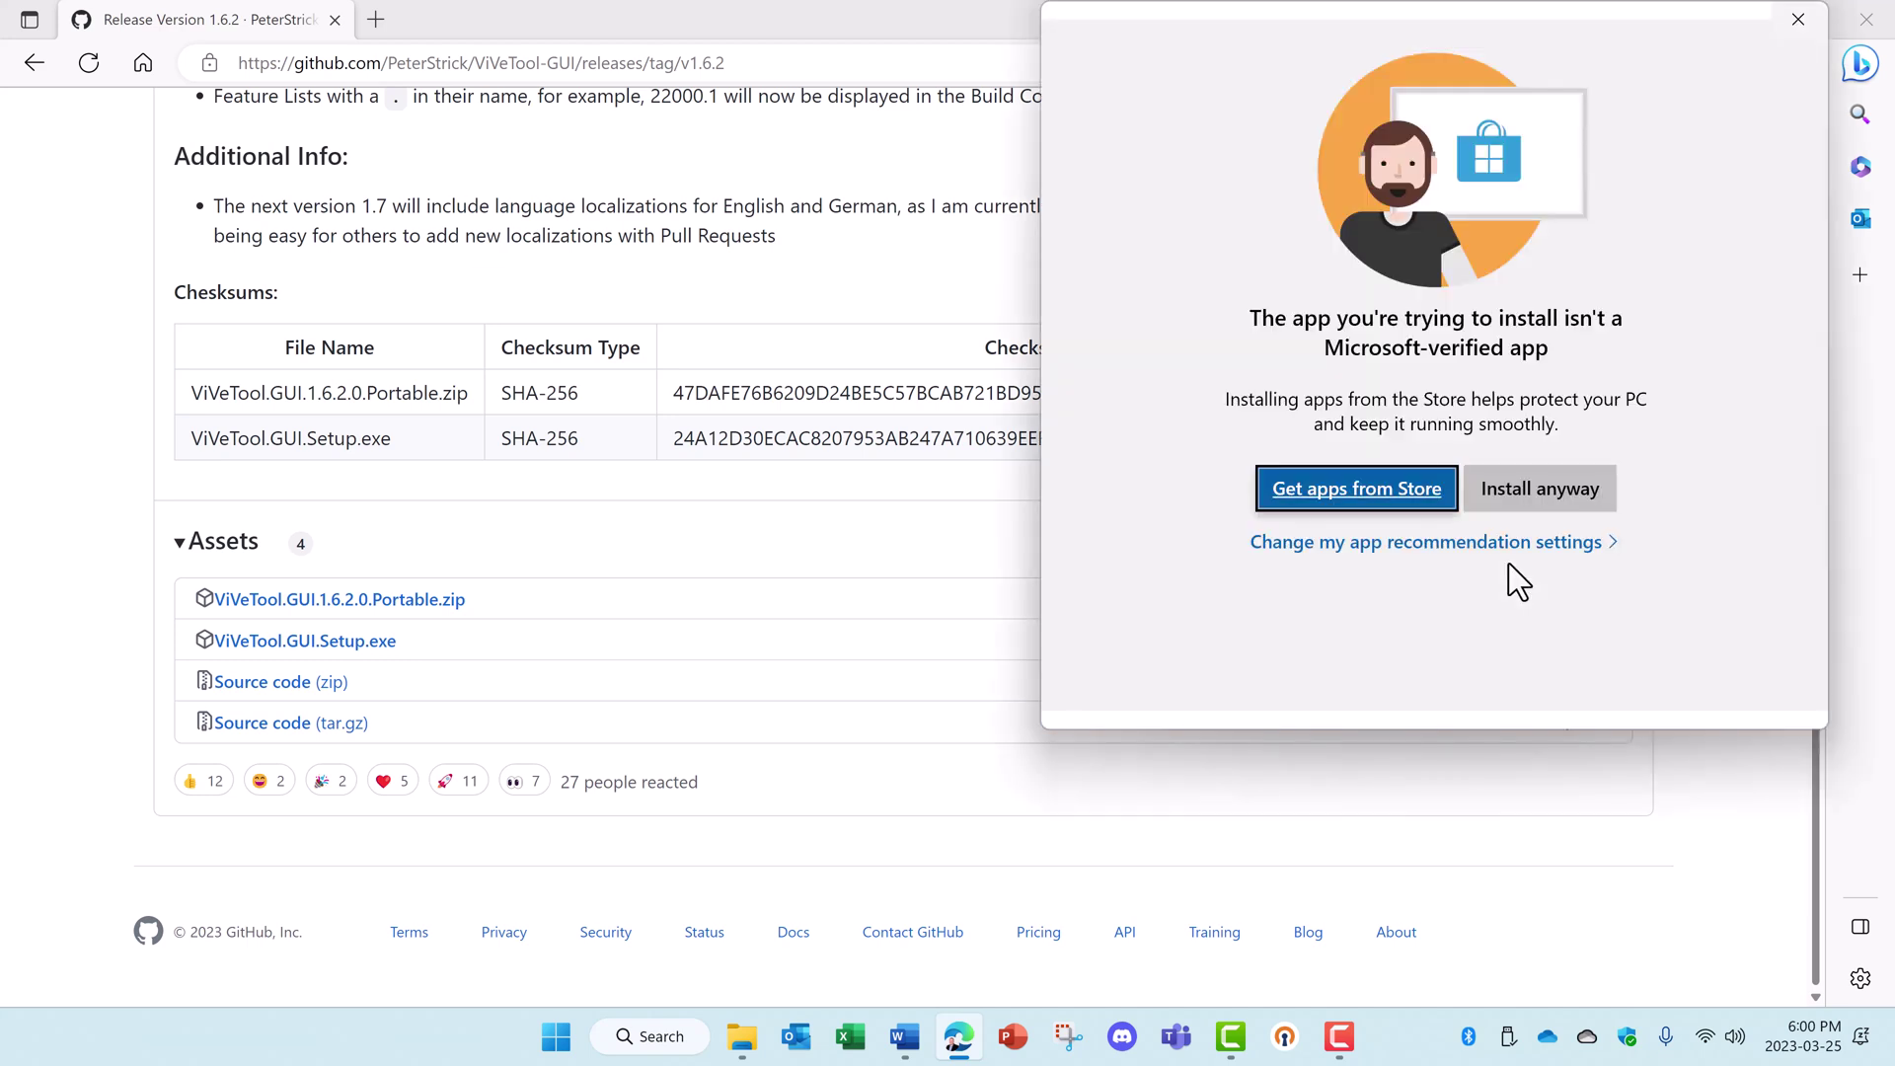
Step: Install ViVeTool GUI 1.6.2 with the default components and desktop shortcut, then launch it
left_click(1535, 494)
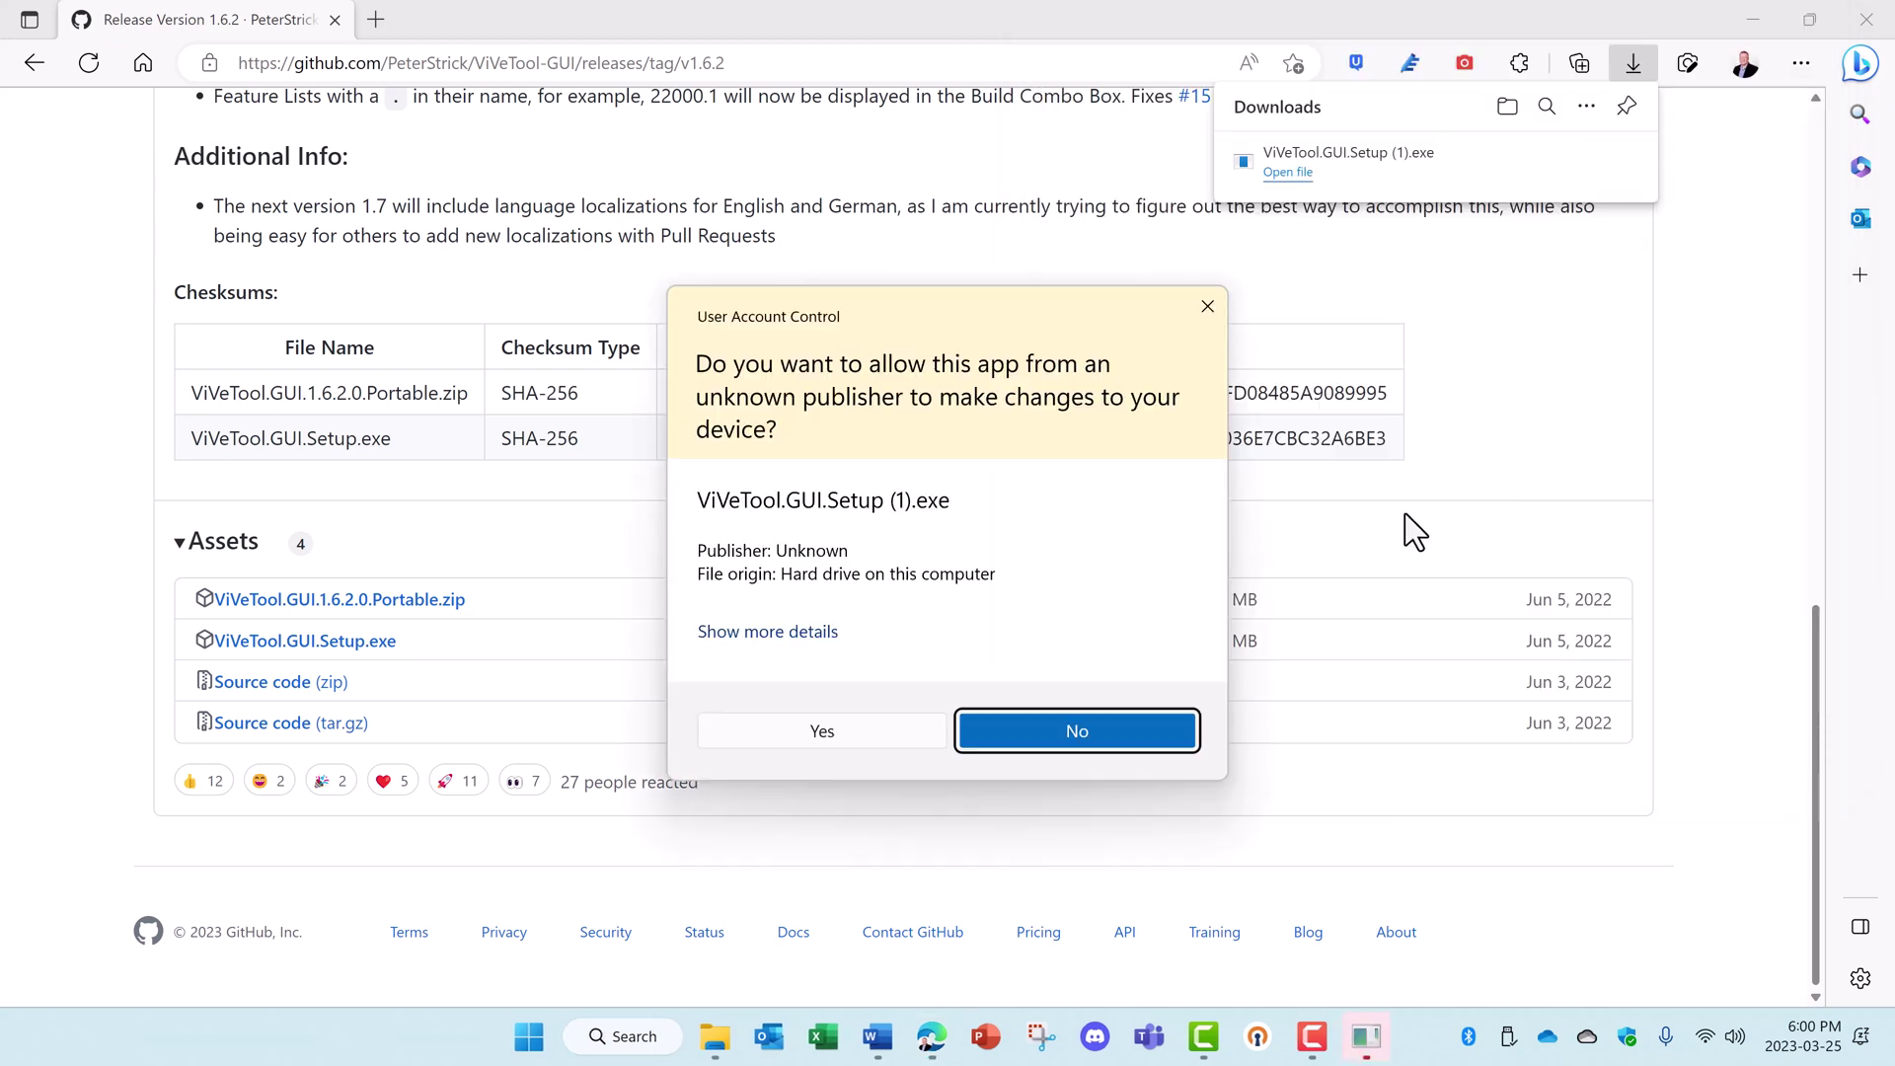
left_click(802, 730)
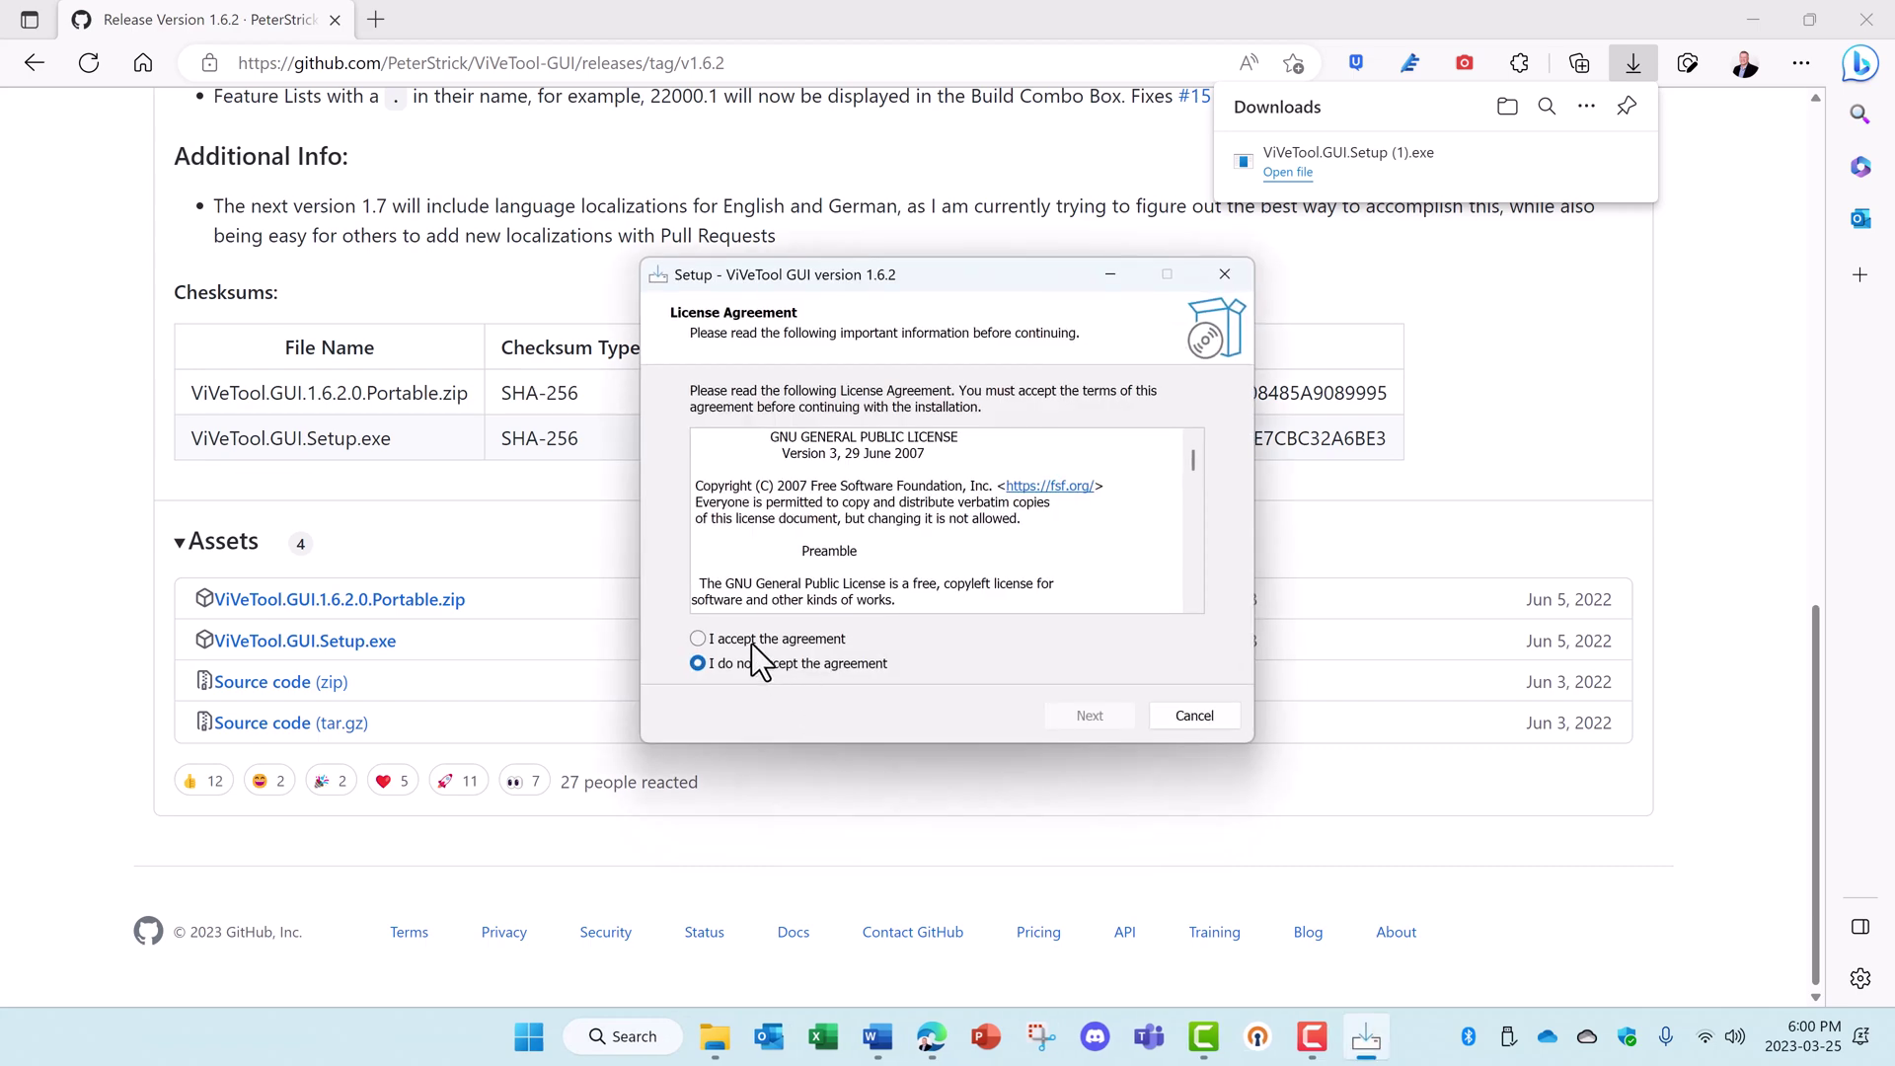
left_click(747, 639)
left_click(1102, 709)
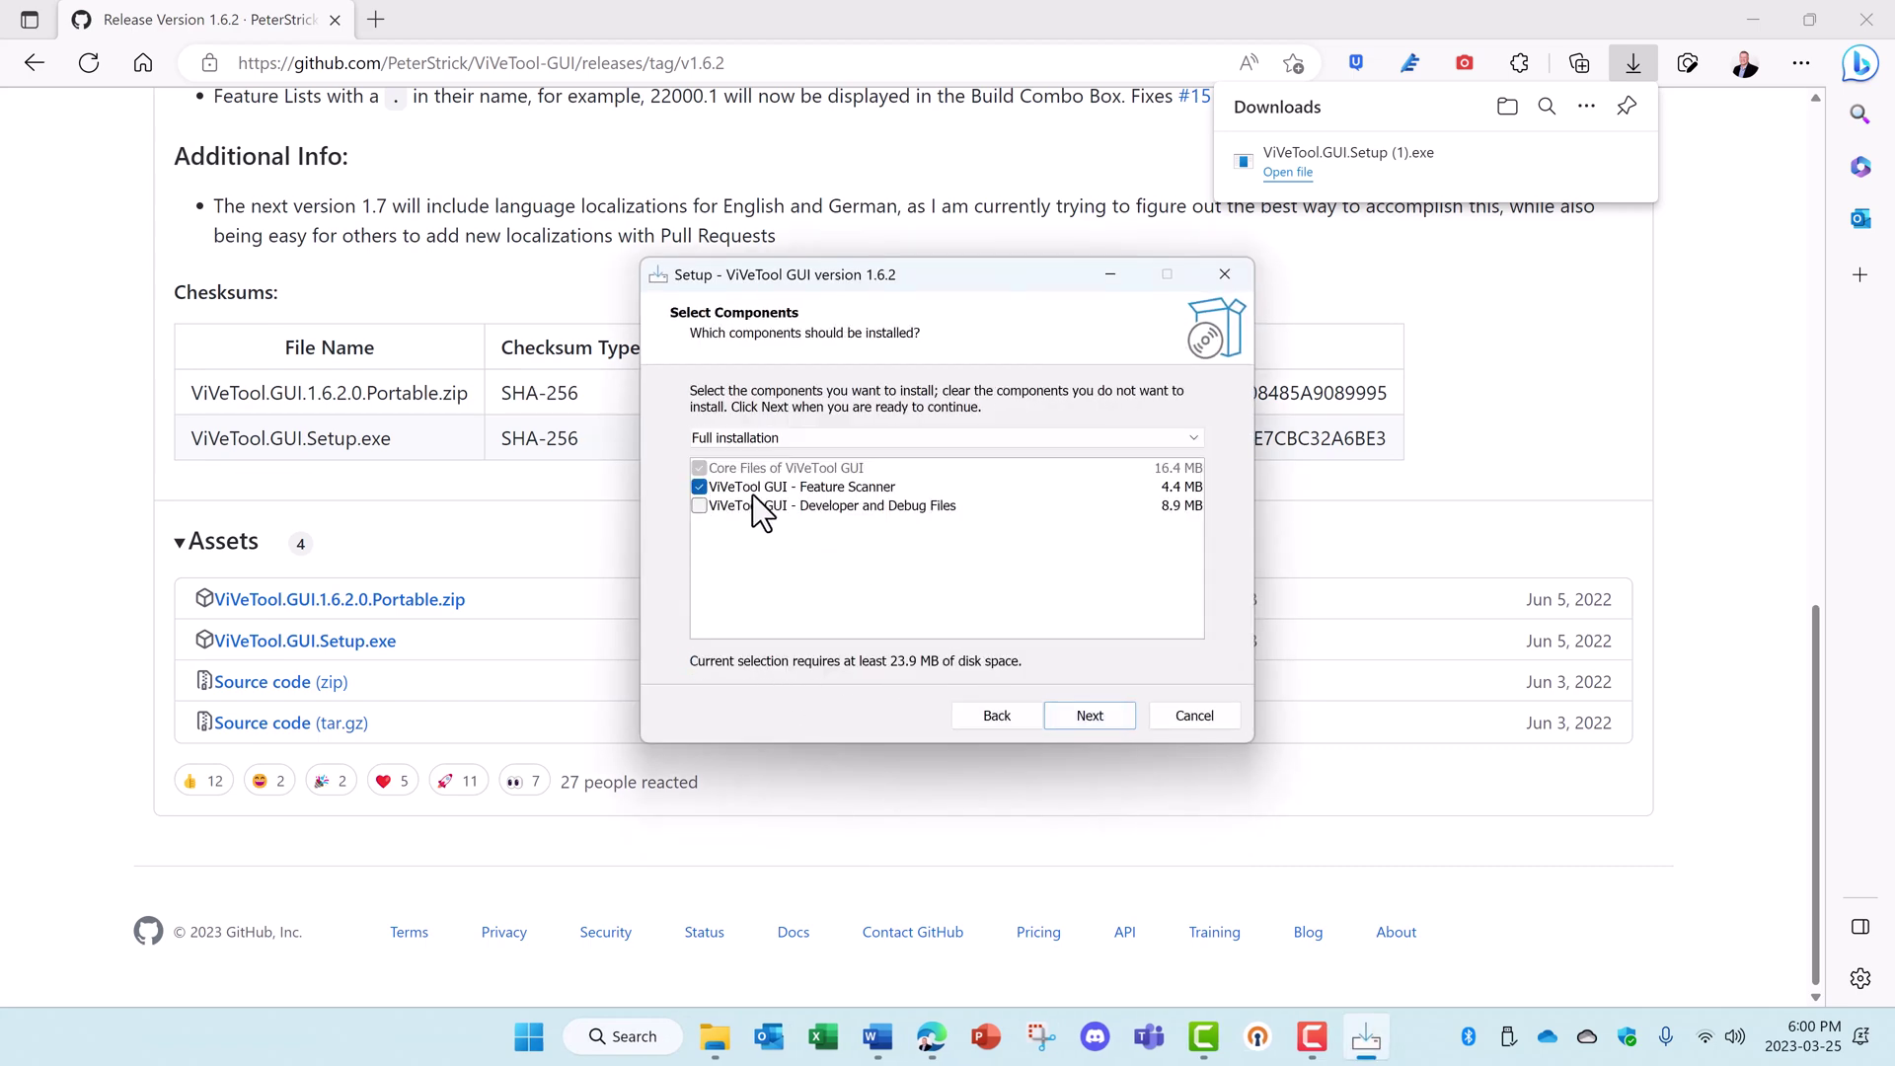
left_click(1087, 715)
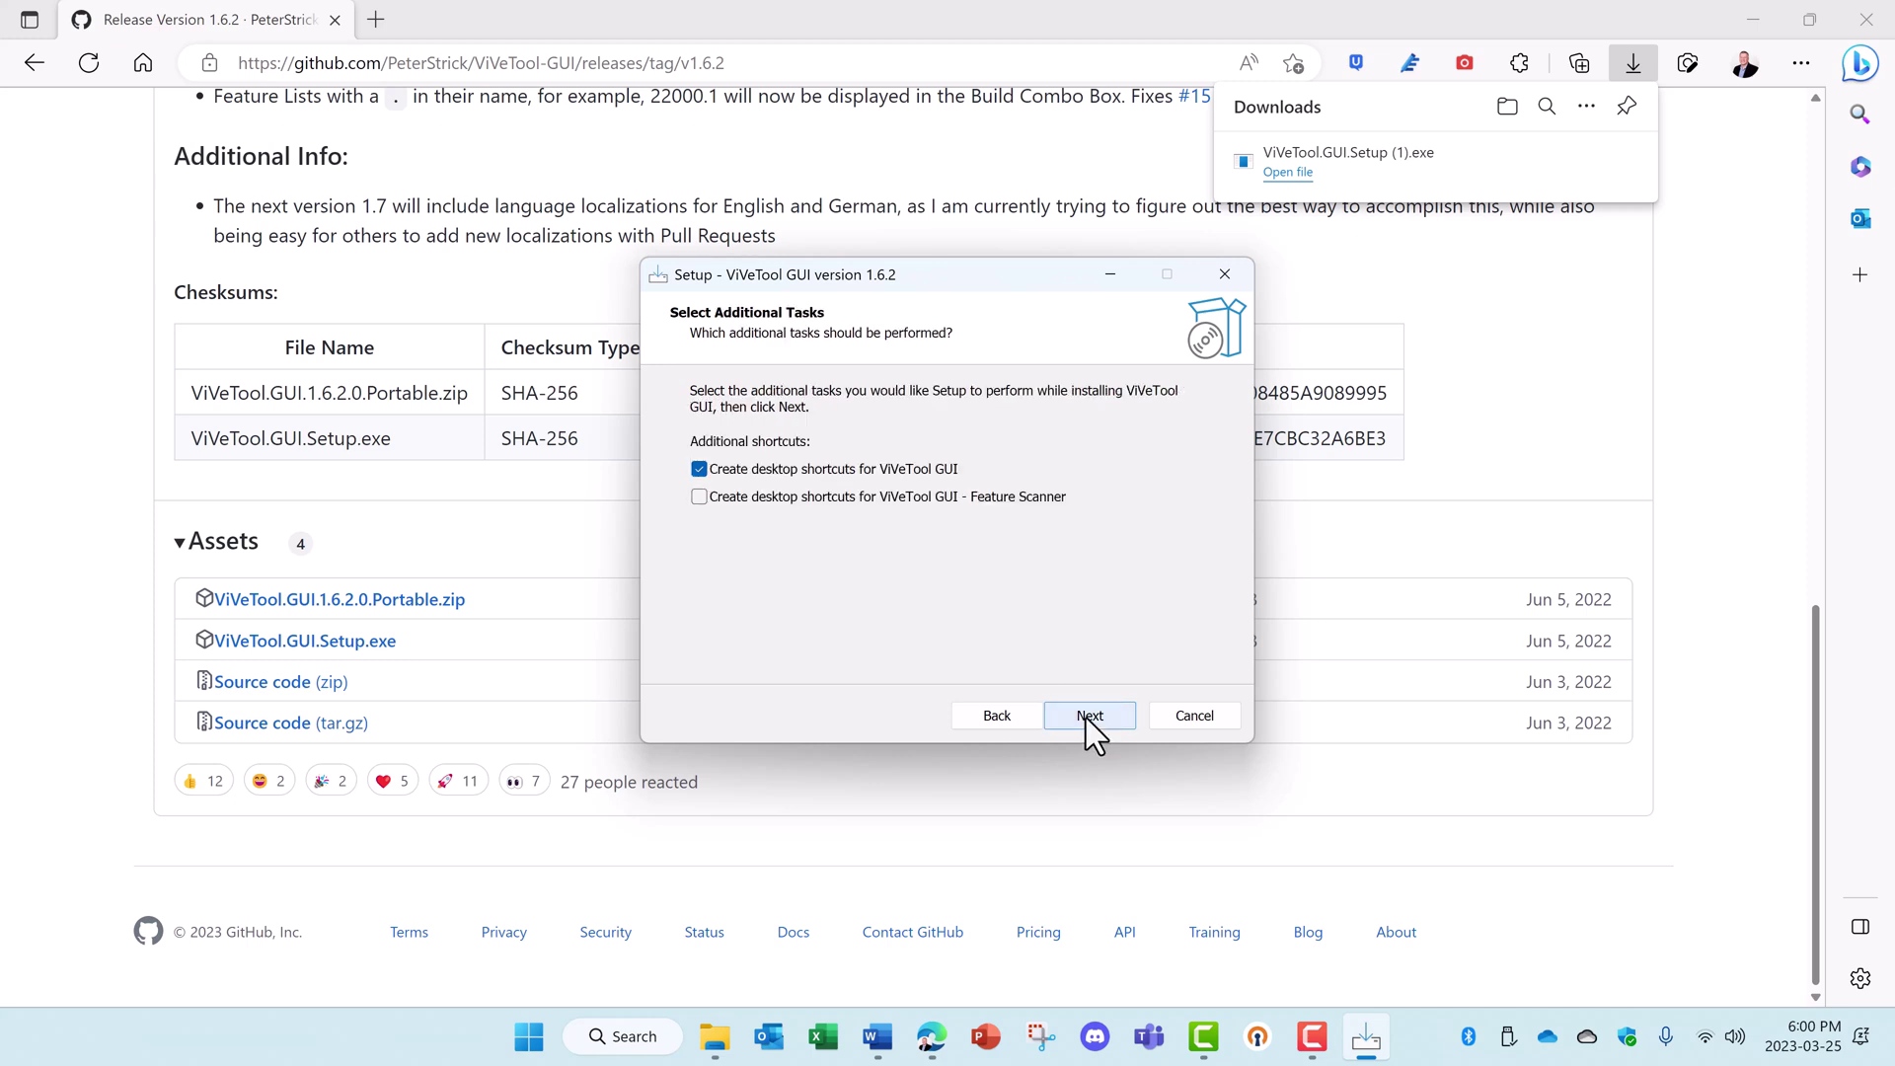
left_click(1085, 718)
left_click(1085, 718)
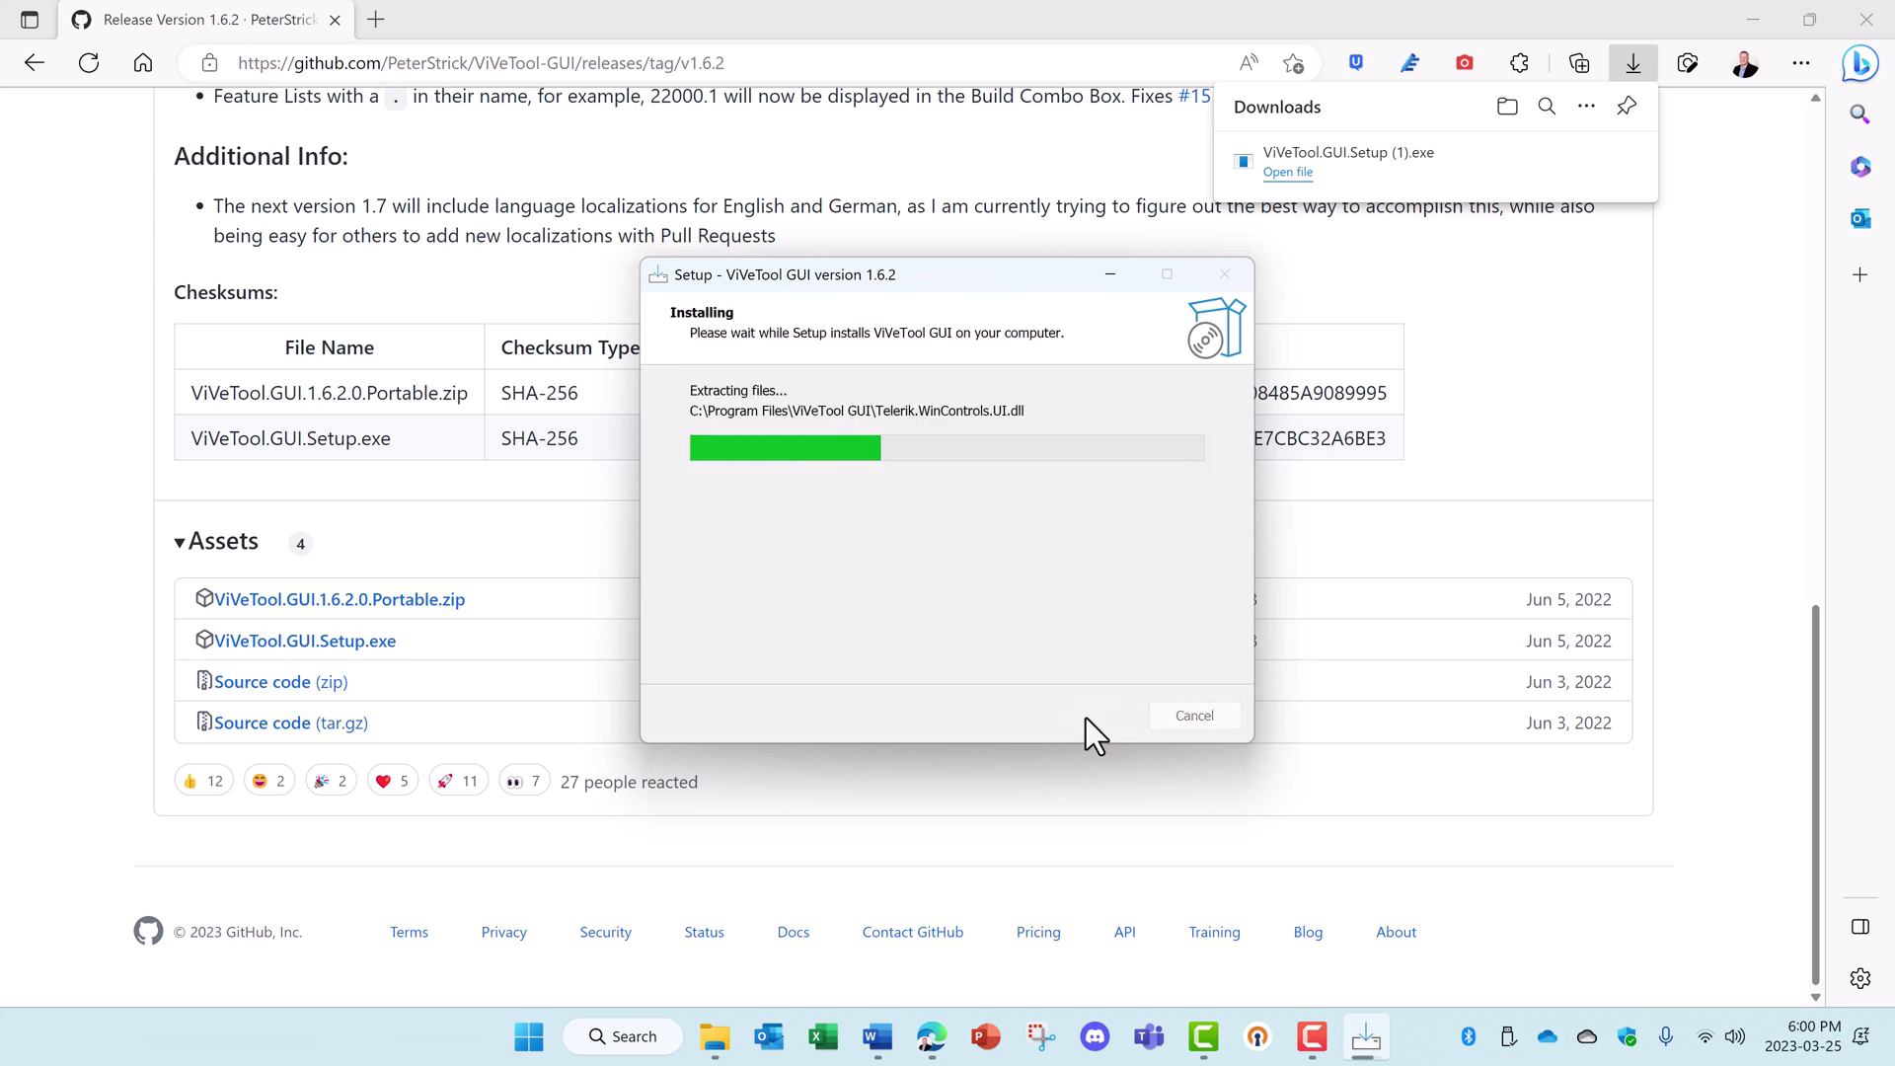
left_click(1089, 716)
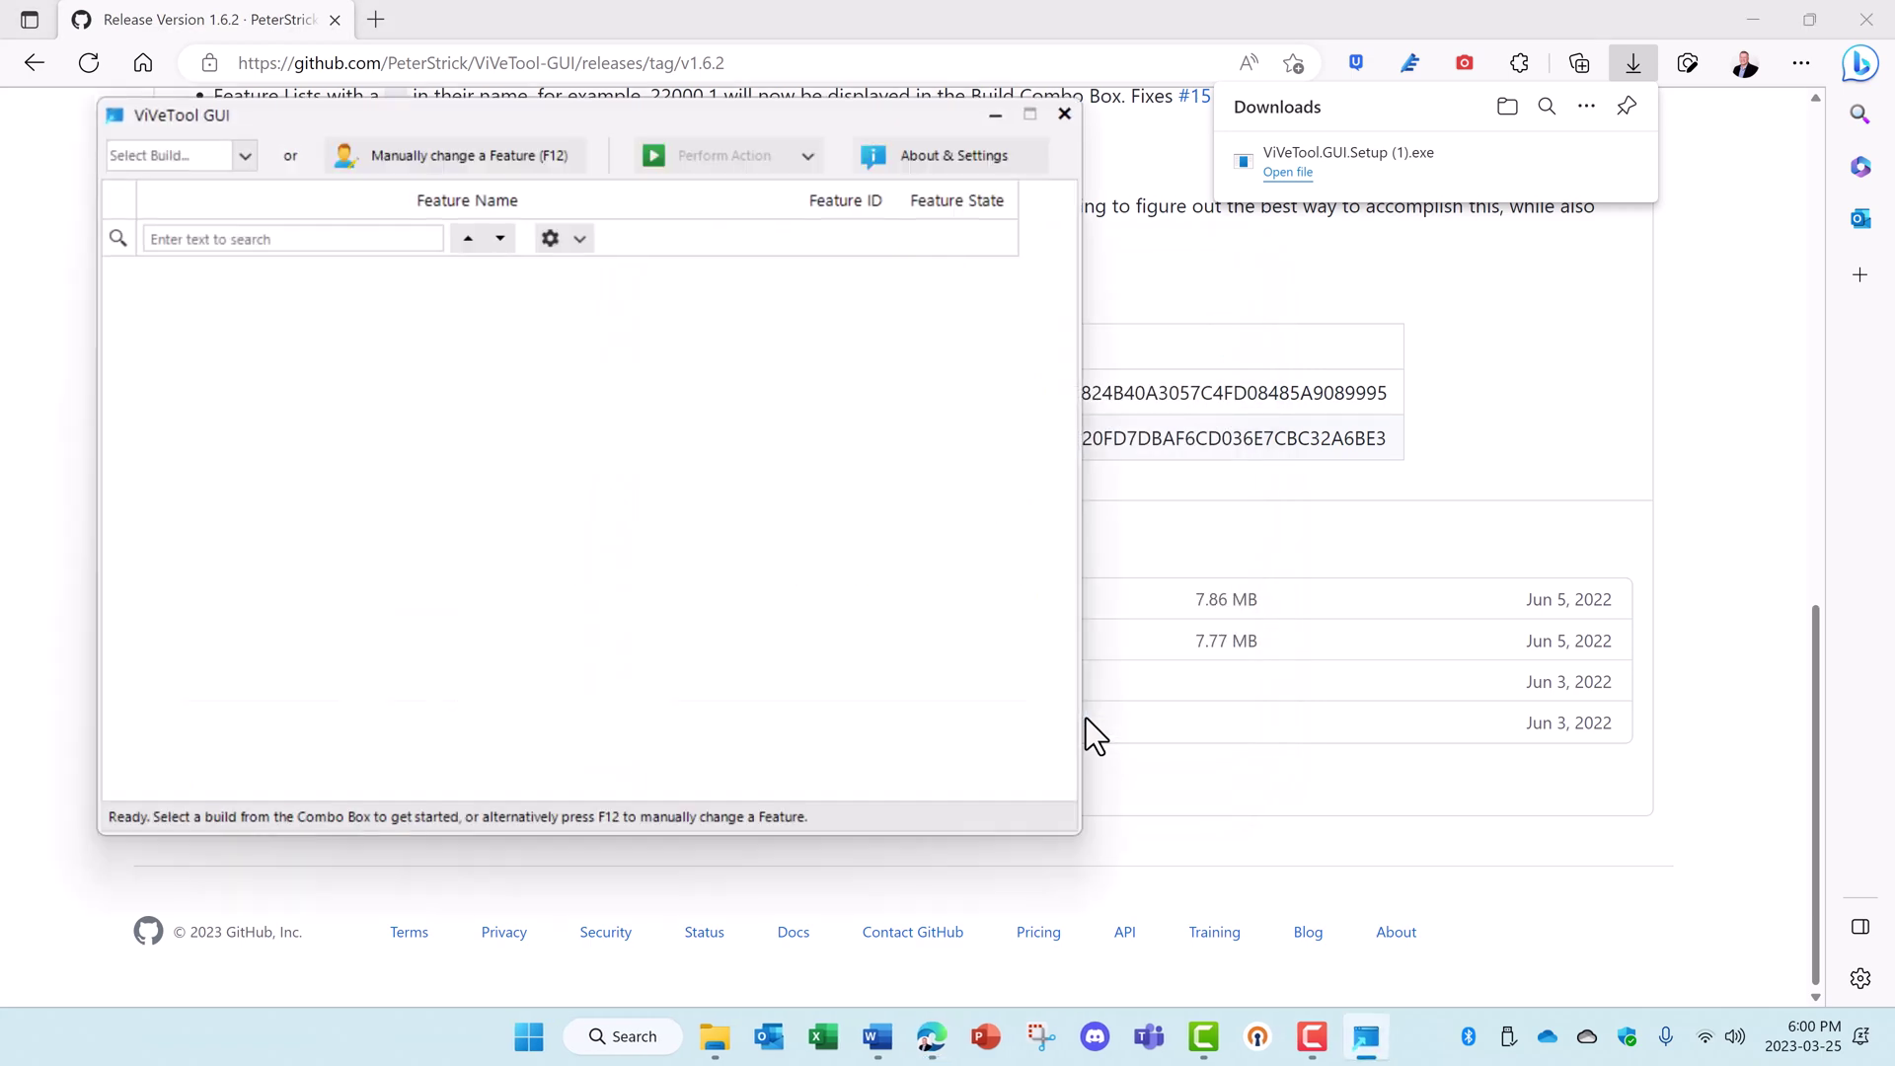
Step: Close Edge, move ViVeTool GUI to the right, and open the Select Build dropdown
left_click(1863, 22)
left_click_drag(659, 122, 1316, 130)
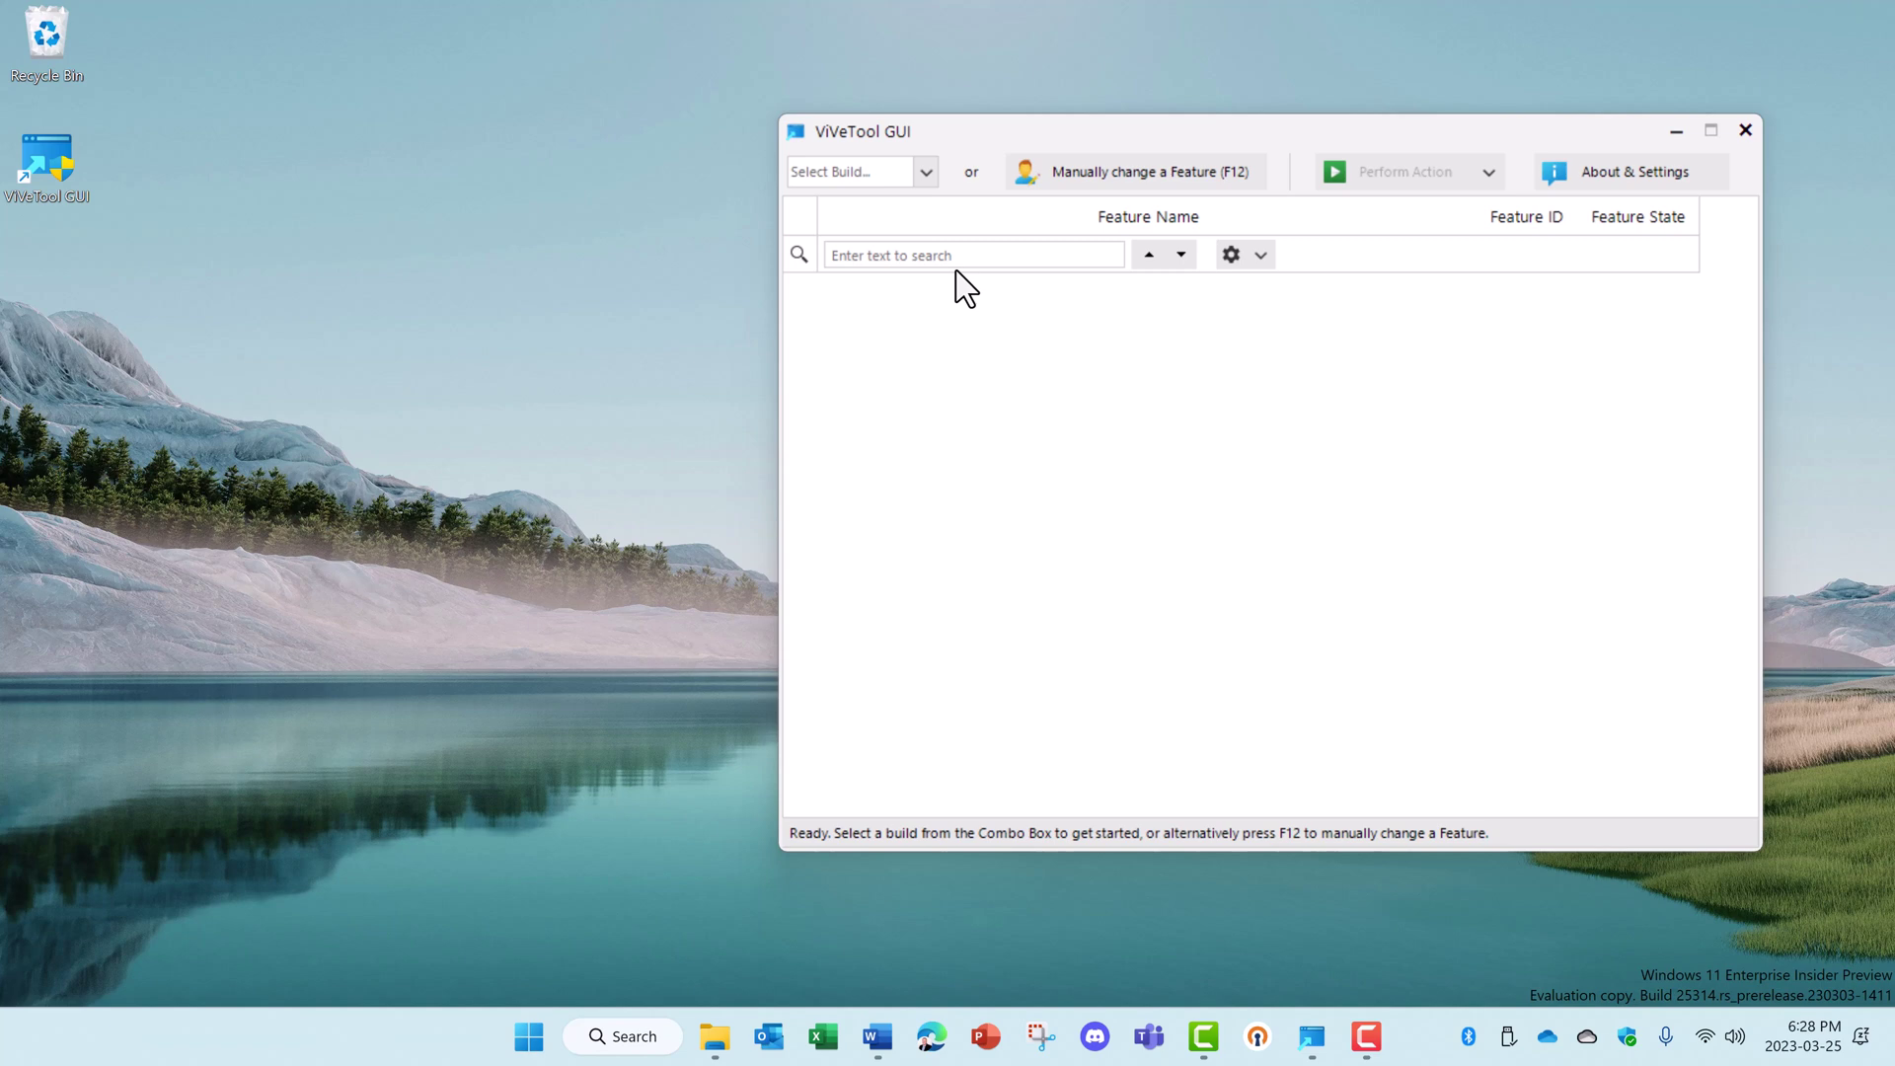
left_click(928, 173)
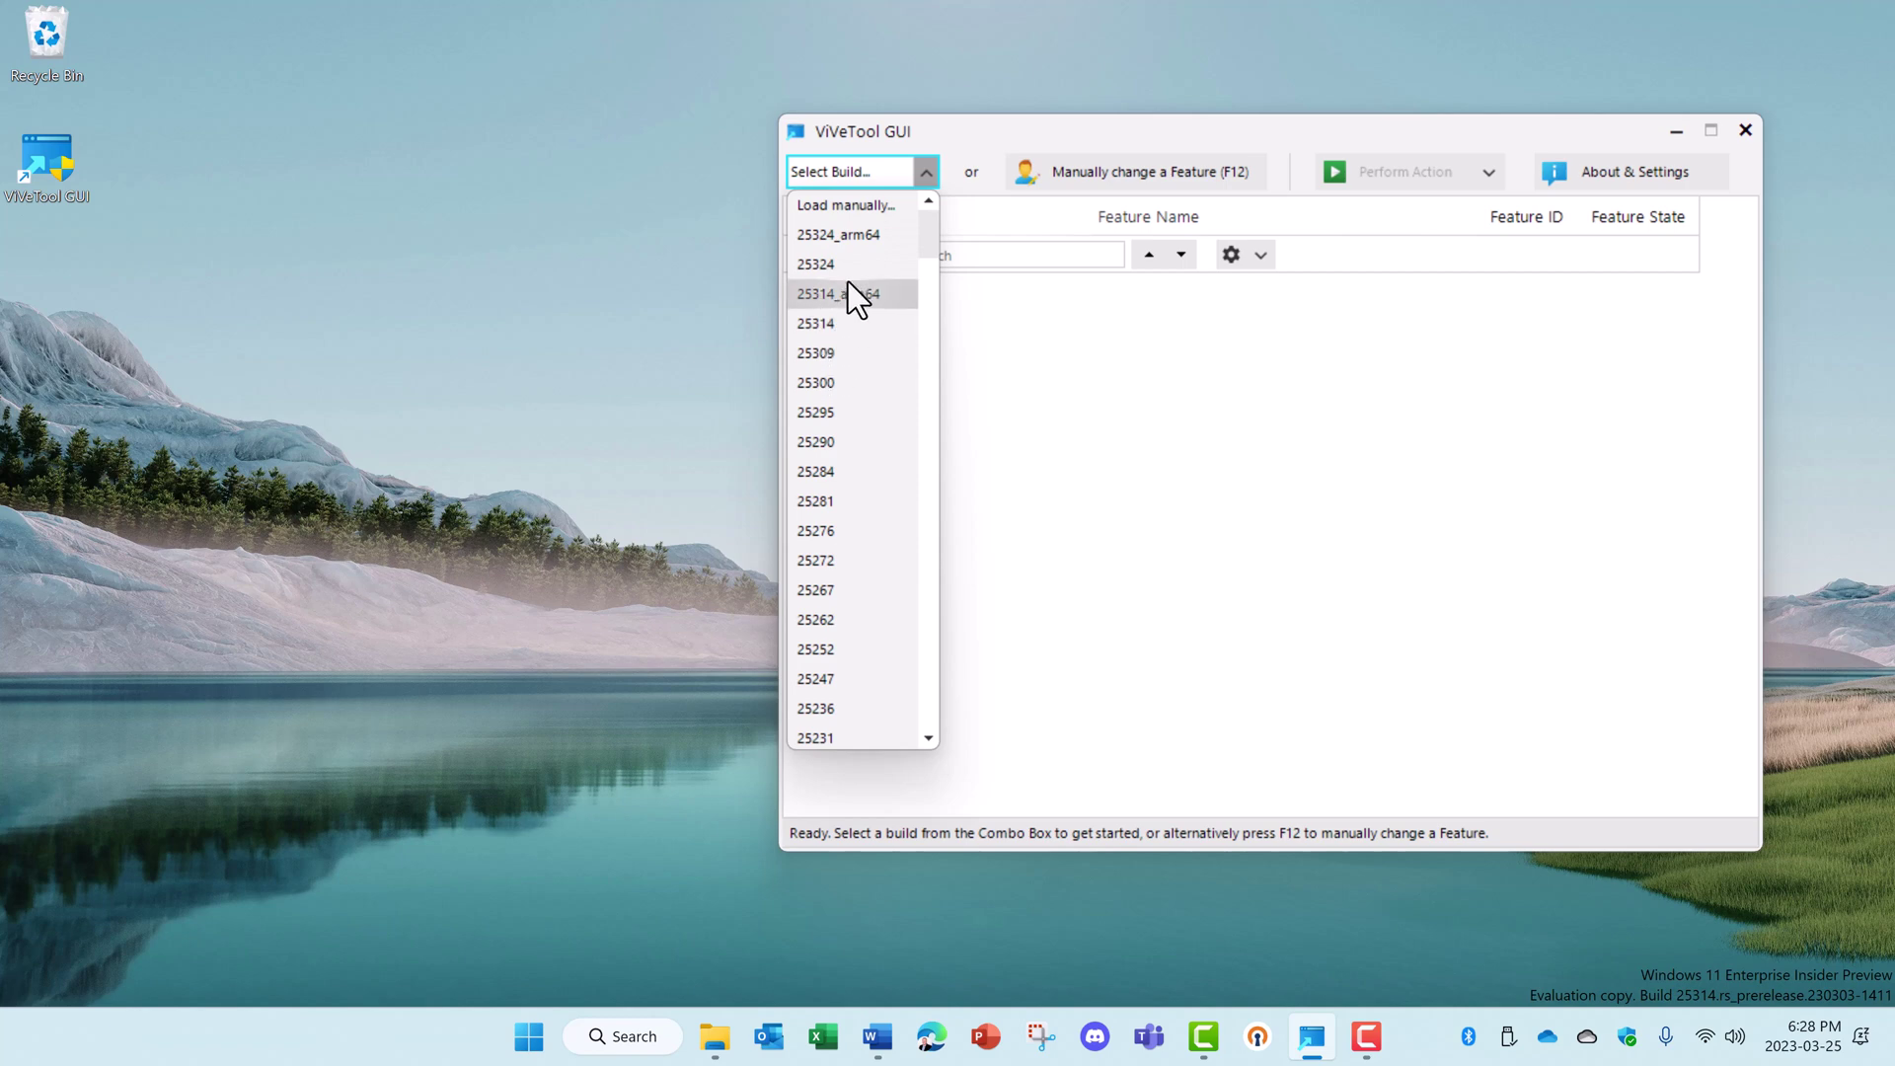
Step: Run winver to confirm Windows is OS Build 25314.1010, and move the dialog aside
left_click(517, 1028)
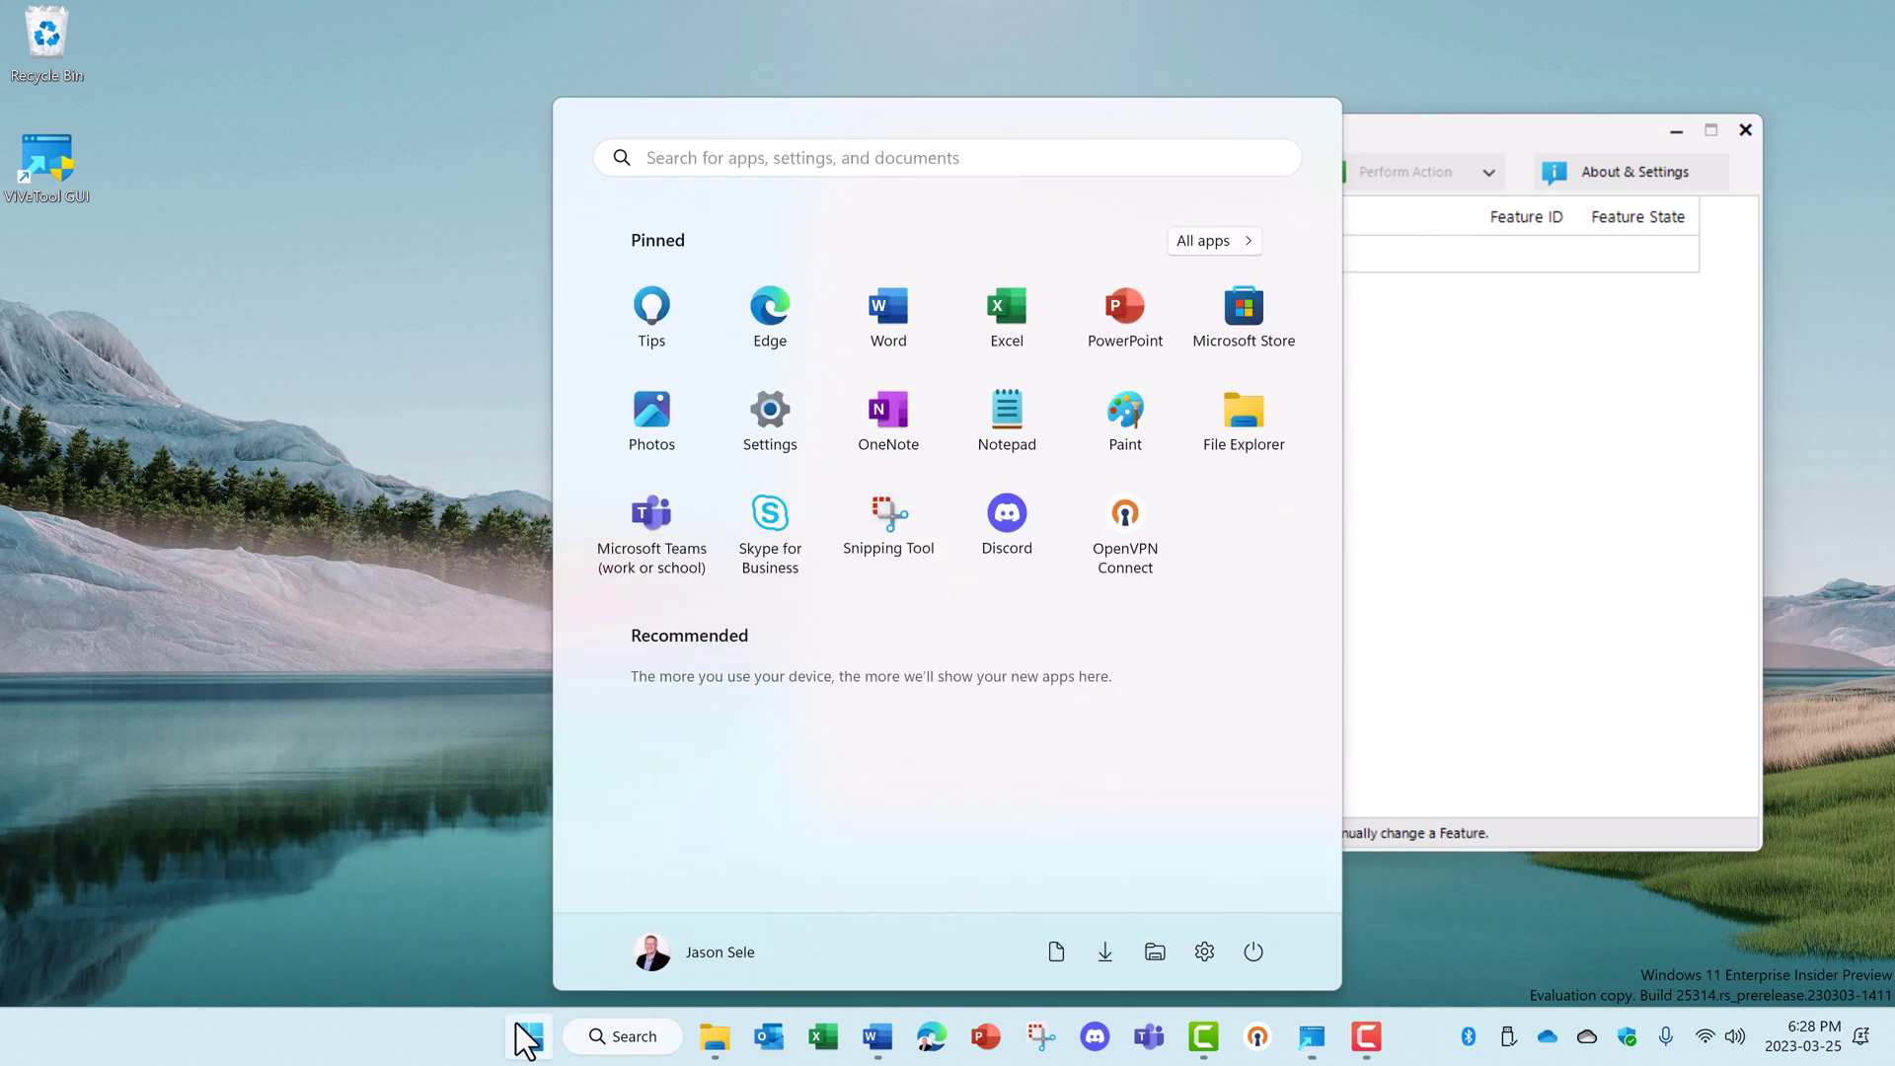
type("winver")
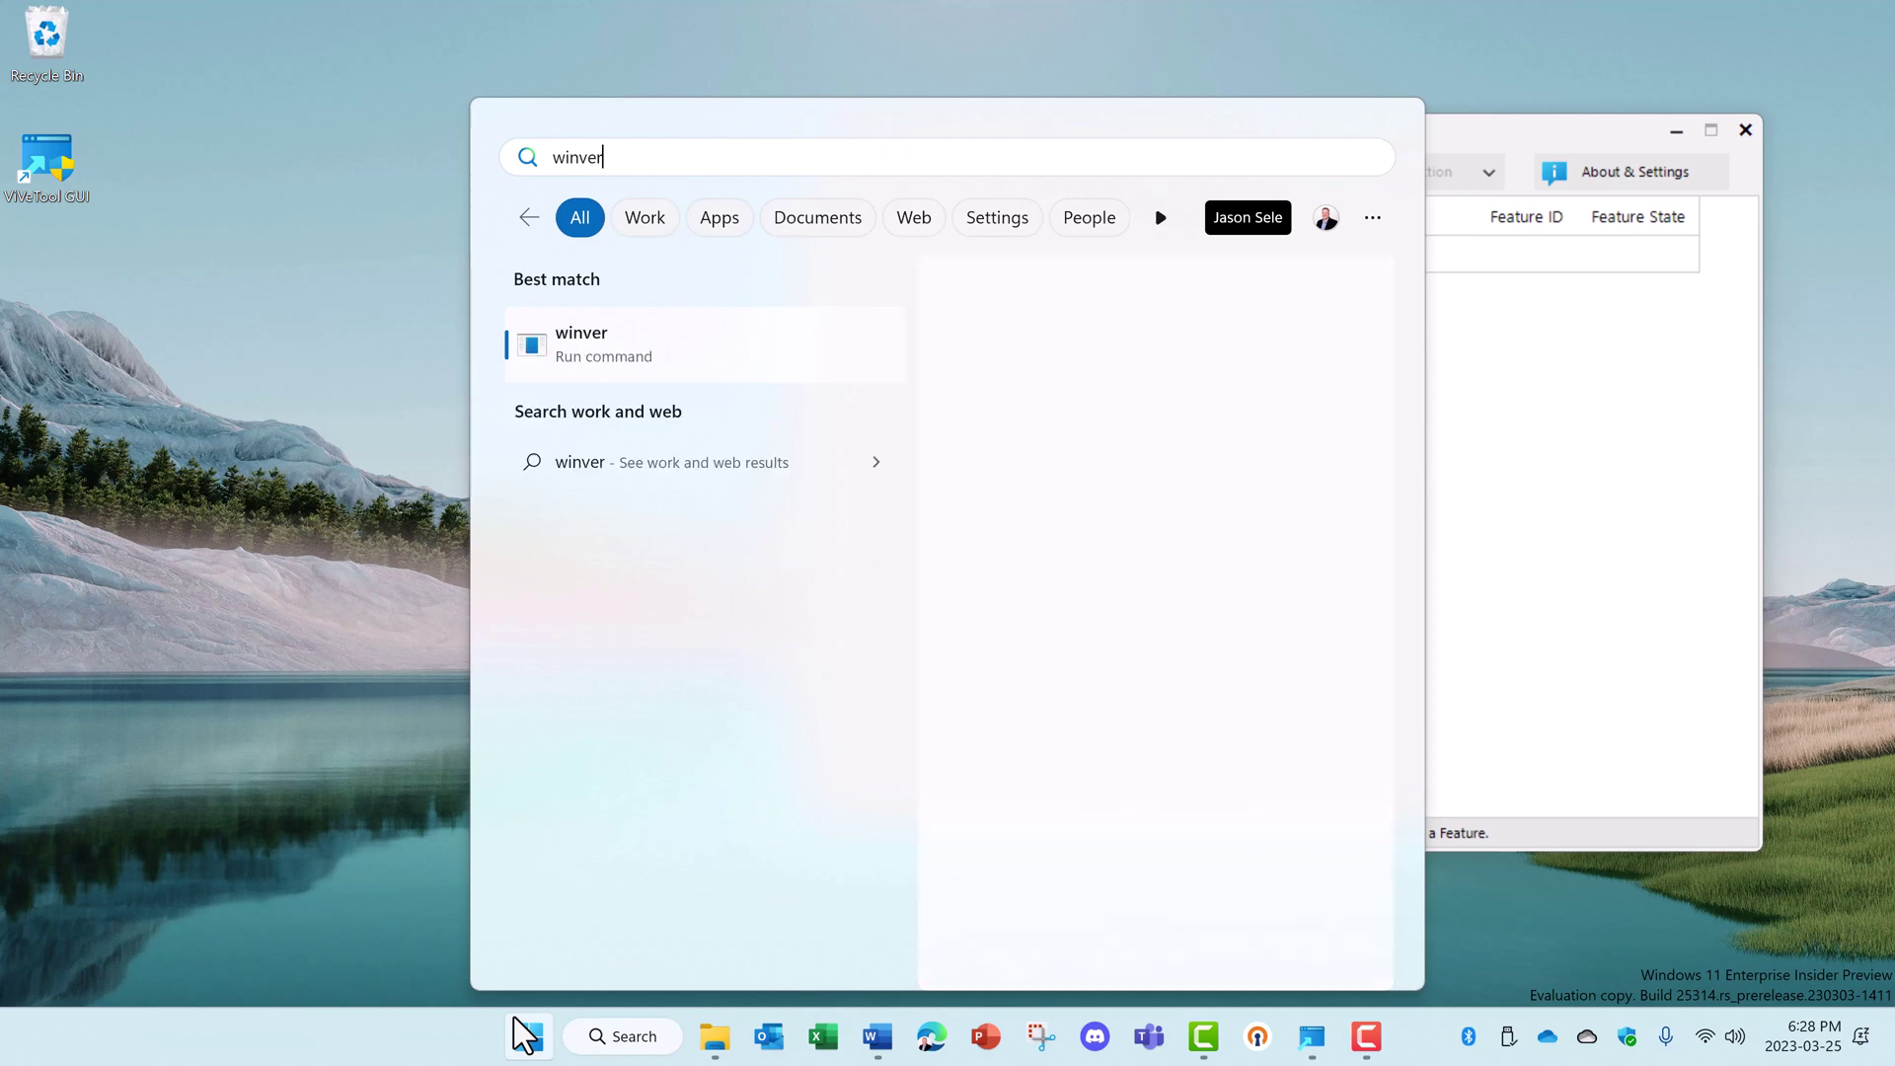
key("Return")
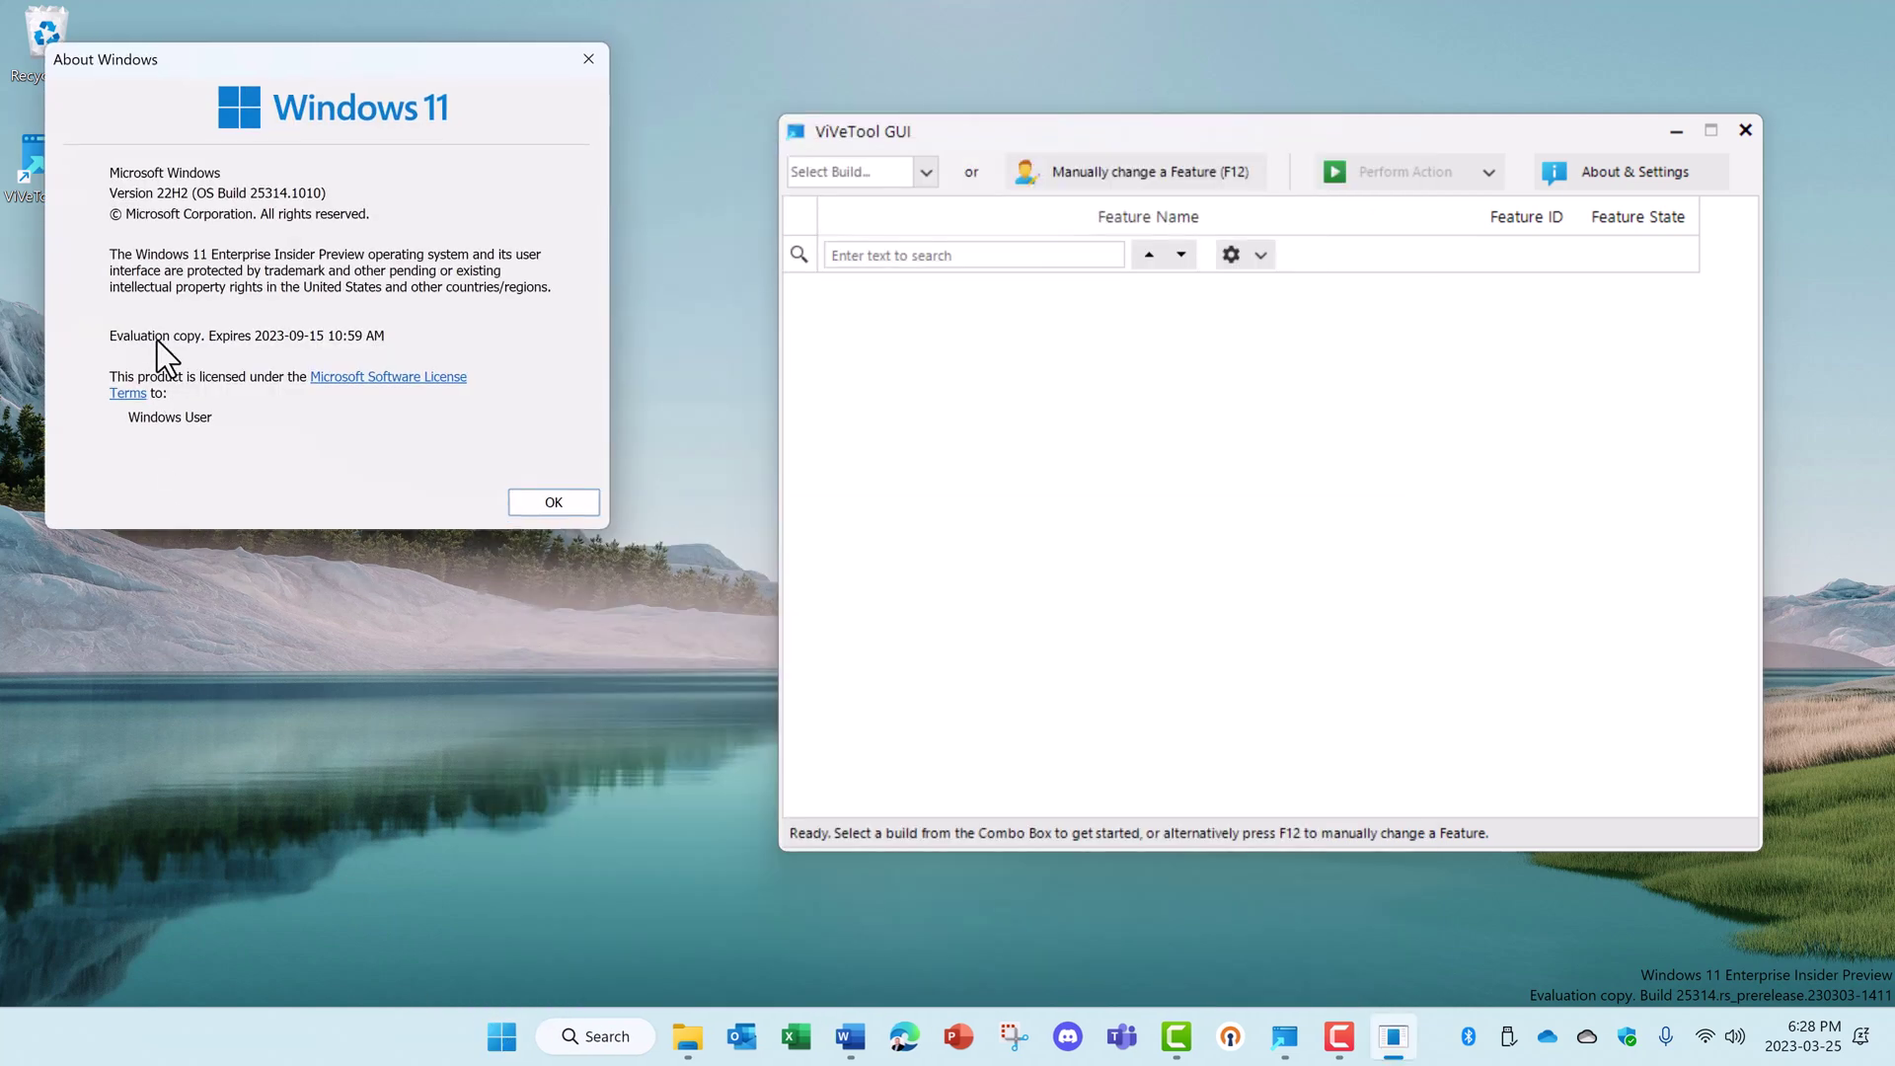
left_click_drag(241, 63, 323, 110)
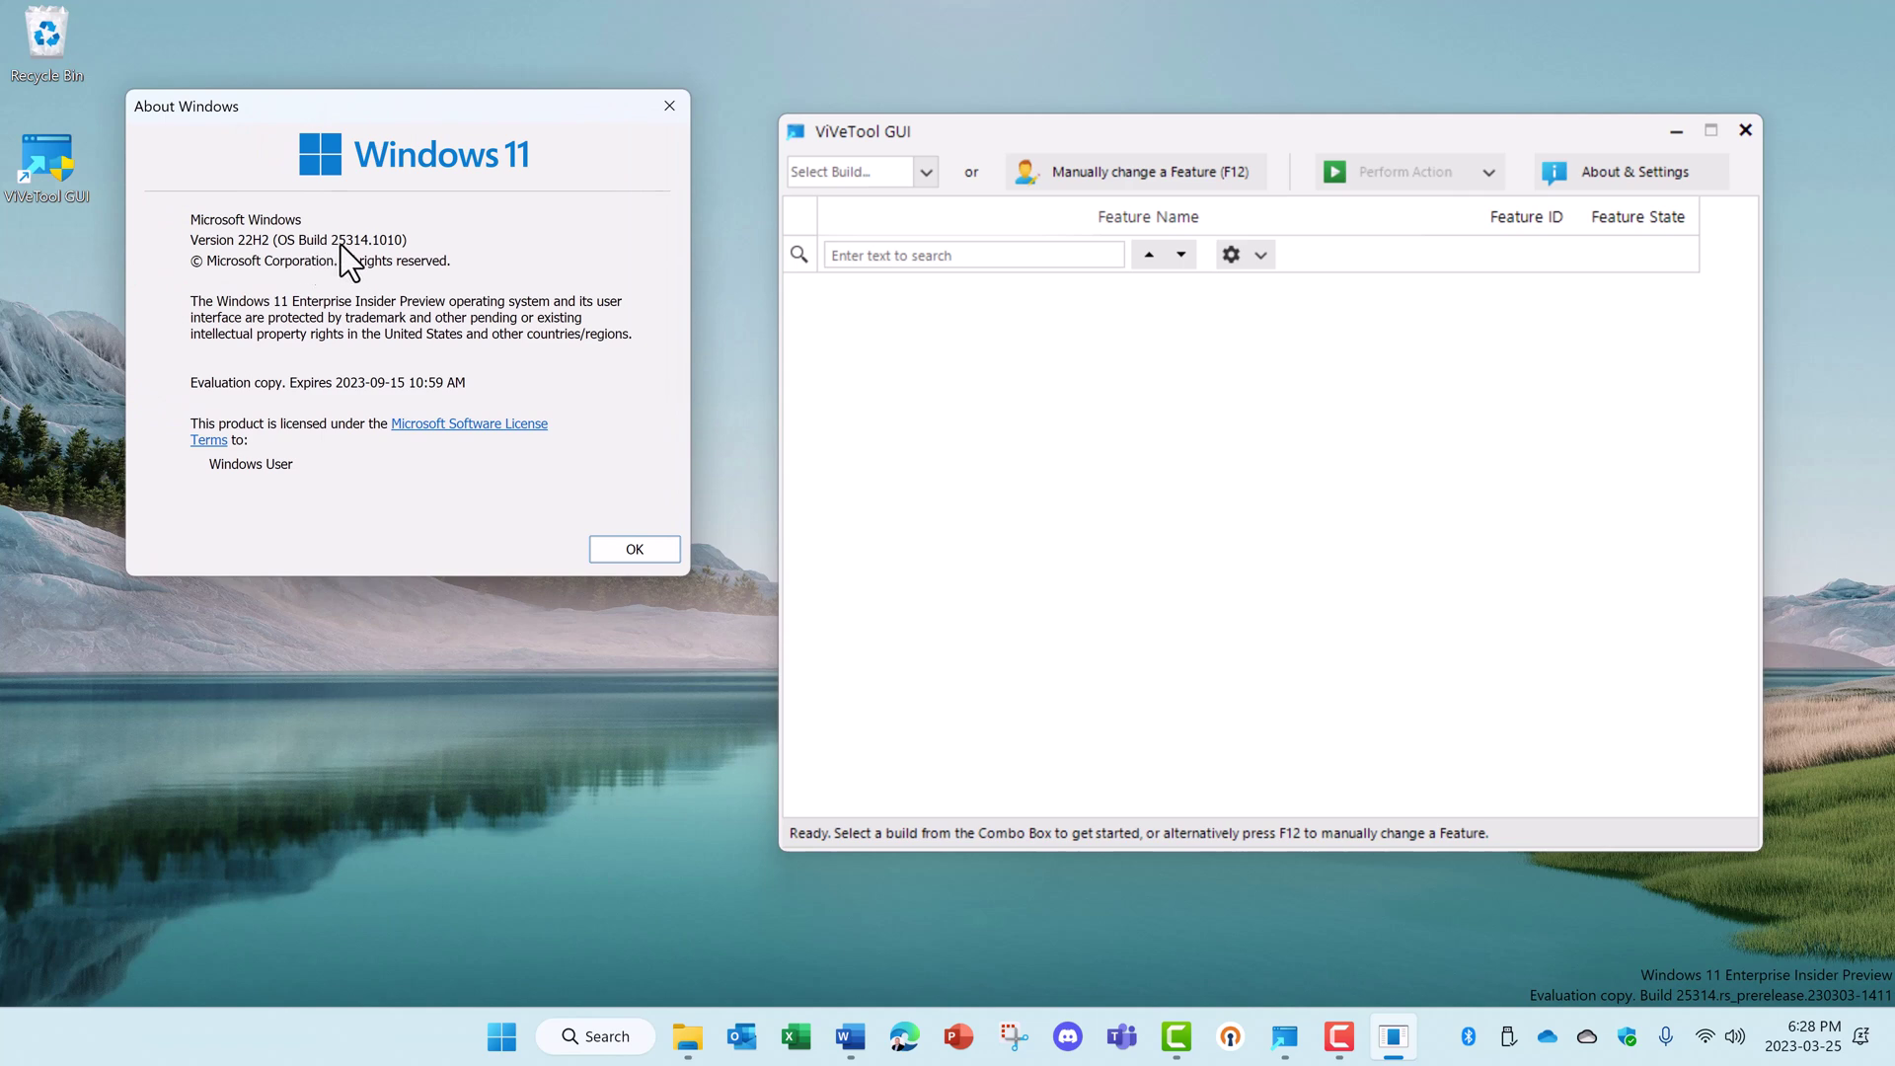
Step: Select build 25314 in the Select Build list to populate the feature grid
left_click(927, 175)
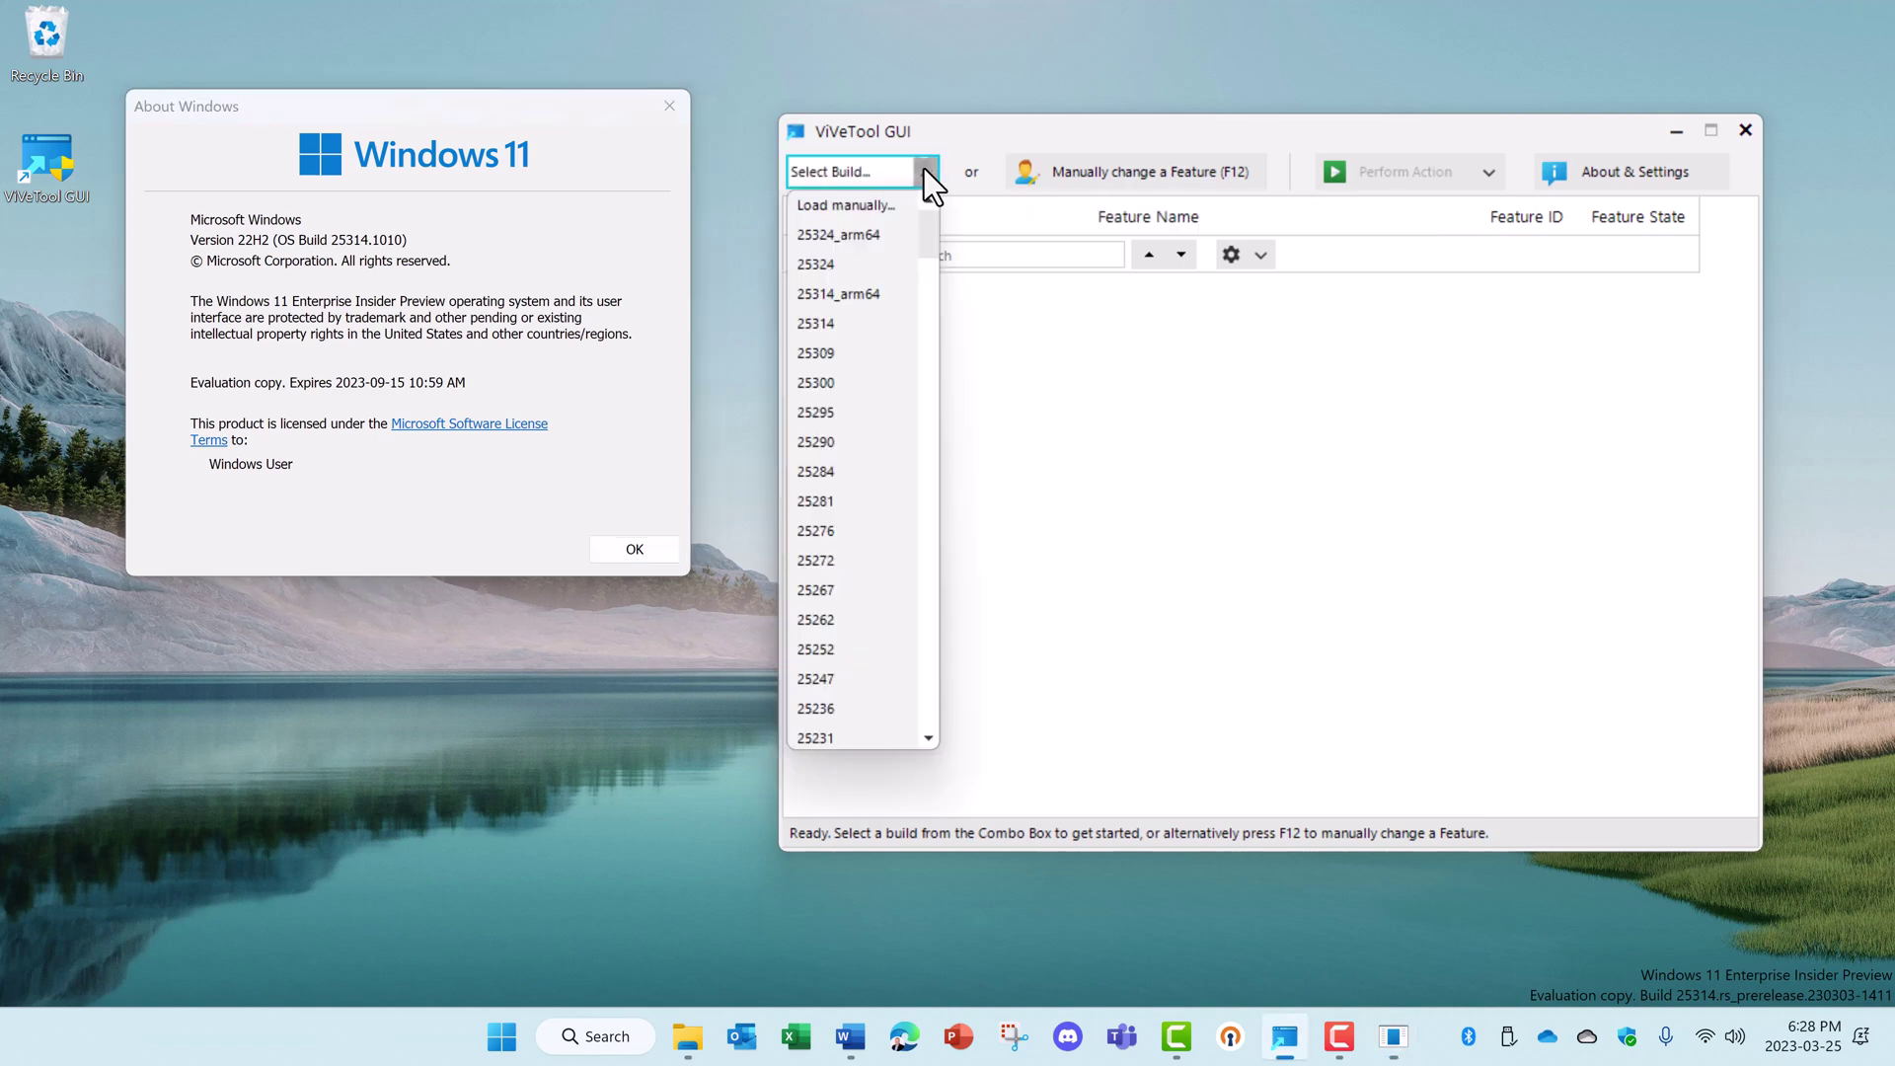
left_click(840, 332)
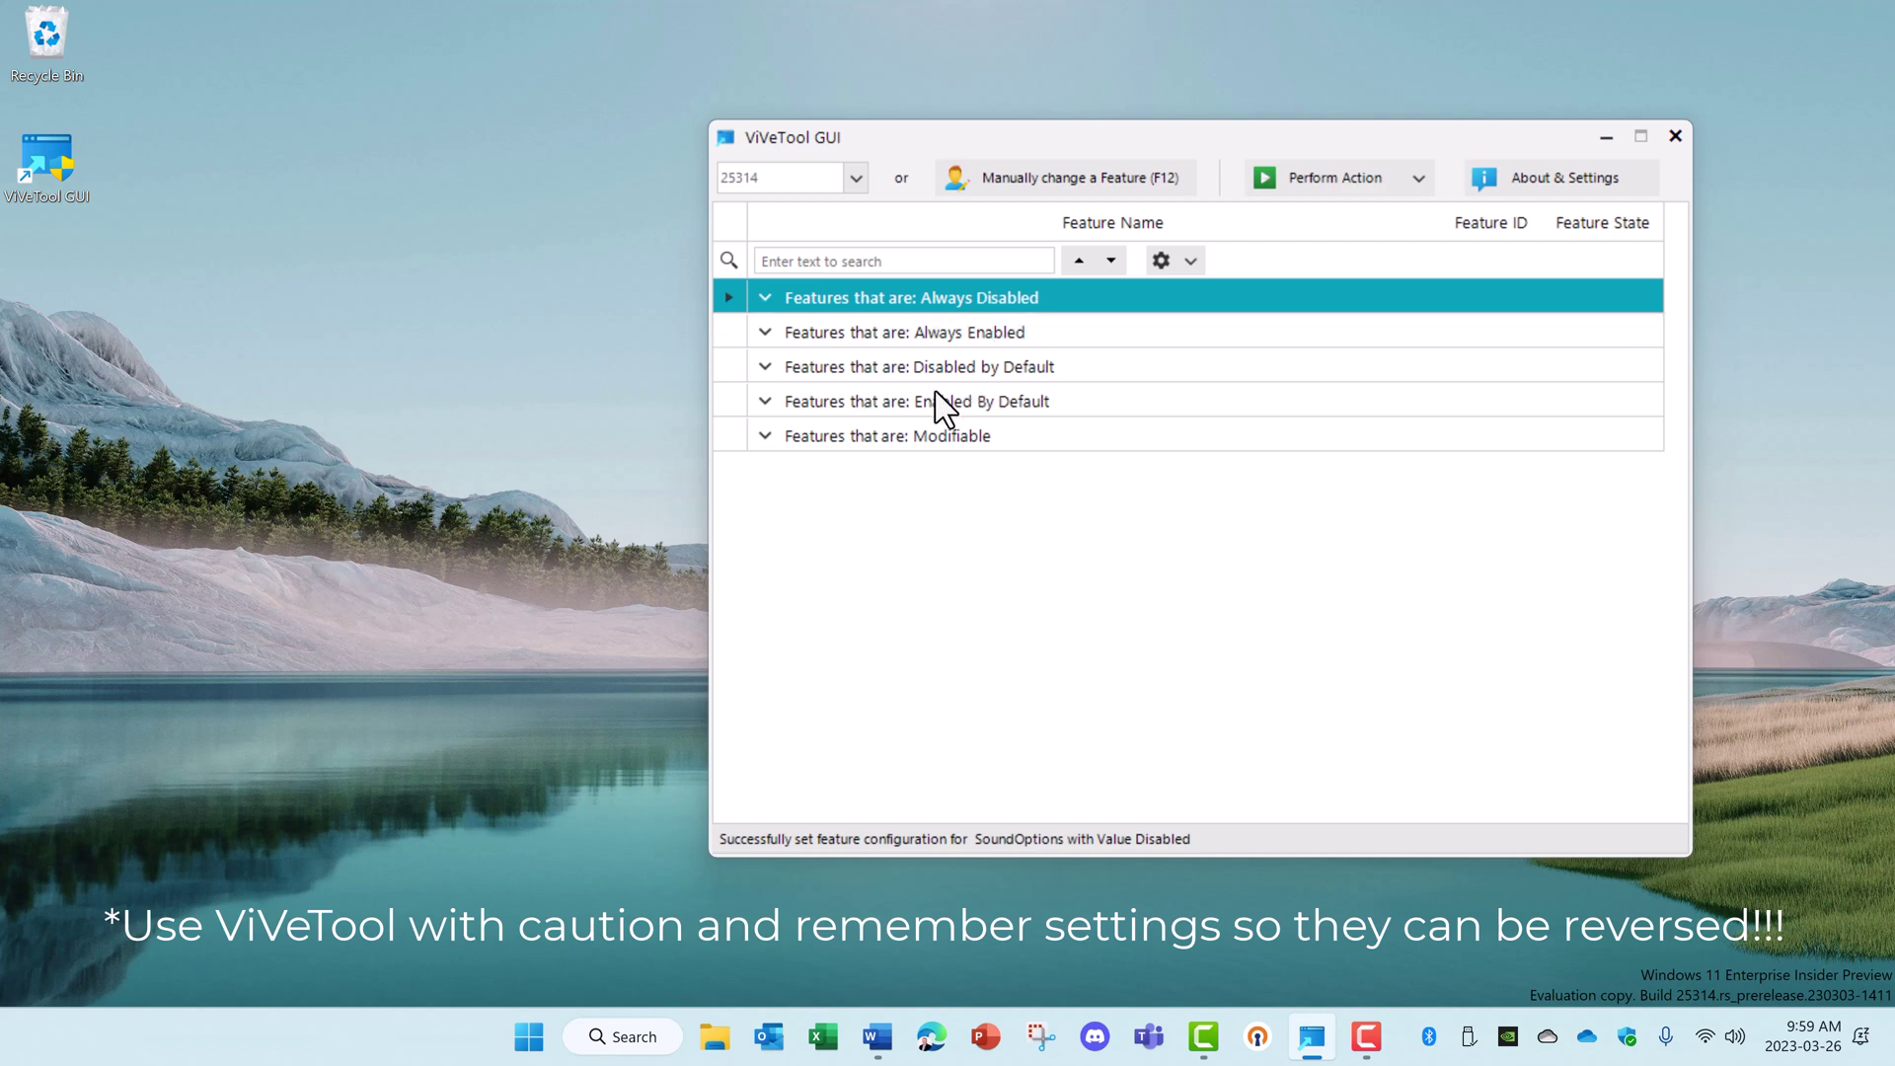
Step: Expand the 'Features that are: Modifiable' group and scroll through its features
left_click(766, 437)
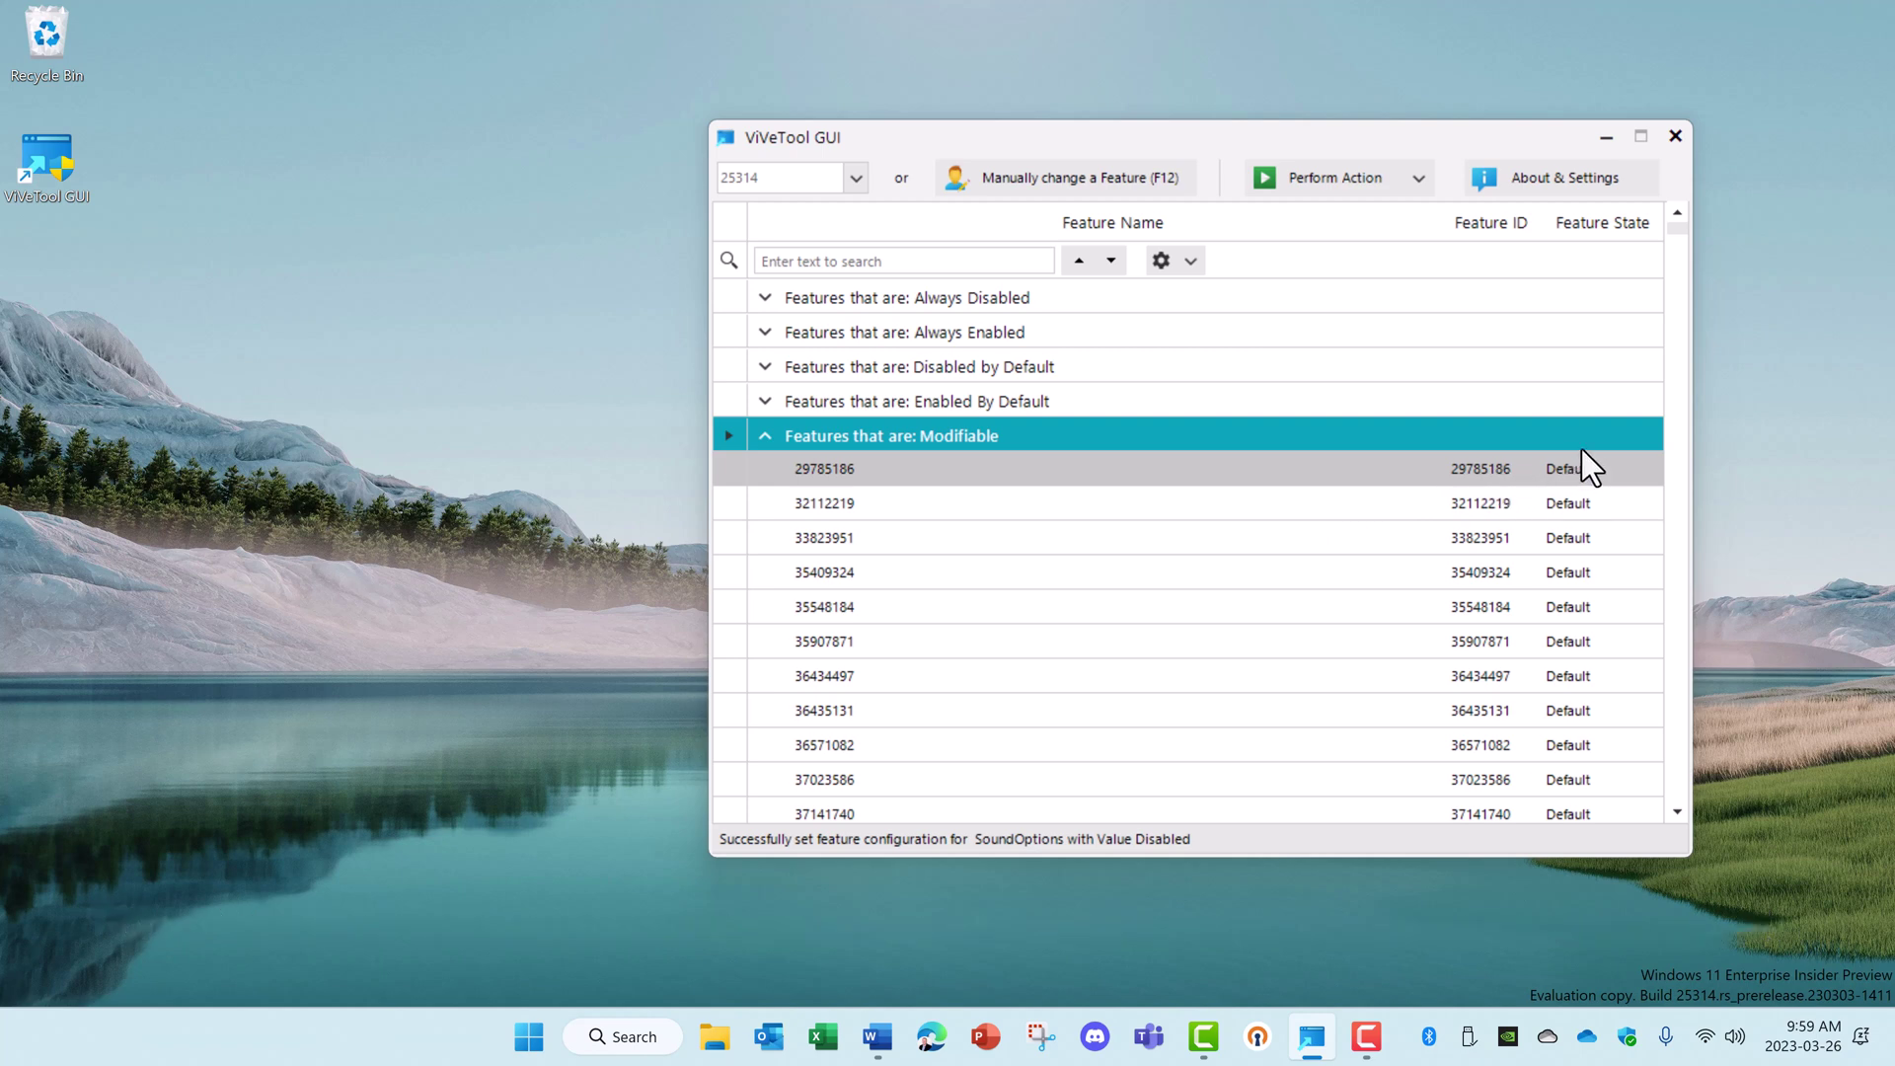
scroll(1678, 355, "down", 20)
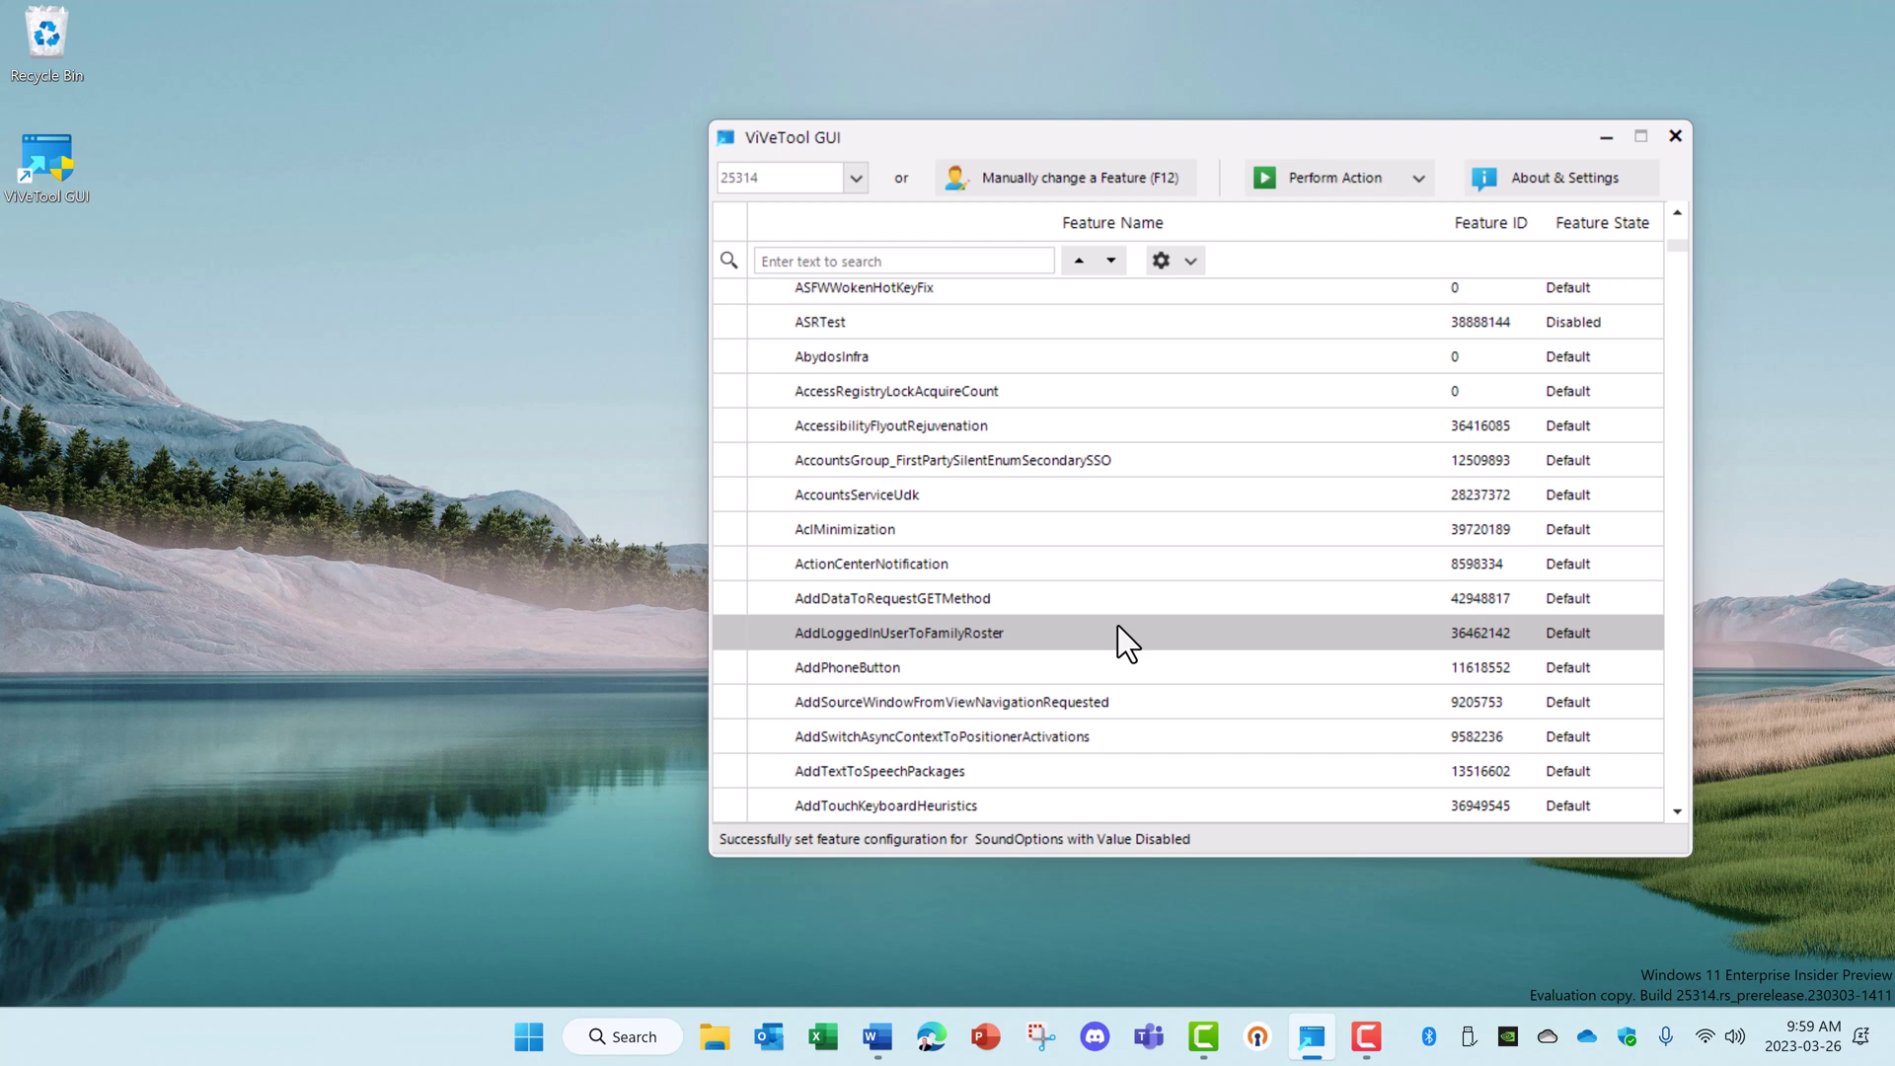
Step: Search for ID 42106010 and activate the SoundOptions feature, then close the success message
left_click(871, 261)
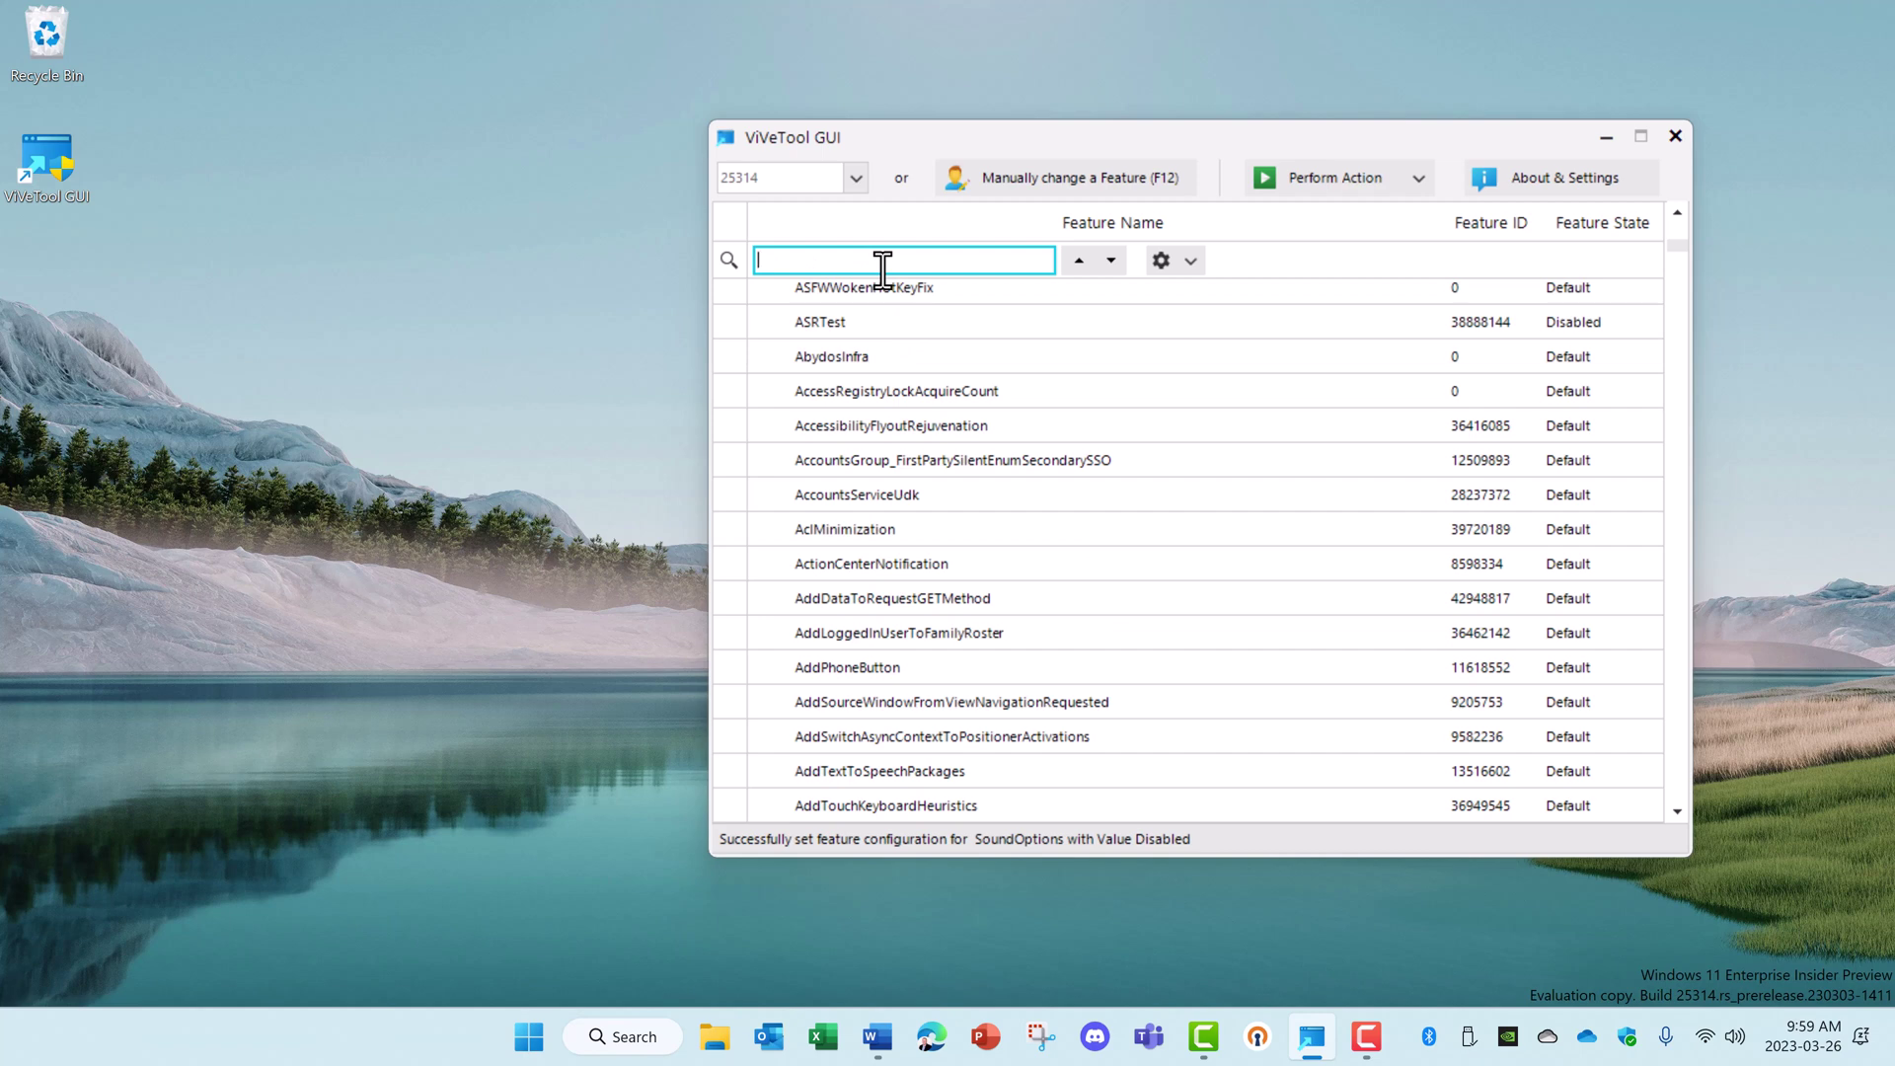
type("42106010")
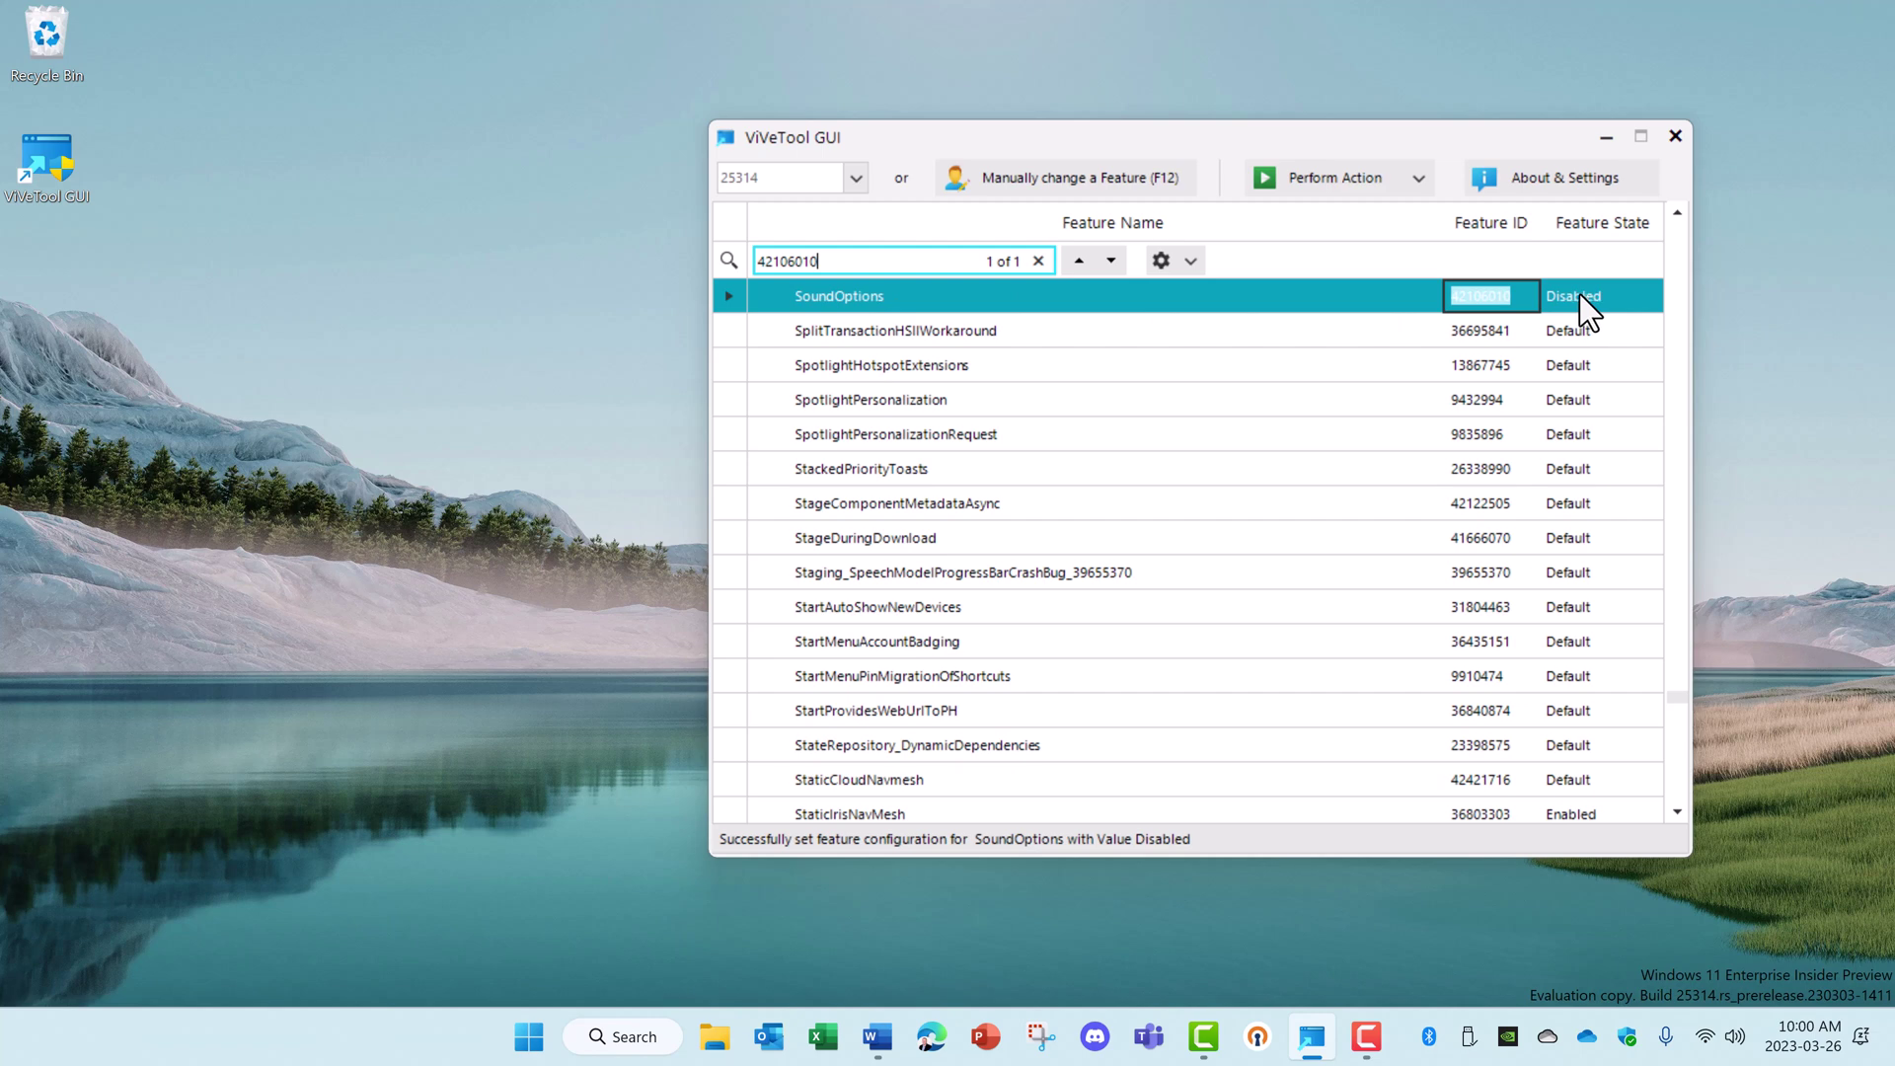
left_click(1335, 292)
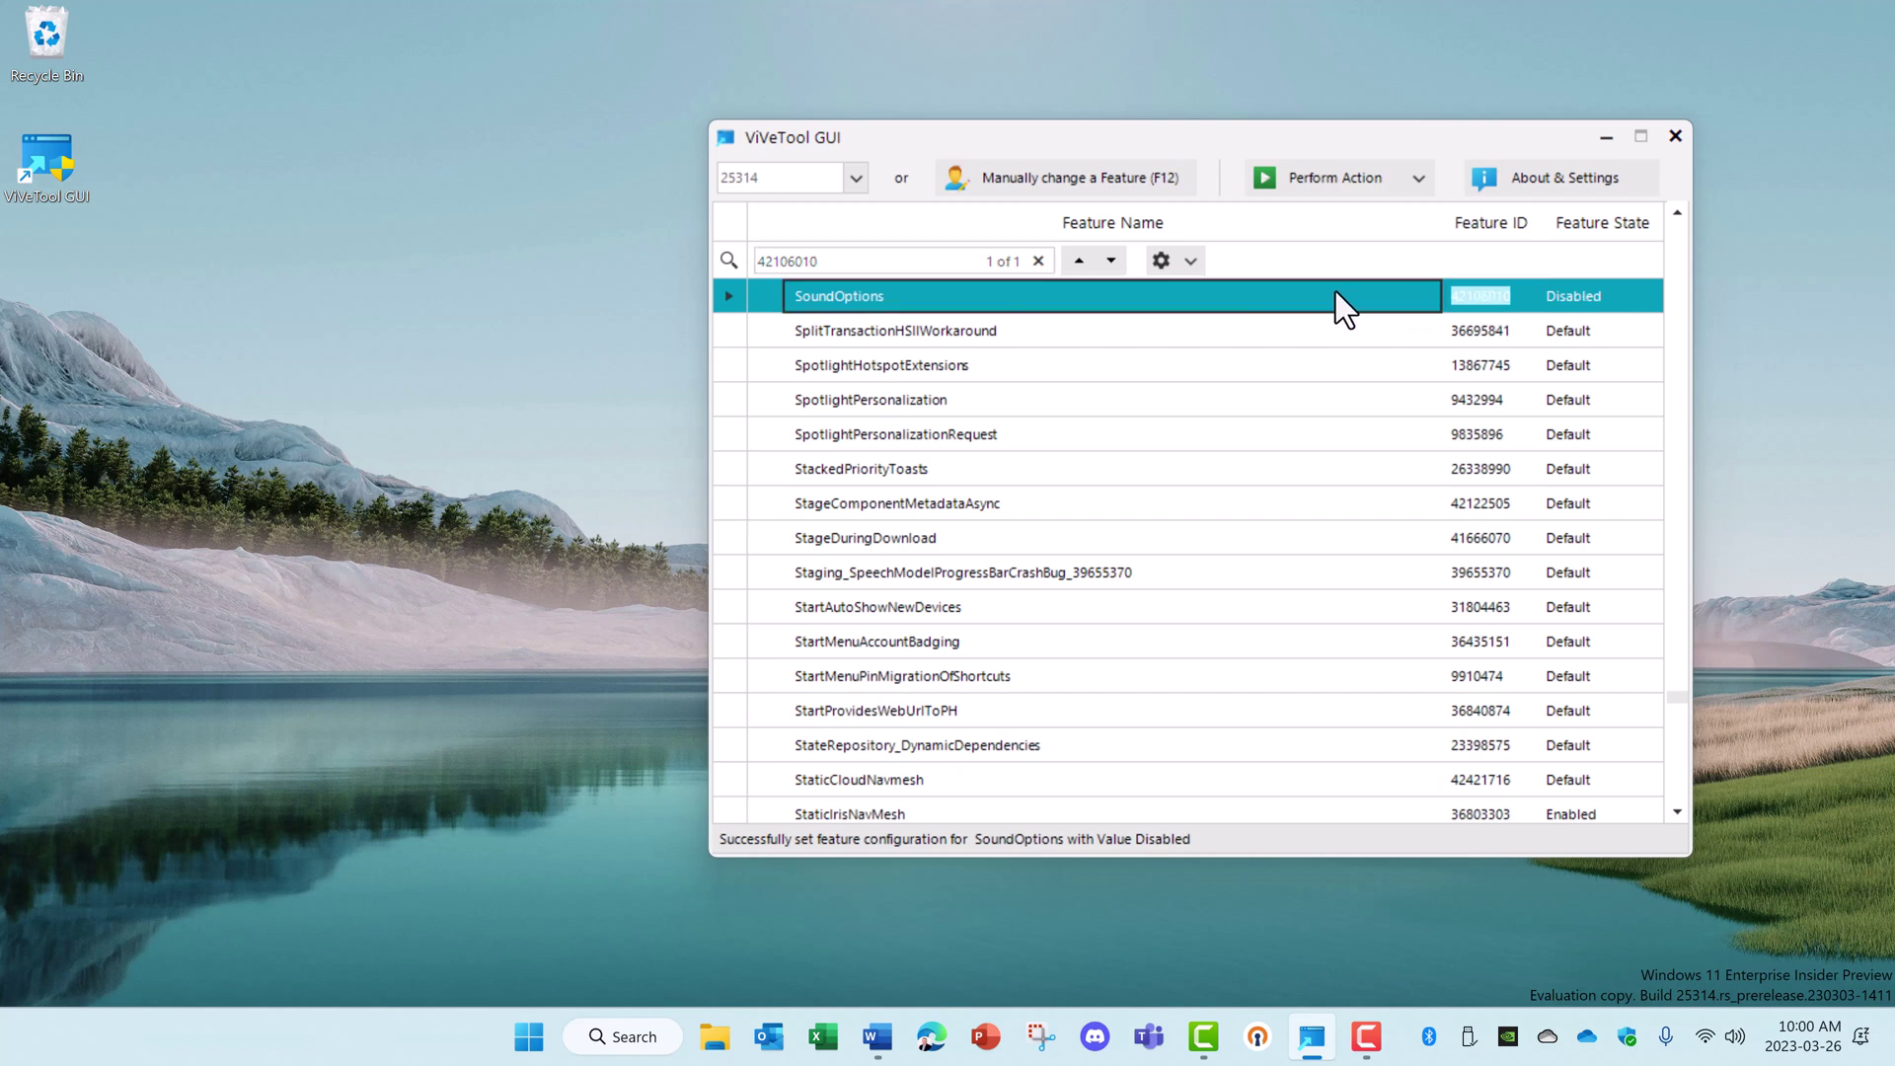
left_click(1414, 180)
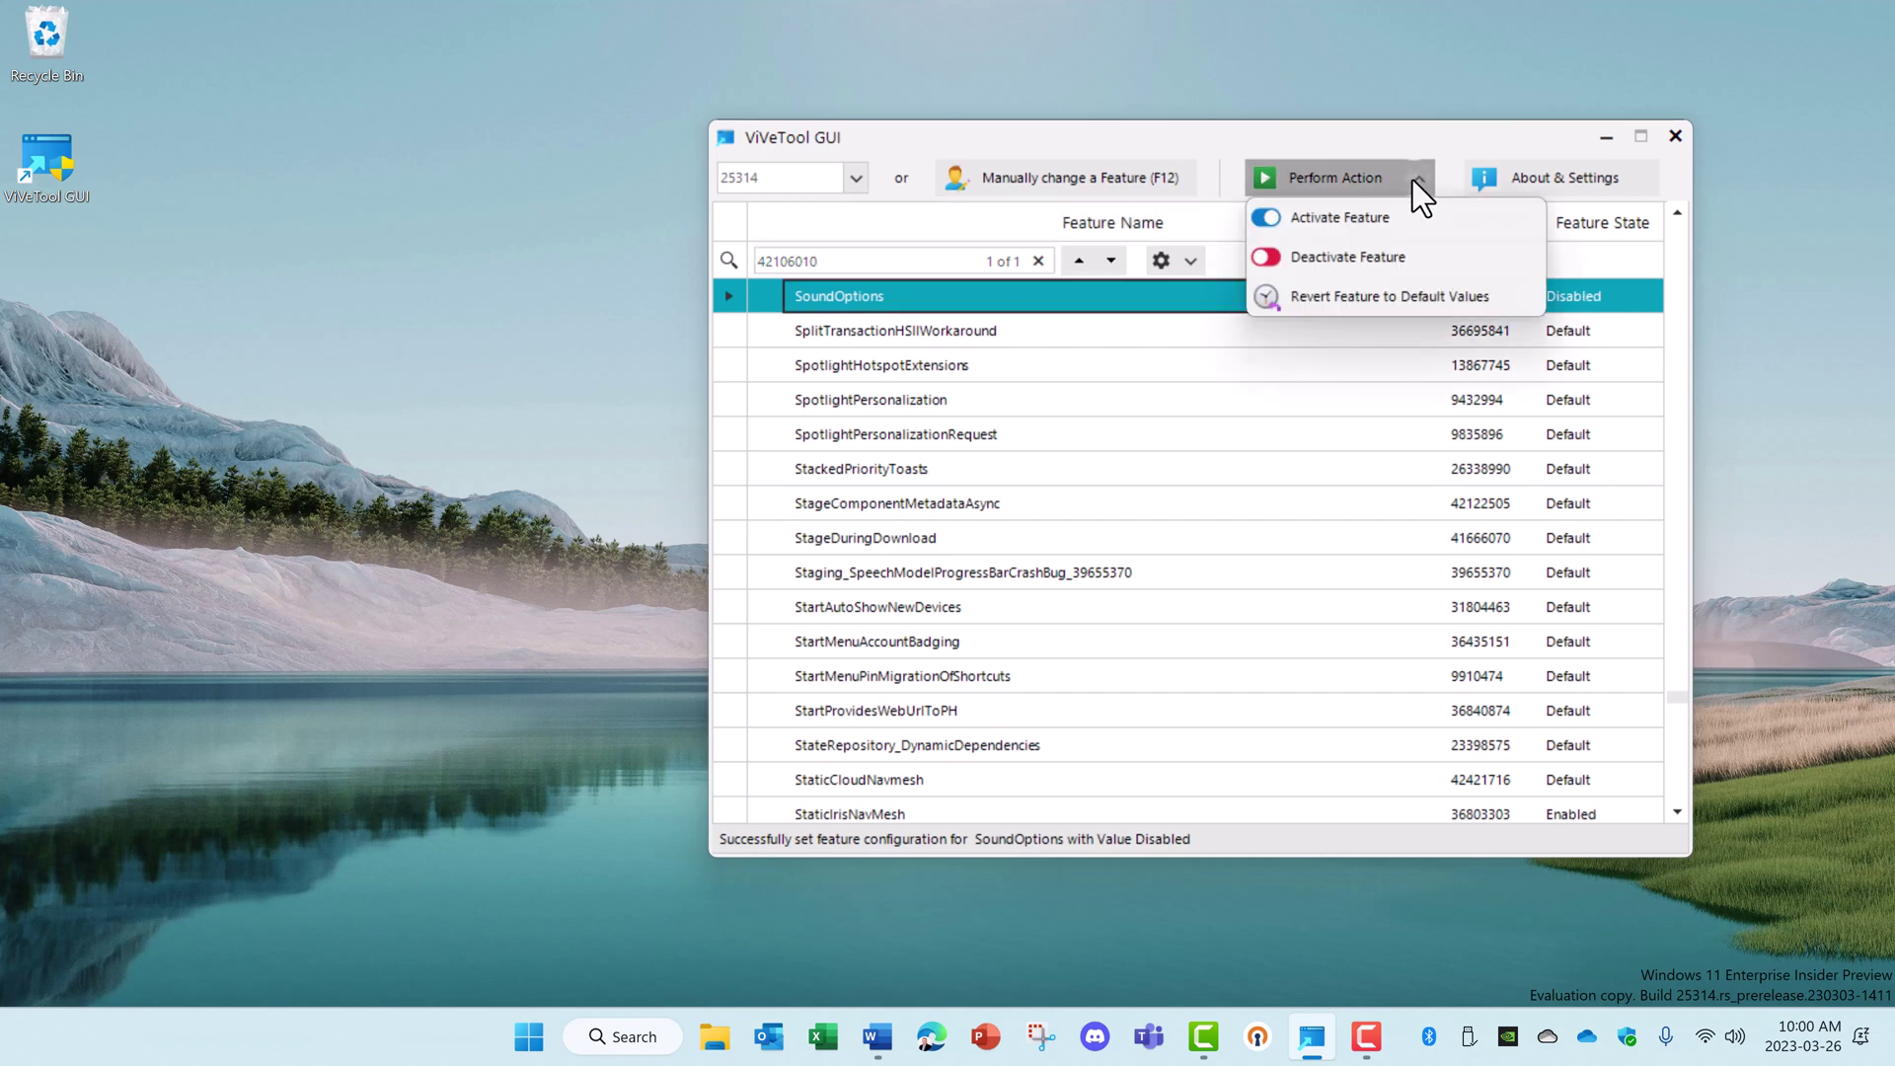
left_click(1372, 221)
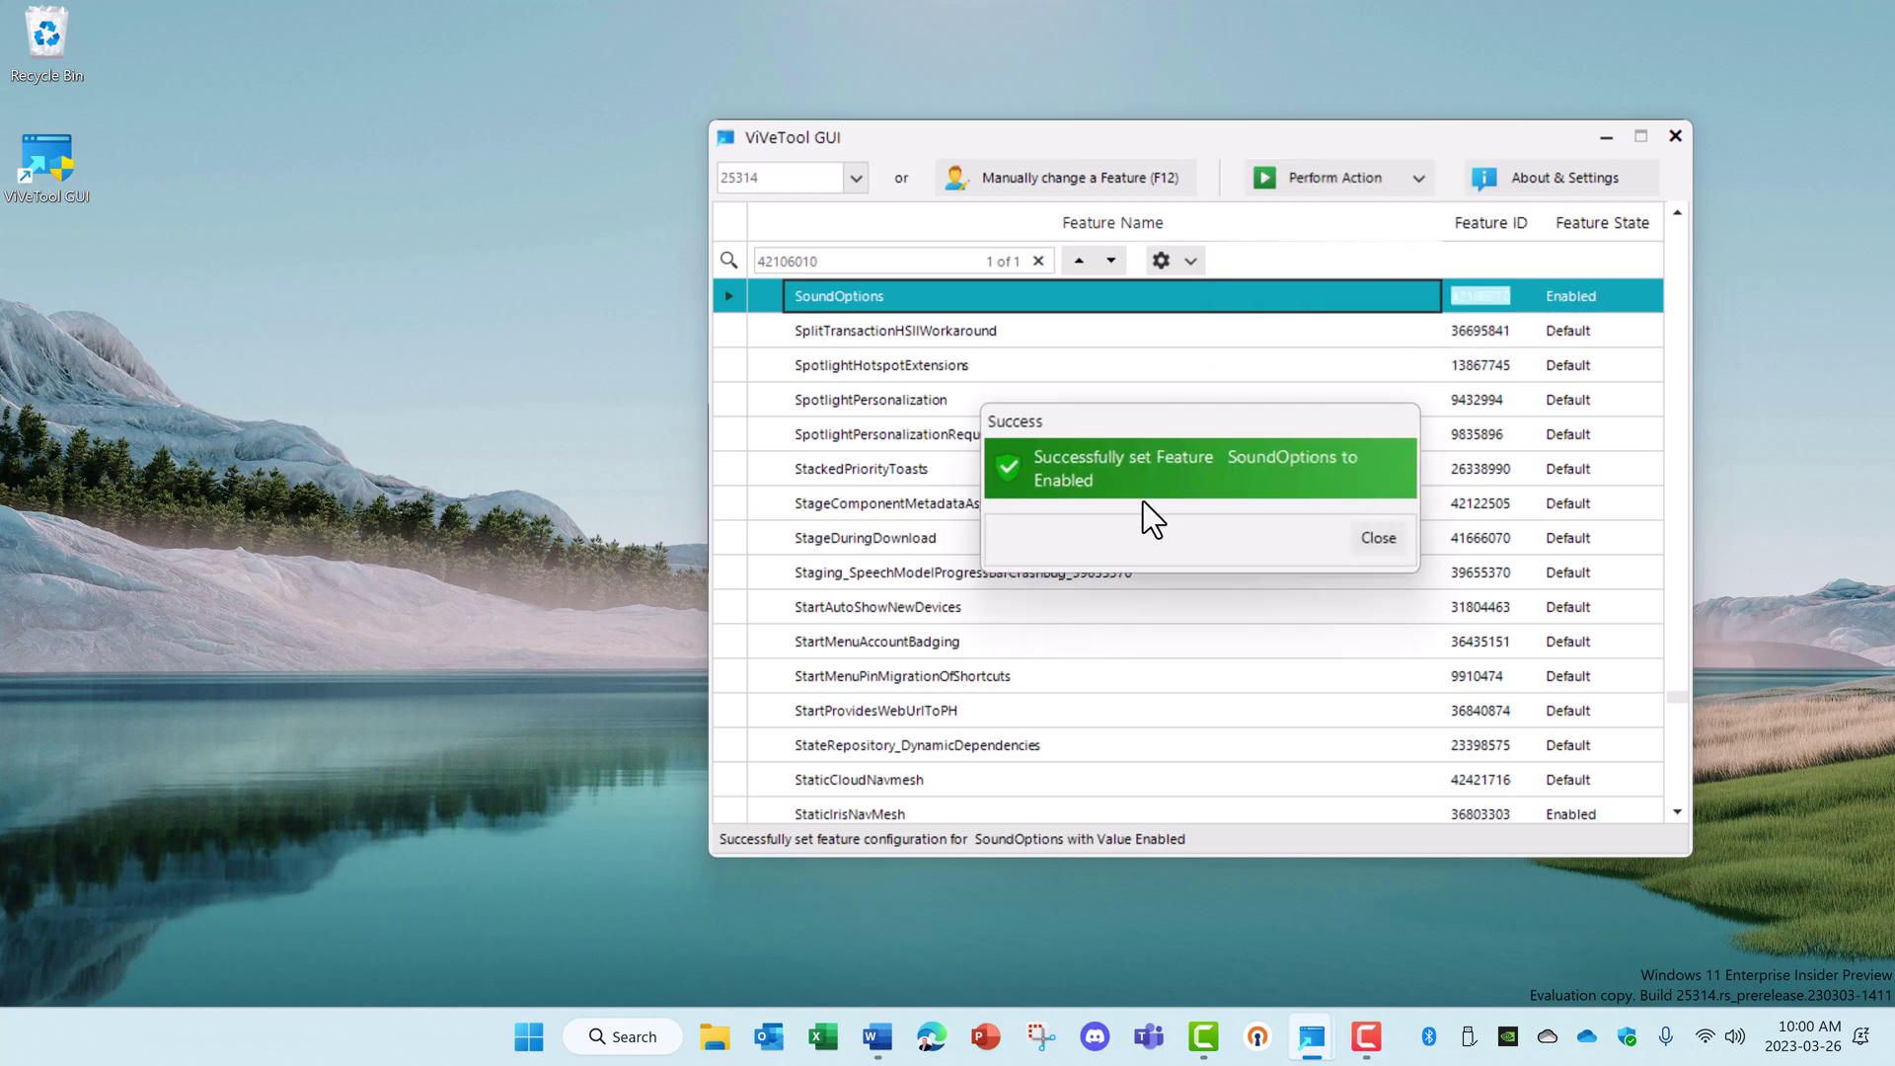
left_click(1378, 542)
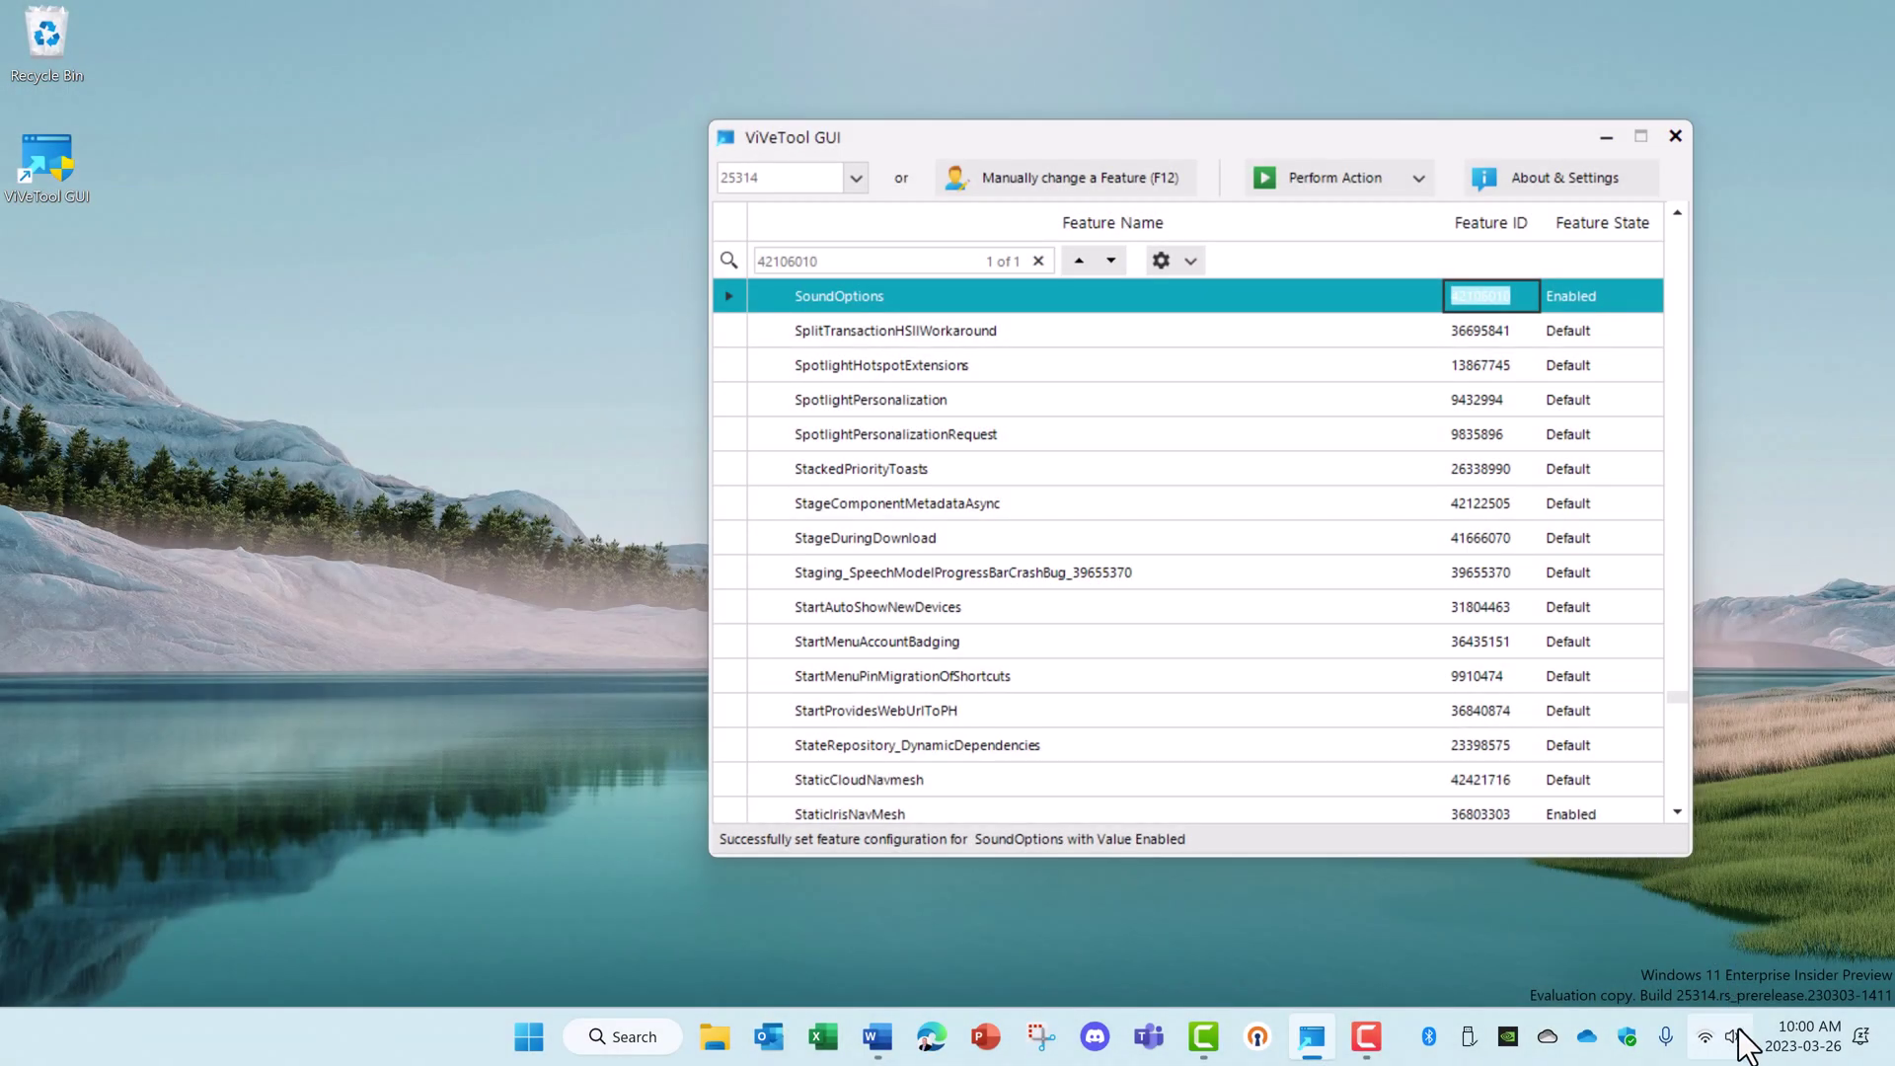
Step: Open the sound output page in Quick Settings and scroll through Spatial Audio and Volume Mixer
left_click(1733, 1038)
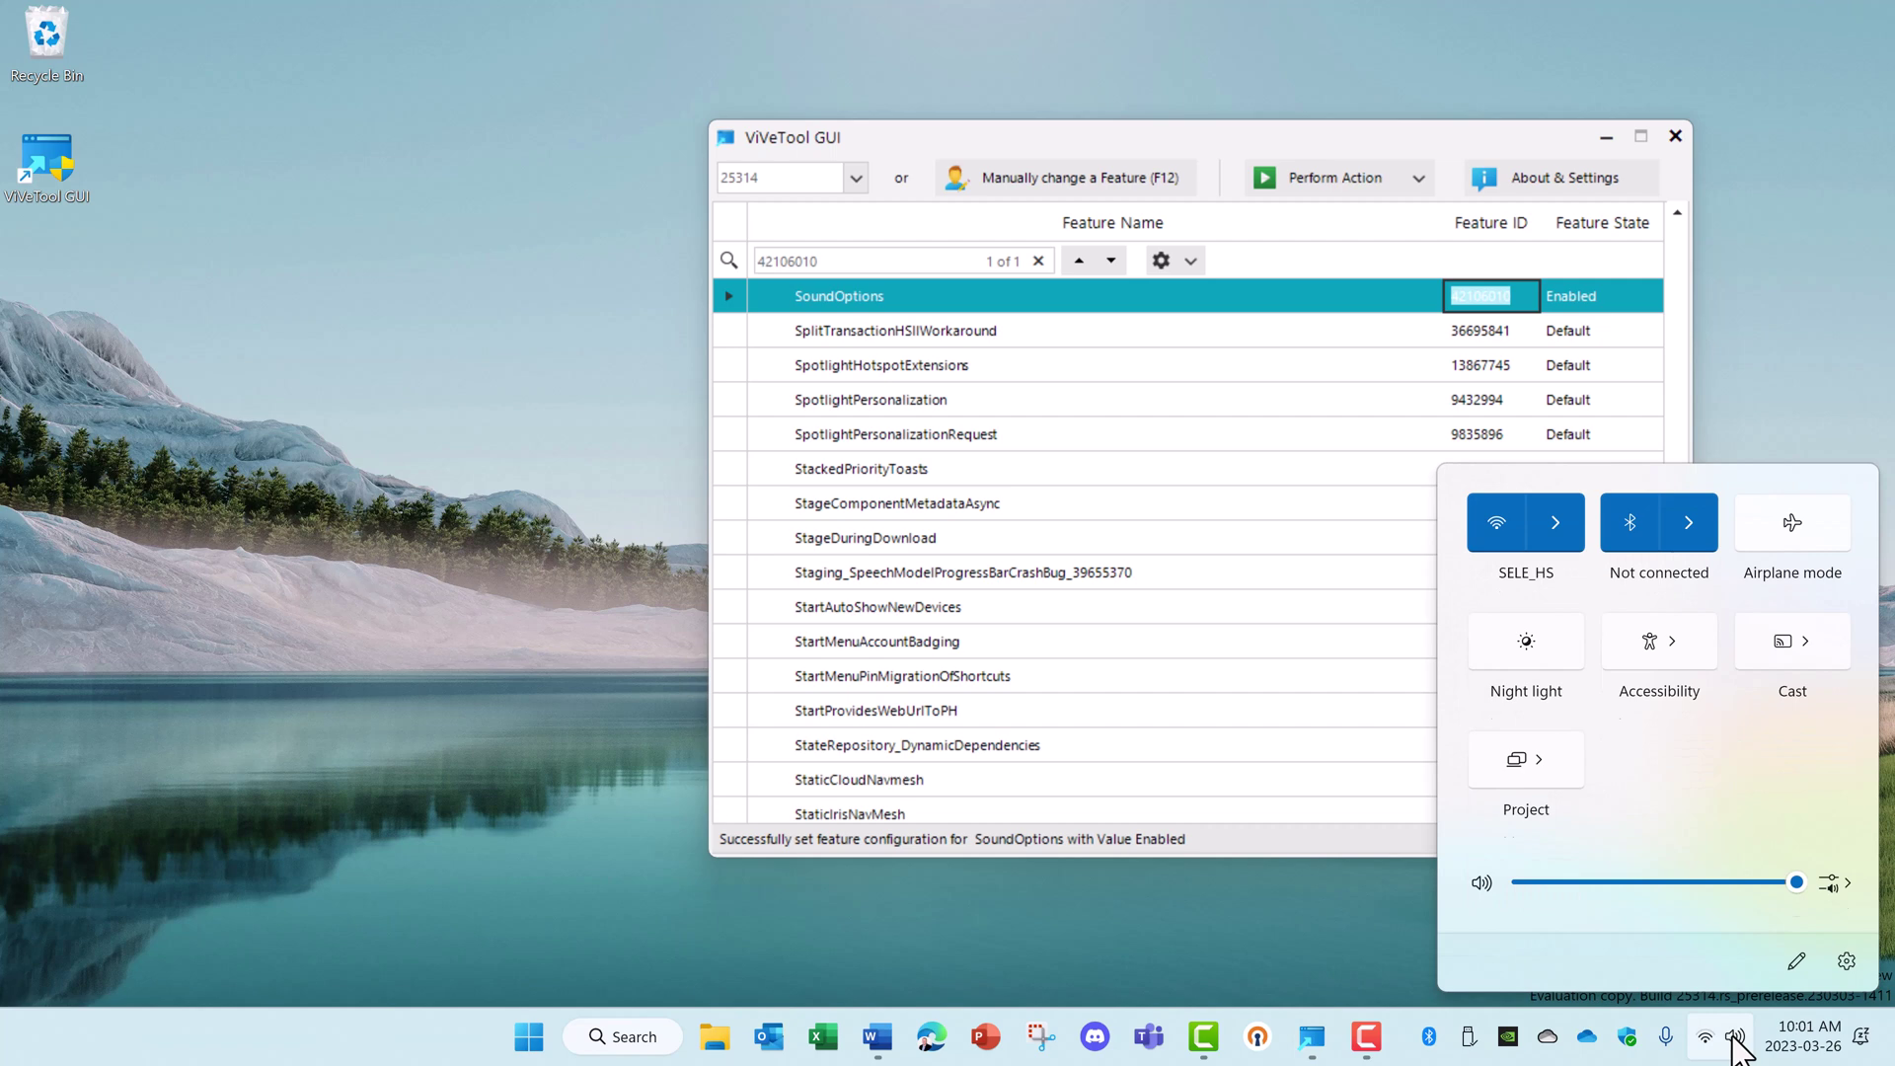
left_click(1847, 881)
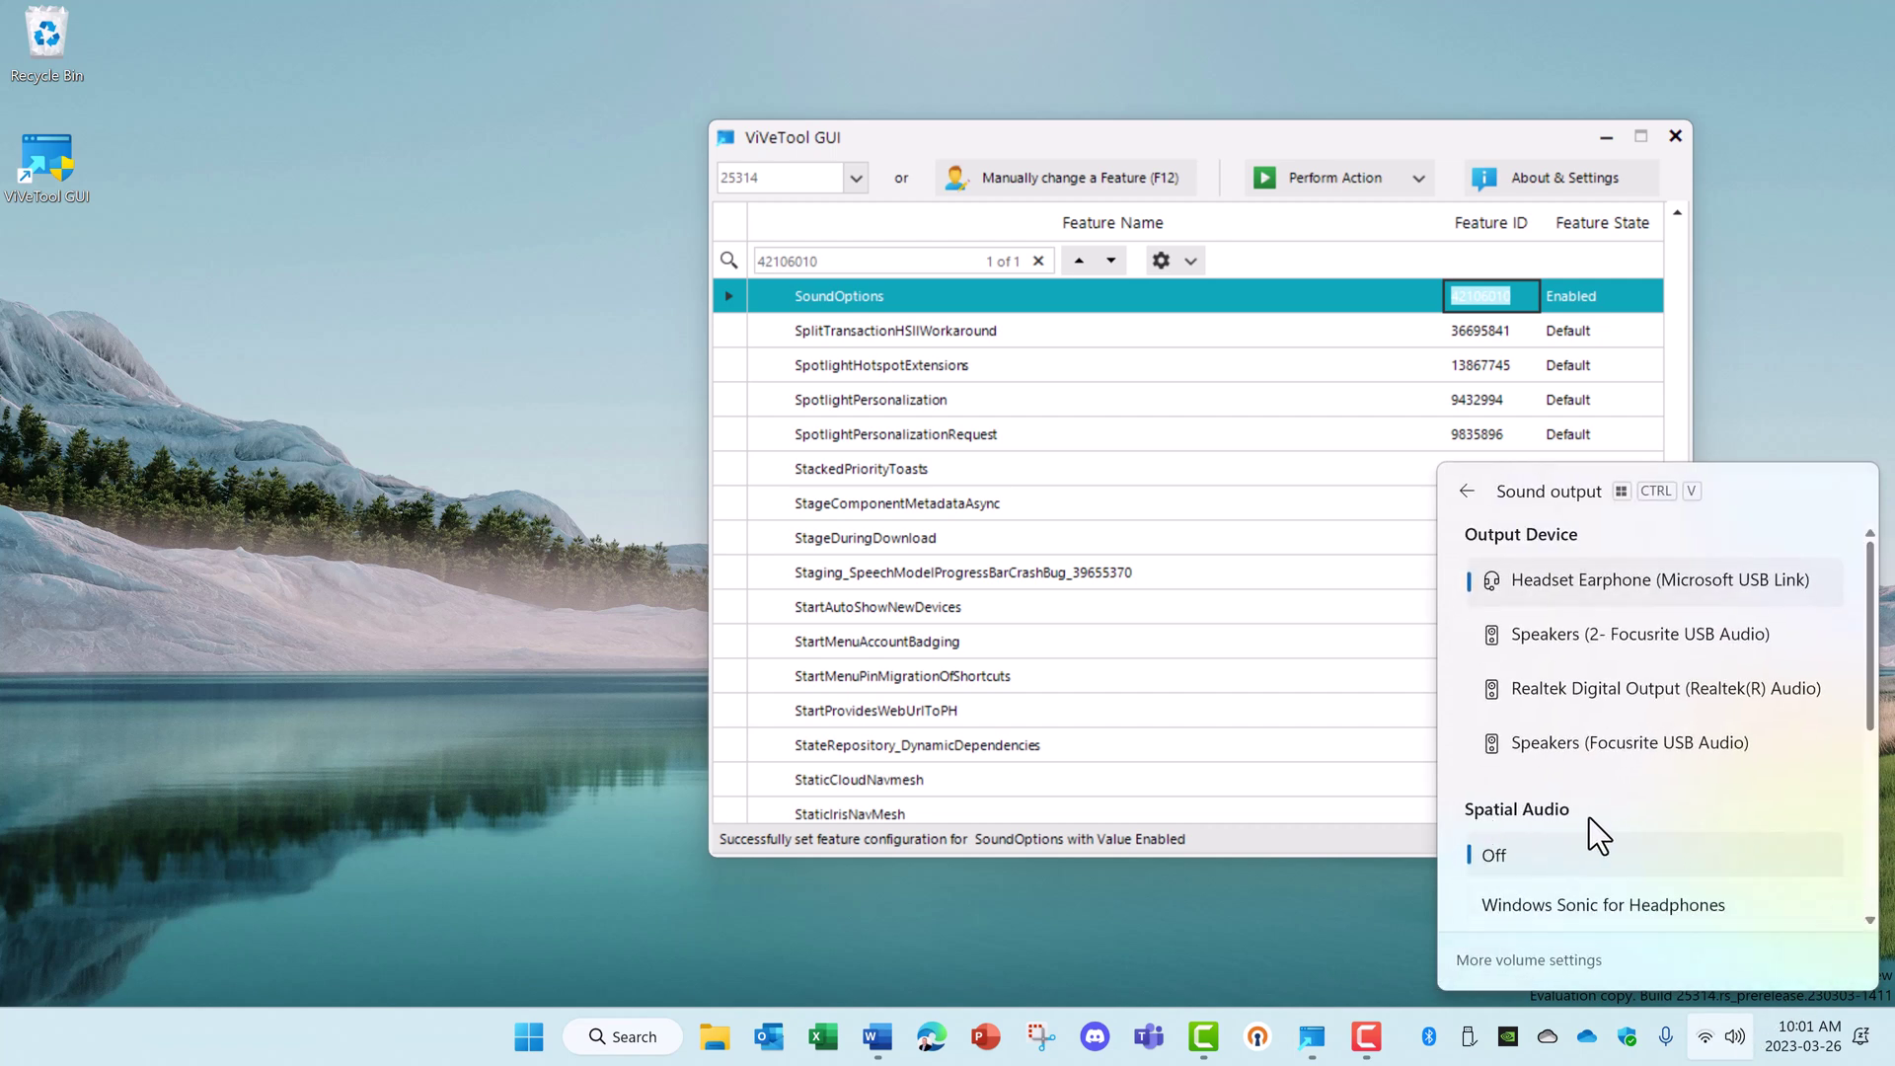
scroll(1596, 817, "down", 2)
scroll(1595, 815, "down", 1)
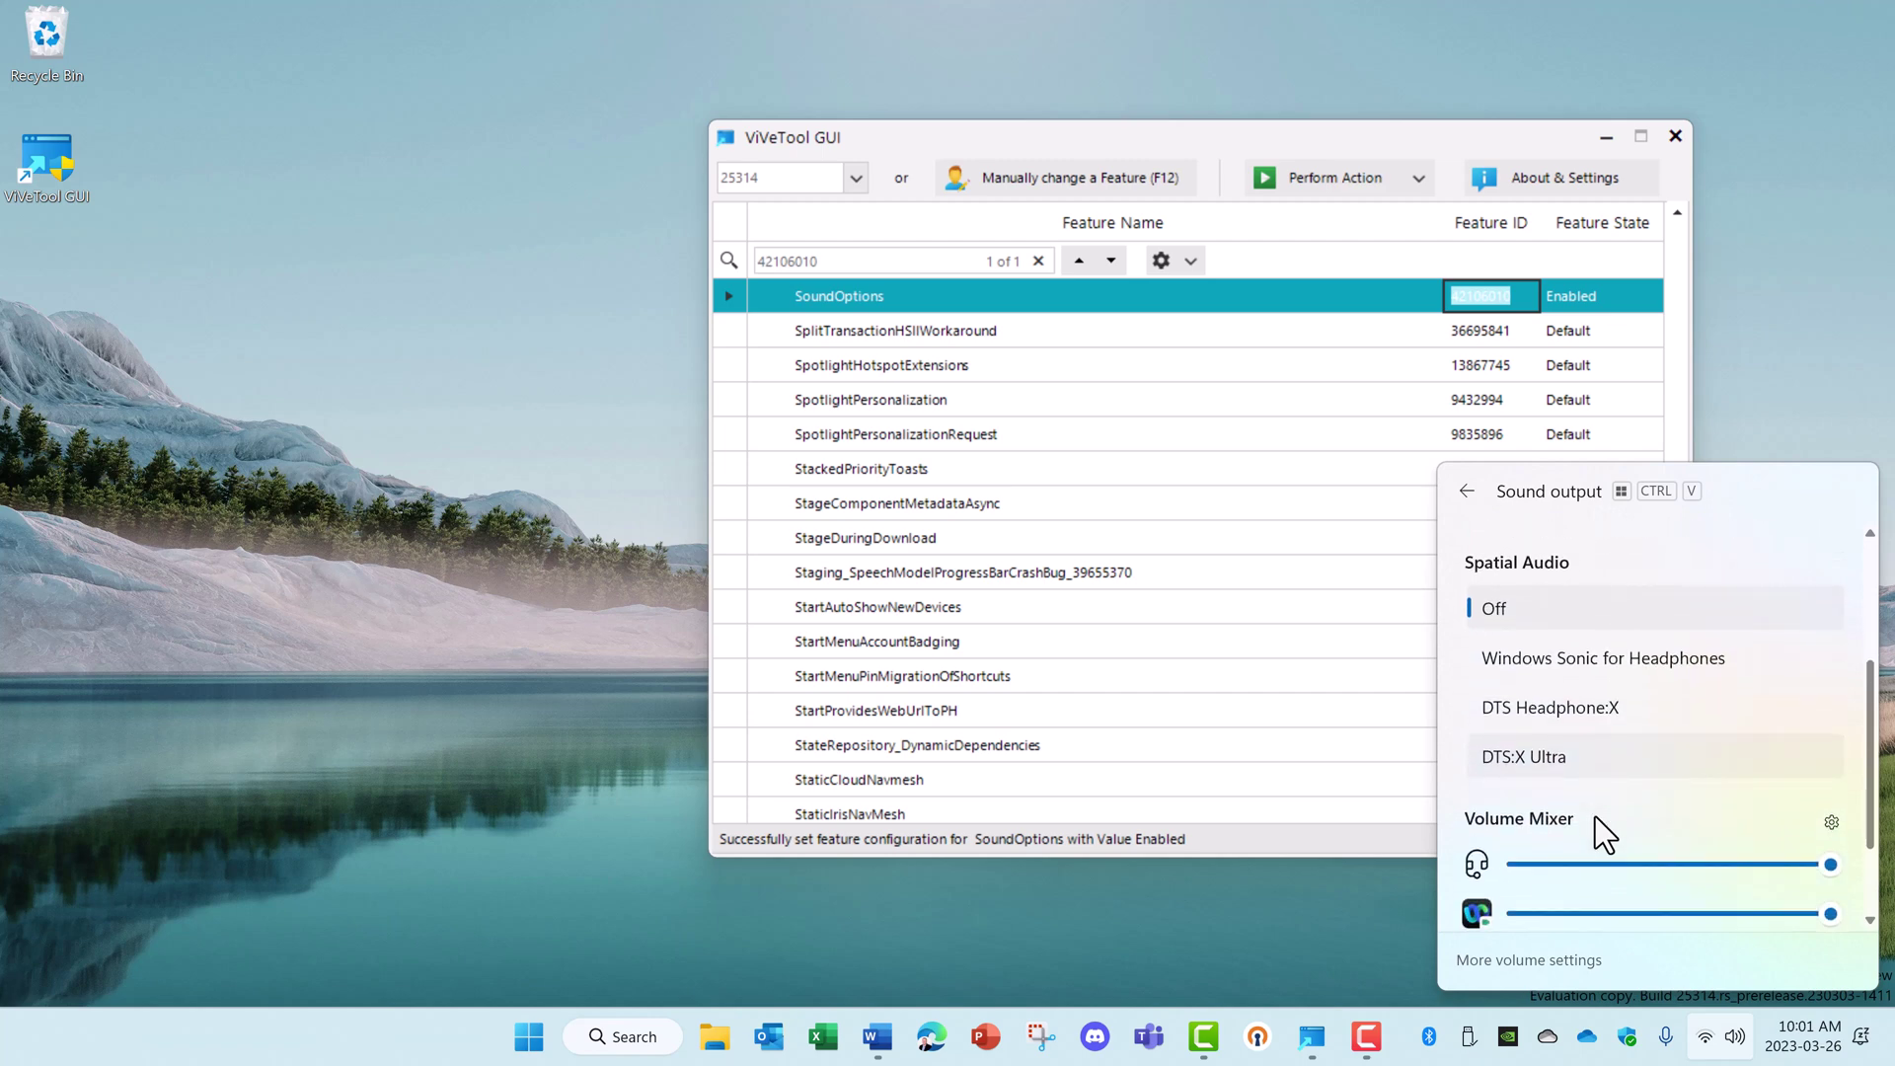
scroll(1572, 839, "down", 2)
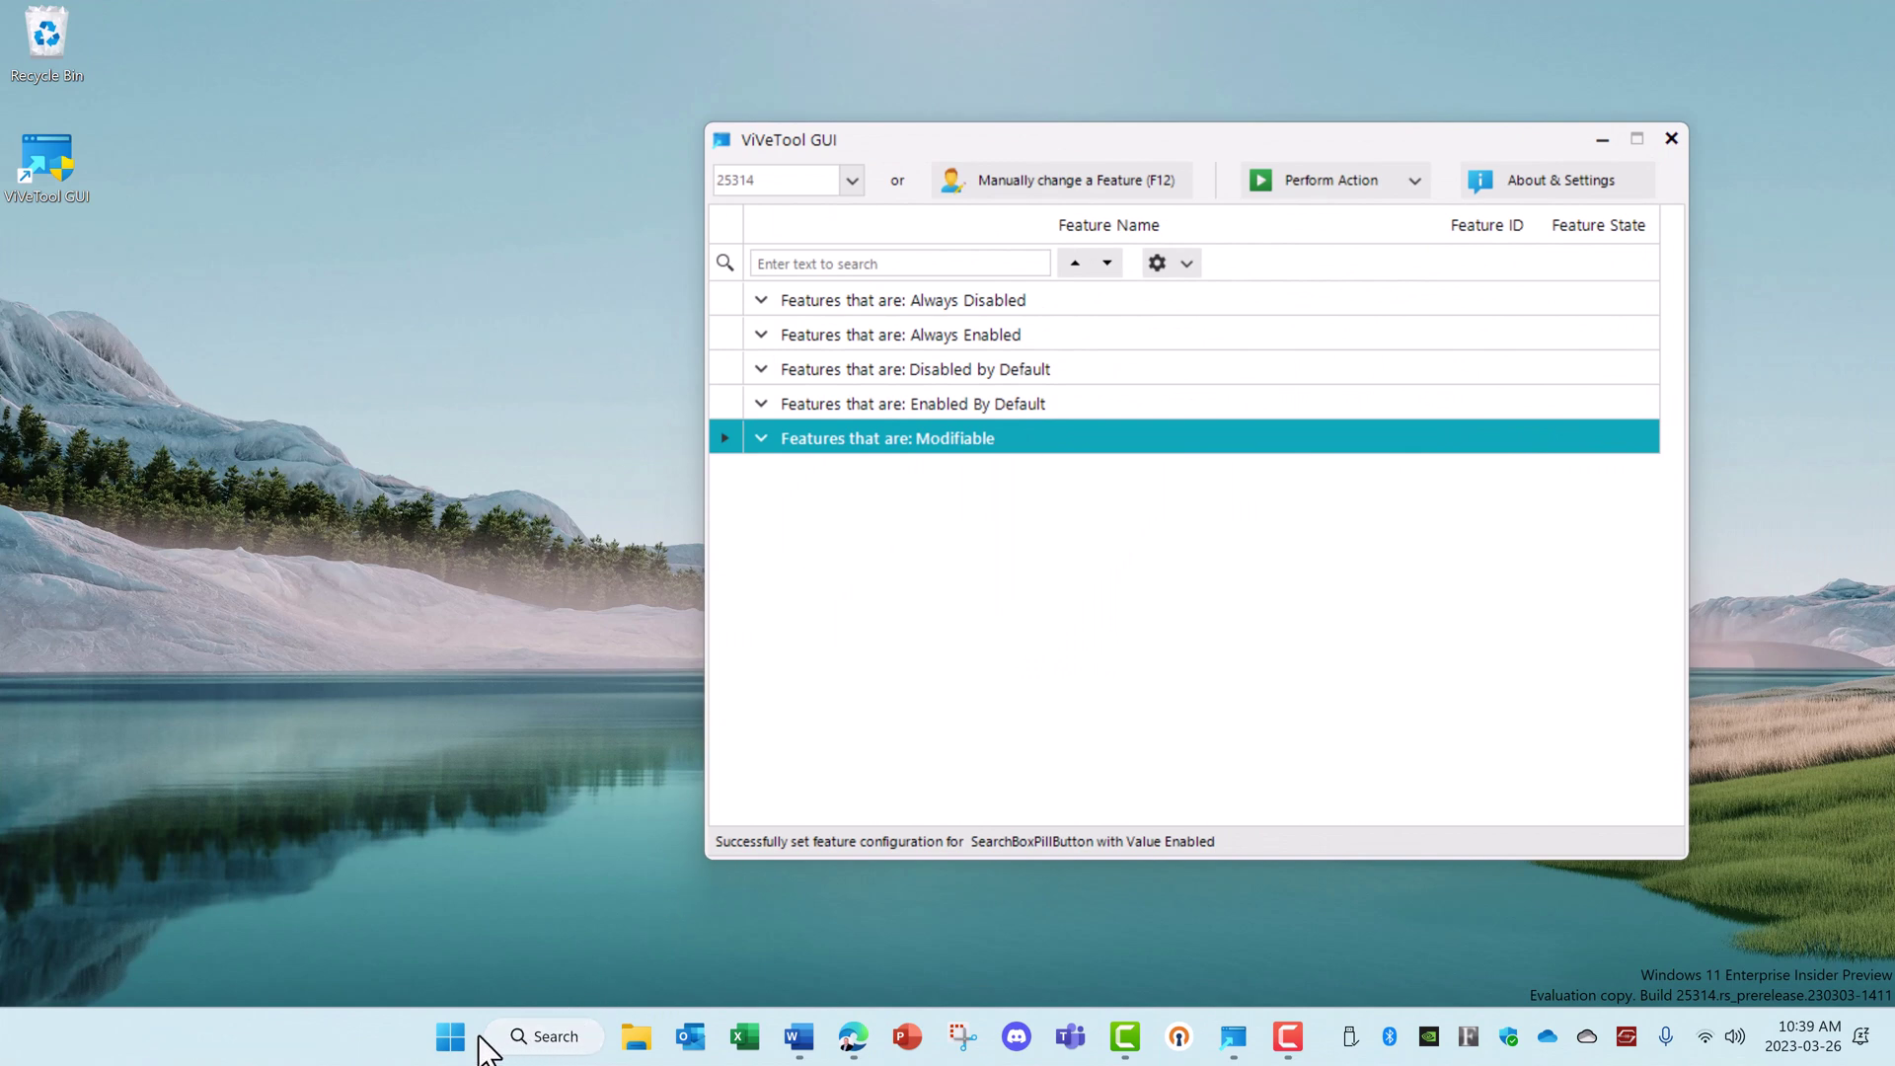
right_click(366, 1041)
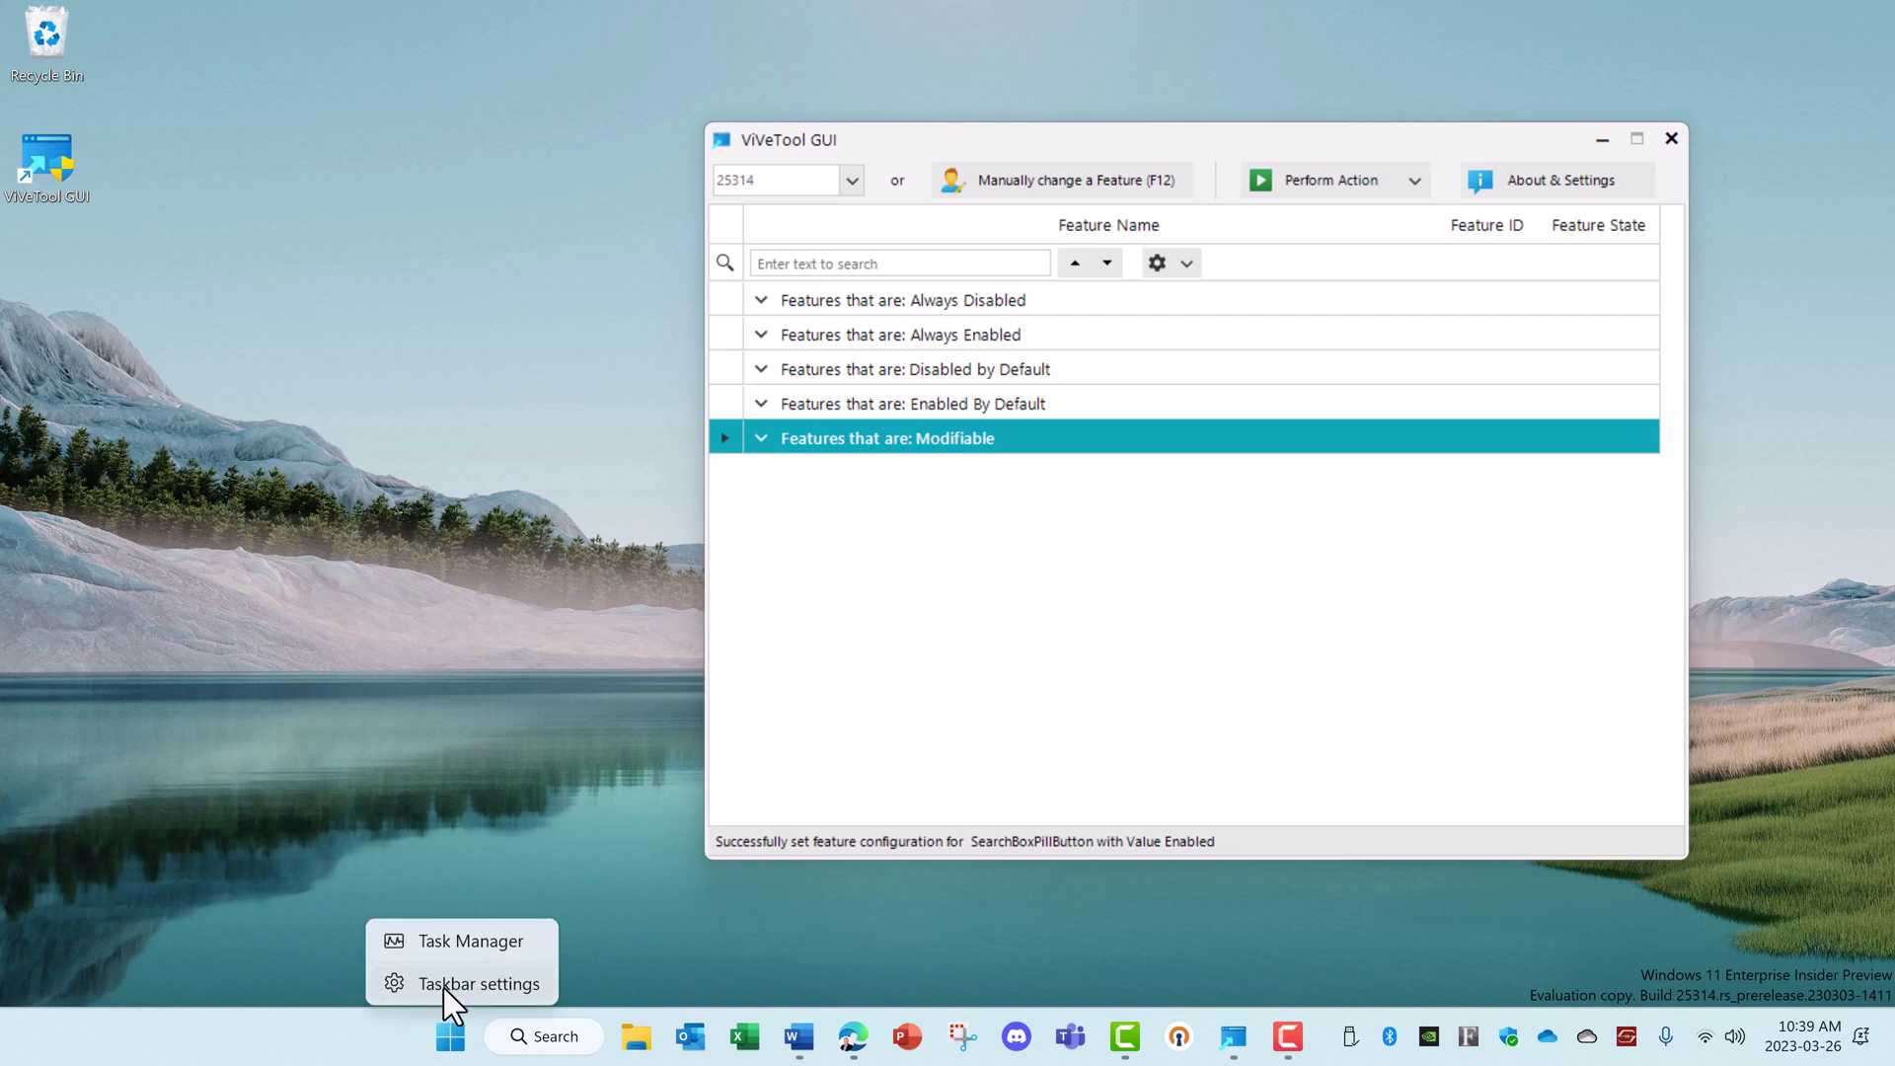
left_click(444, 985)
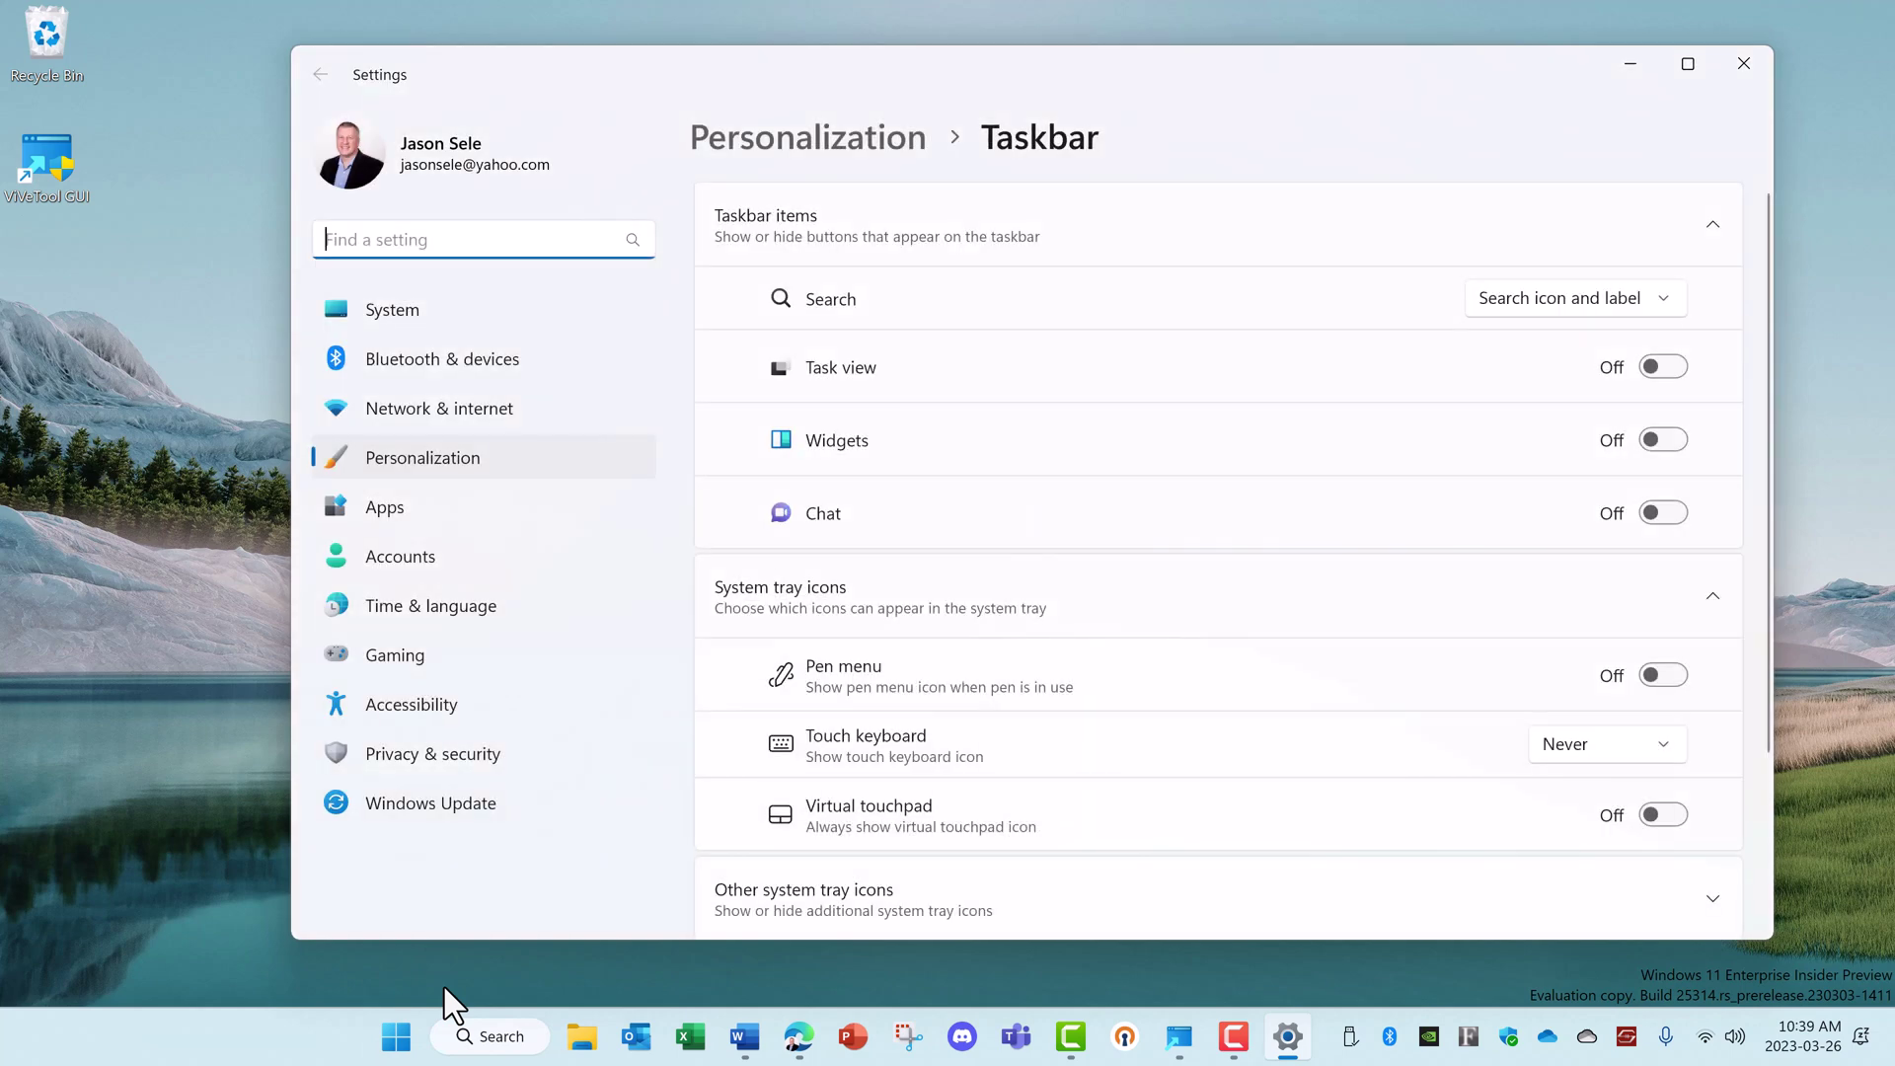
left_click(1655, 299)
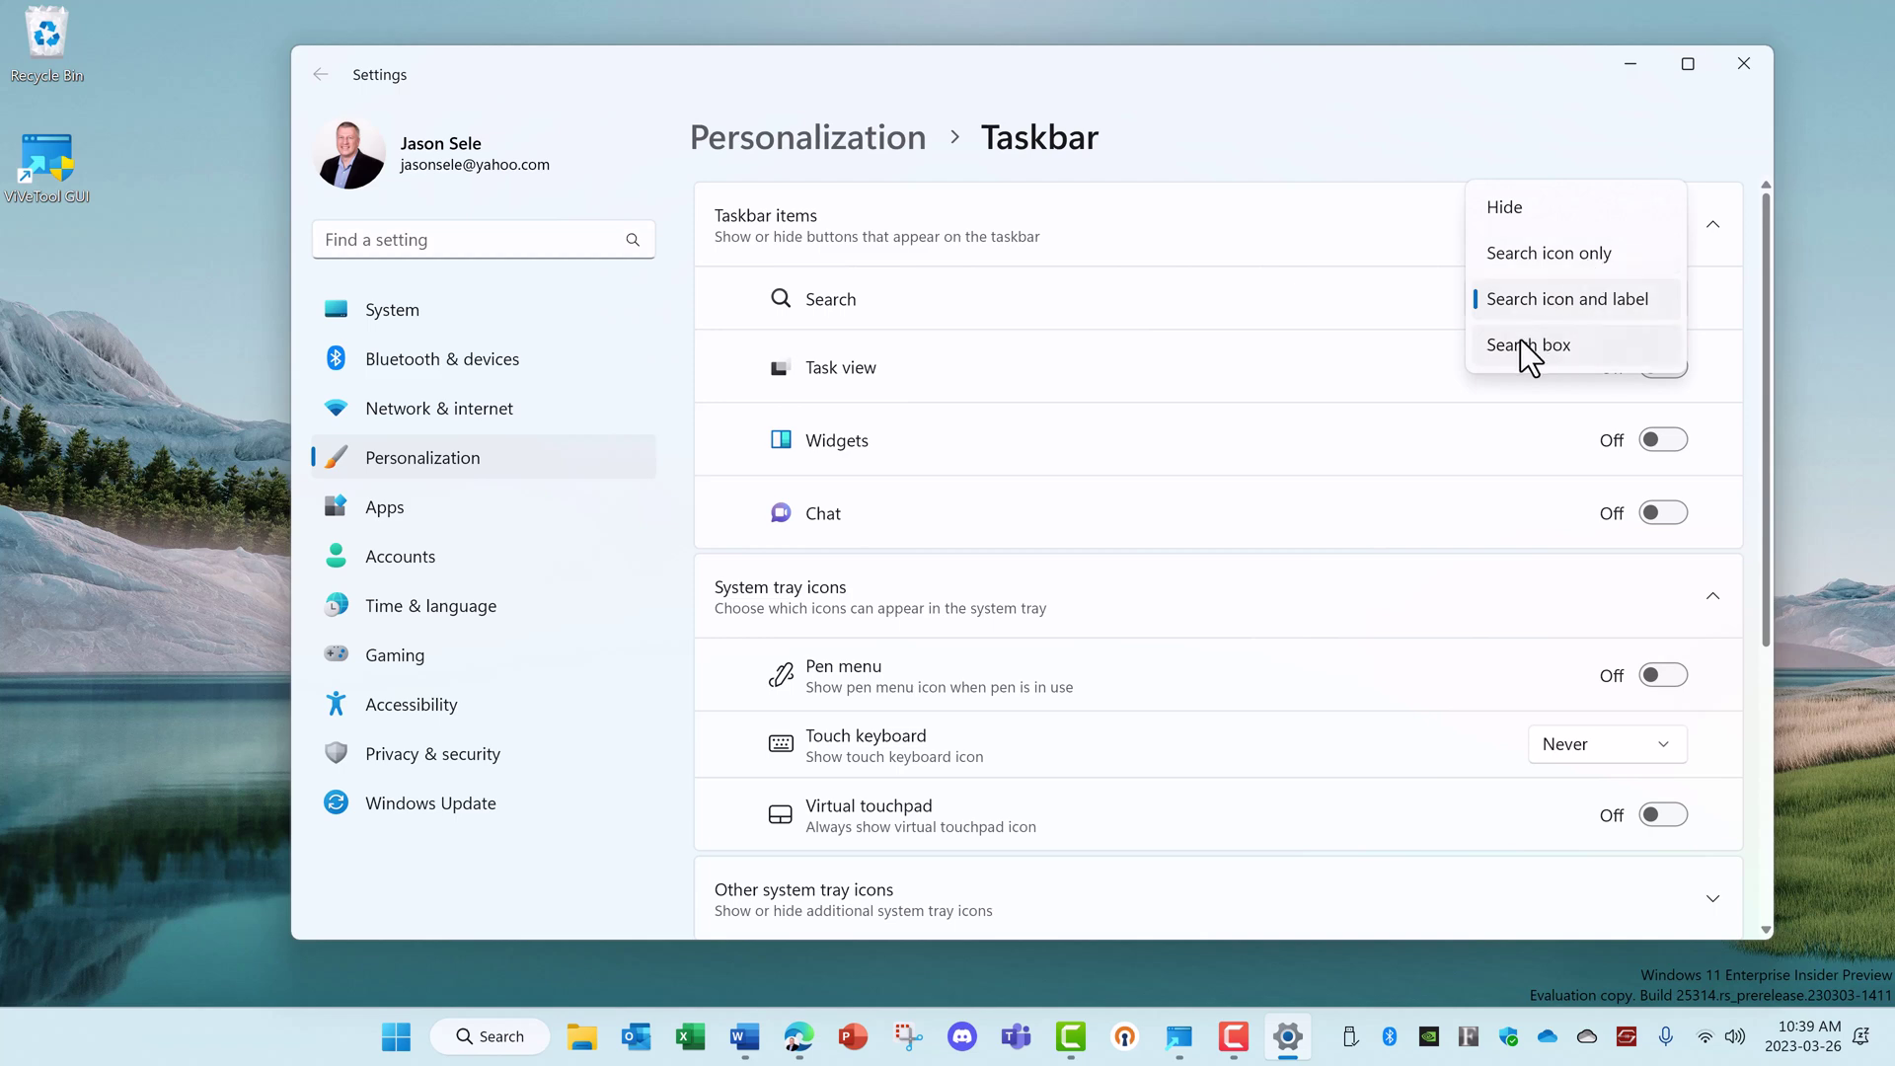
left_click(1742, 63)
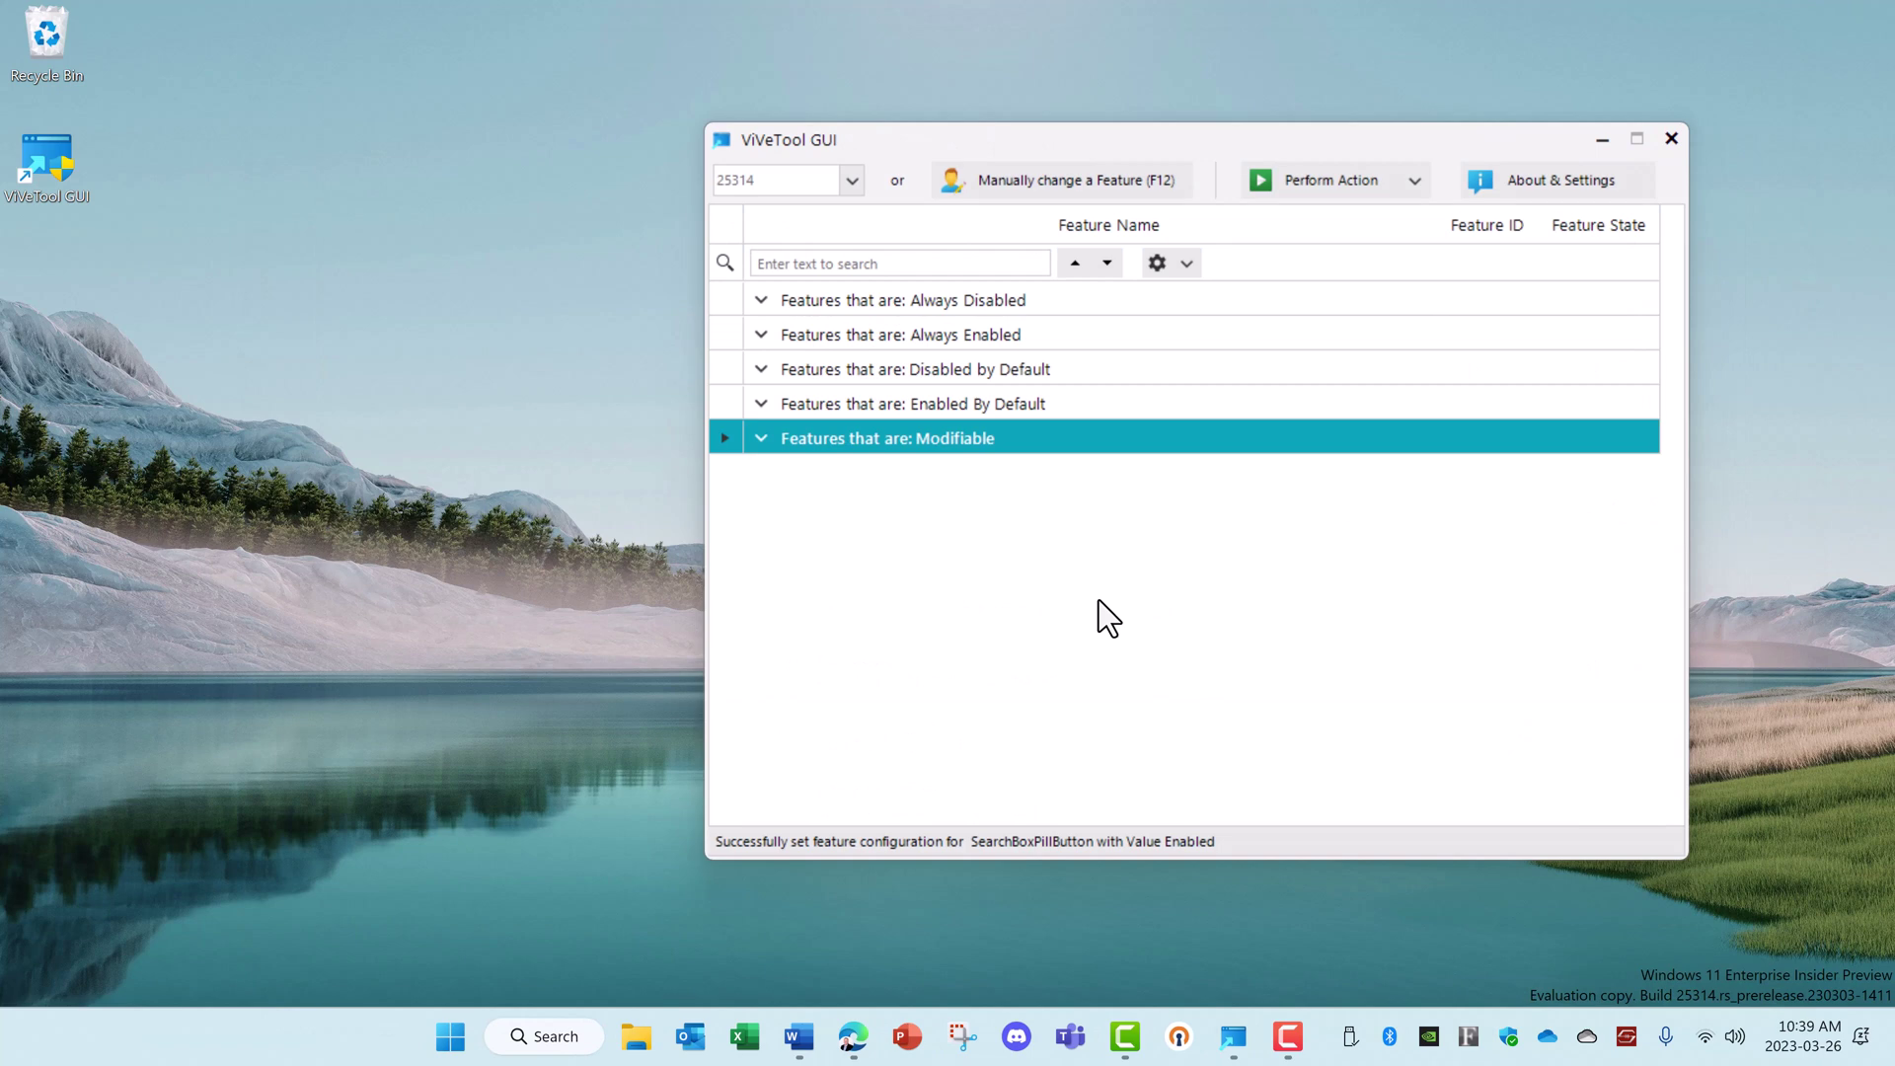
Step: Search for ID 39263329 and deactivate SearchBoxPillButton, then close the success message
left_click(908, 262)
type("39263329")
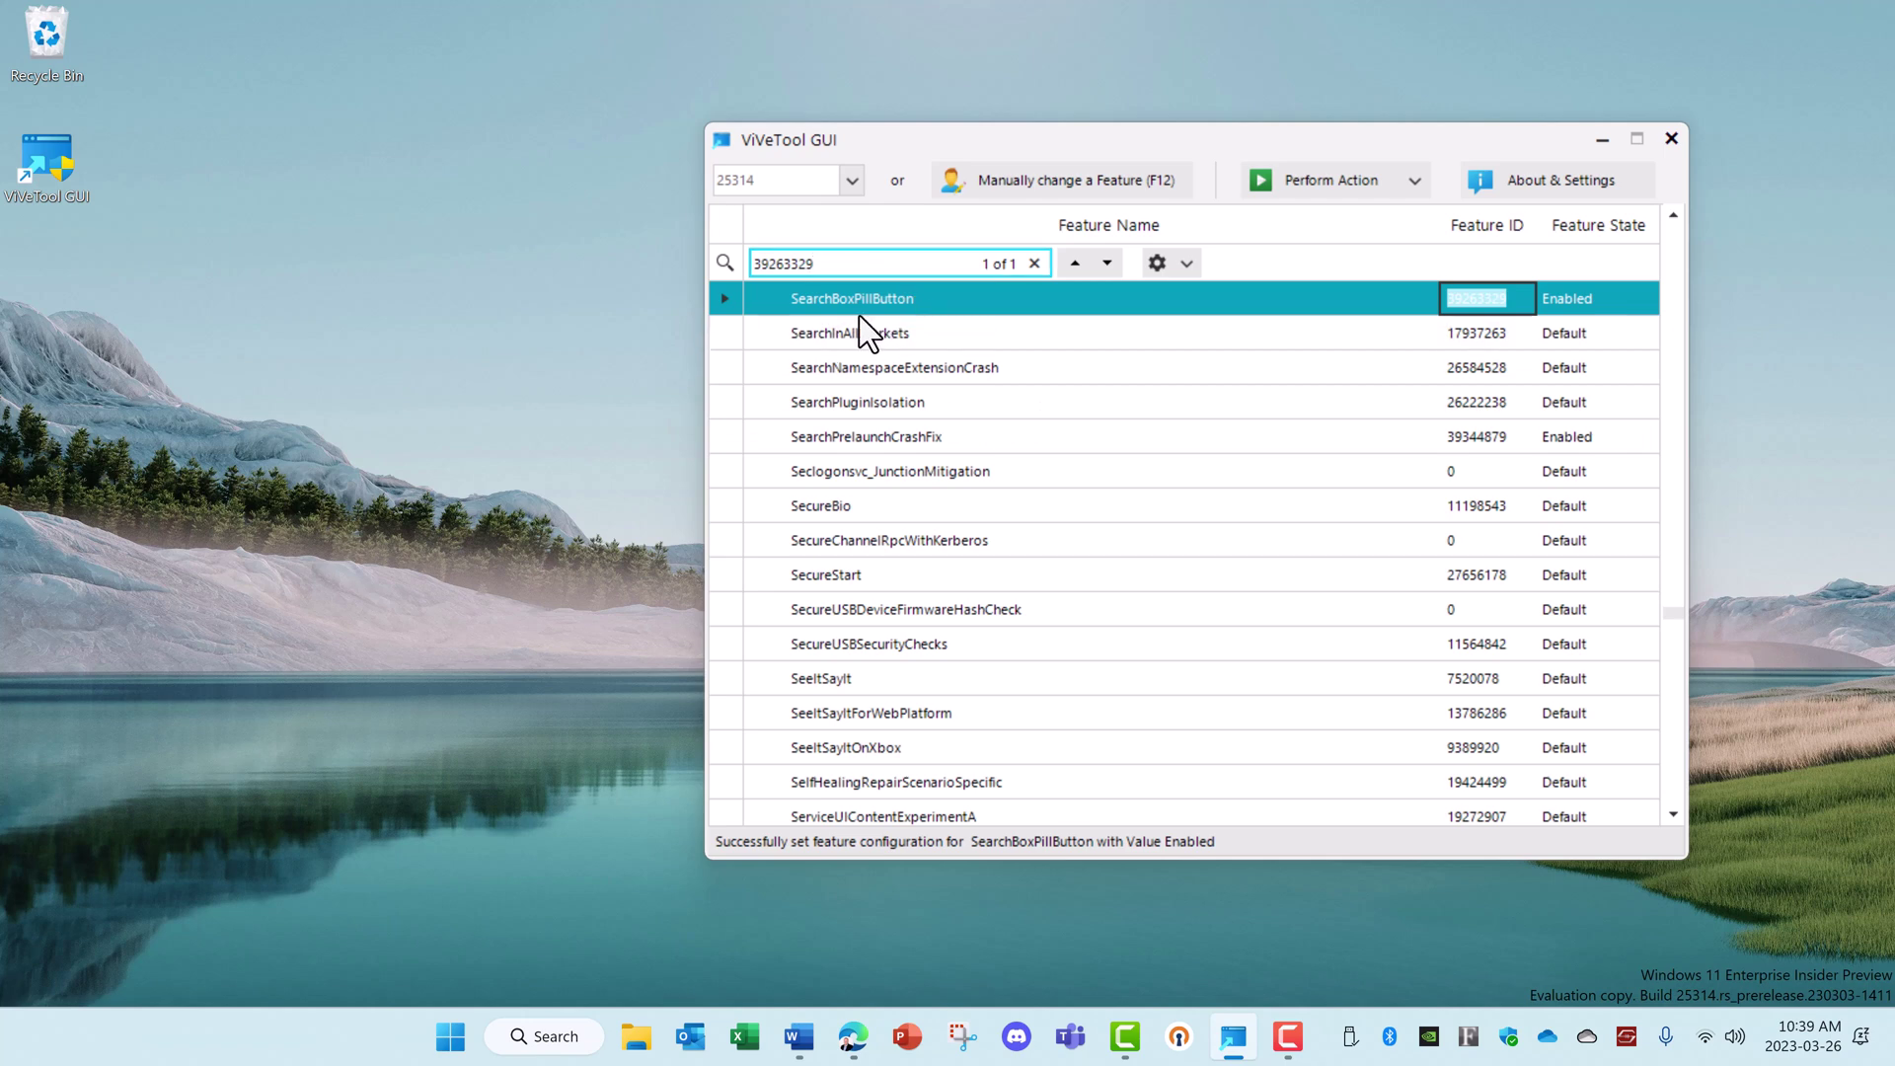
left_click(1371, 298)
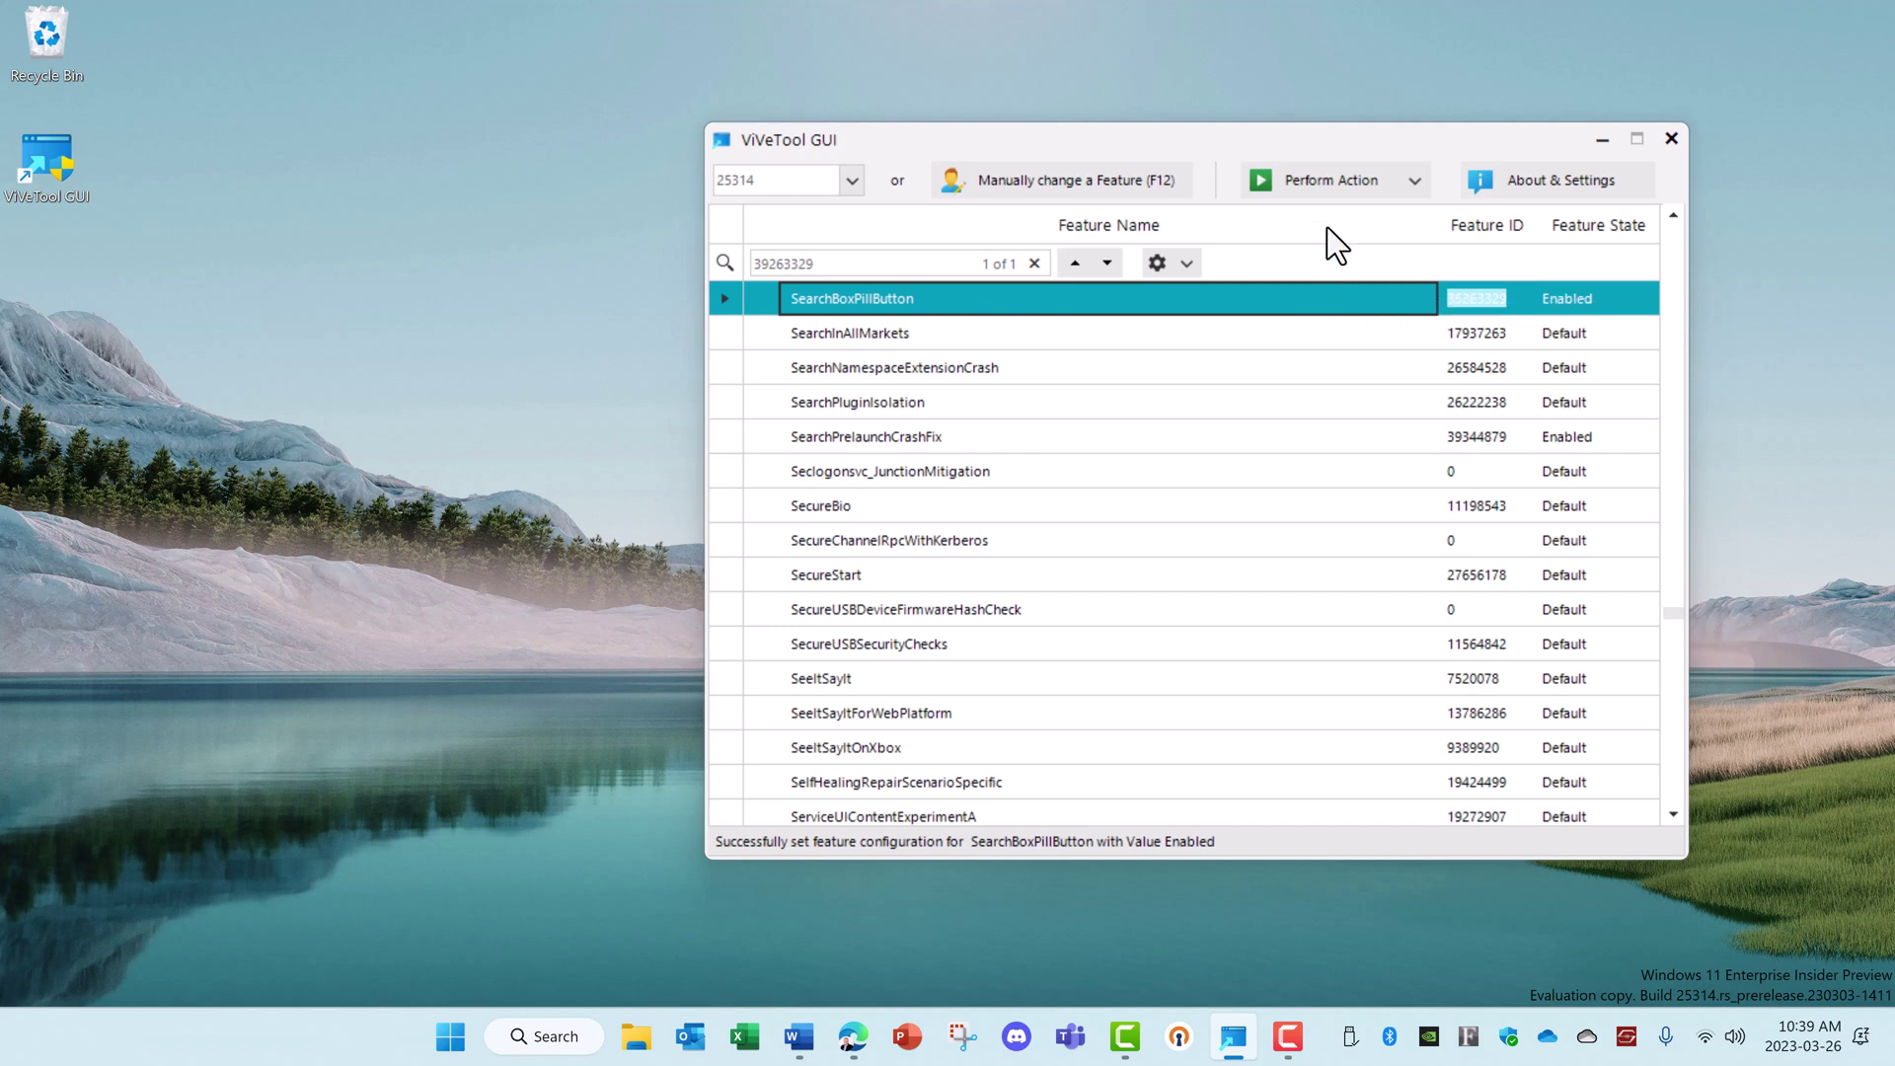
left_click(1411, 181)
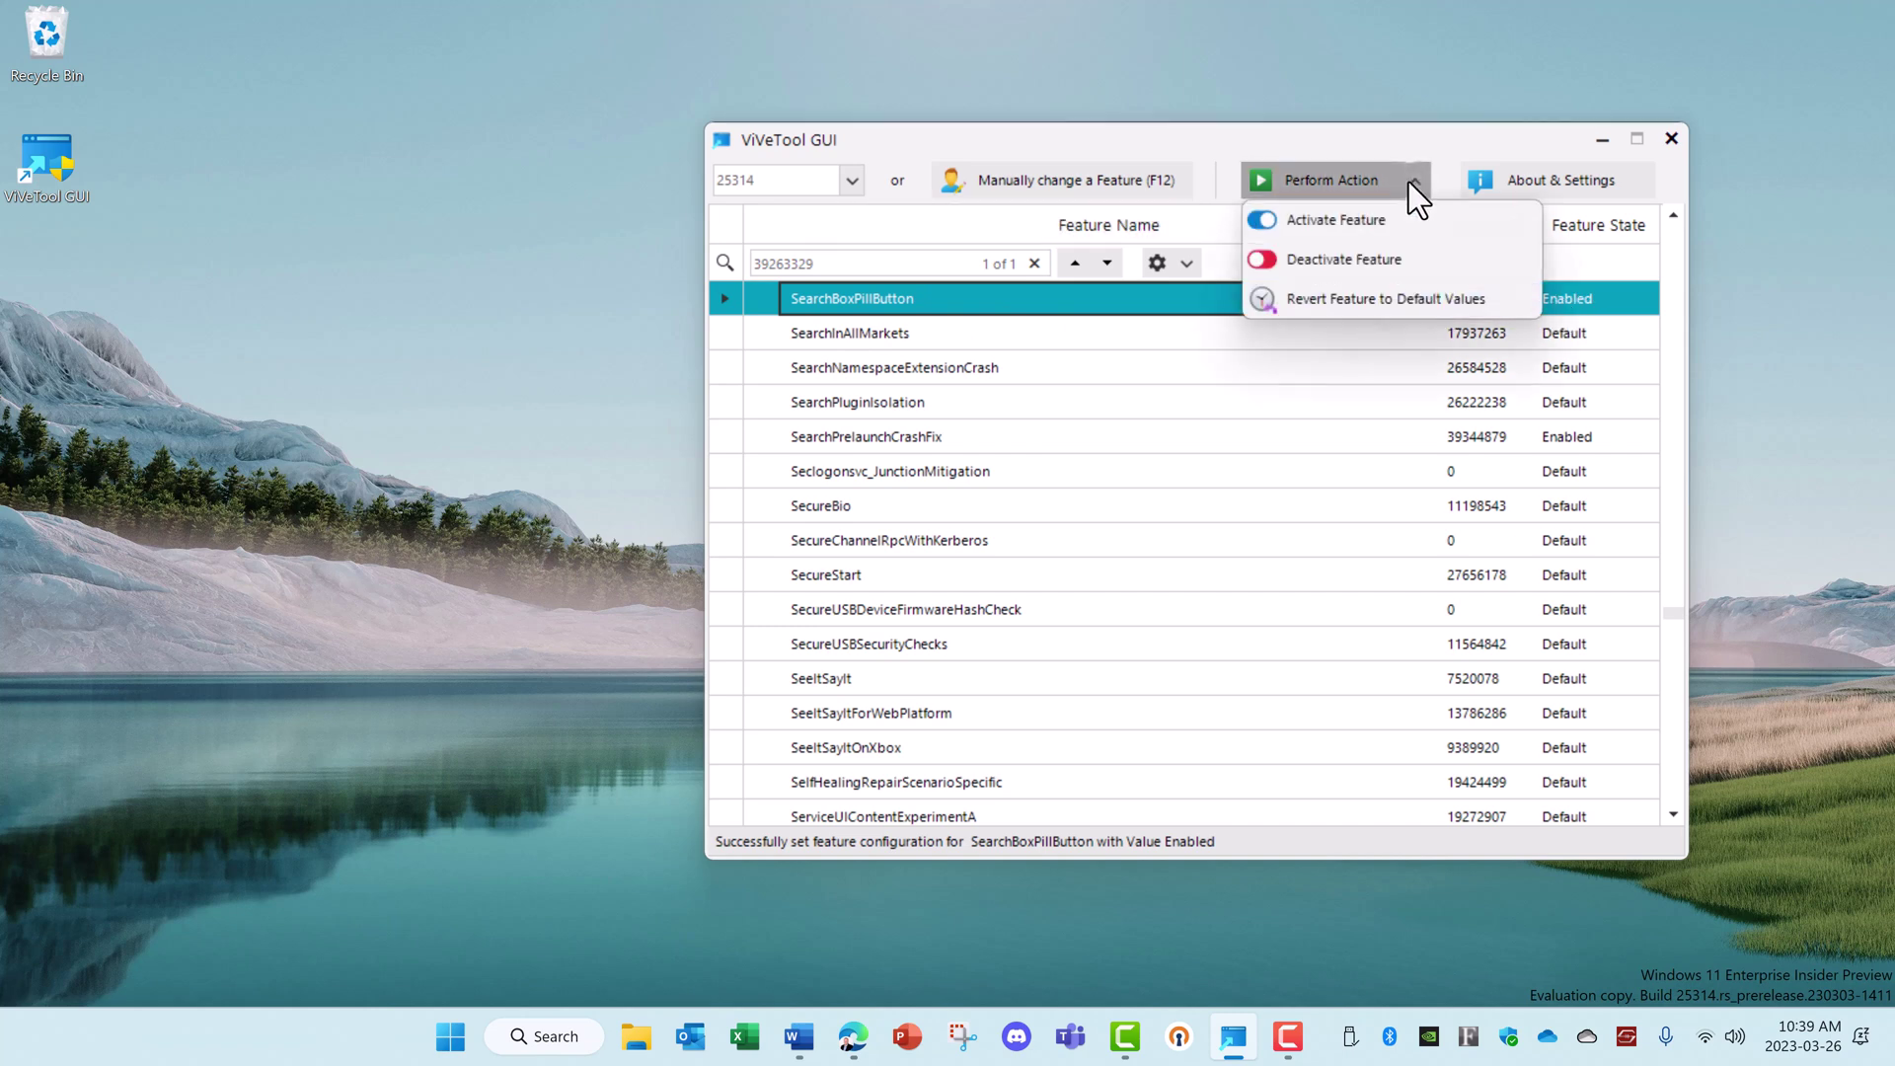
left_click(1330, 258)
left_click(1383, 537)
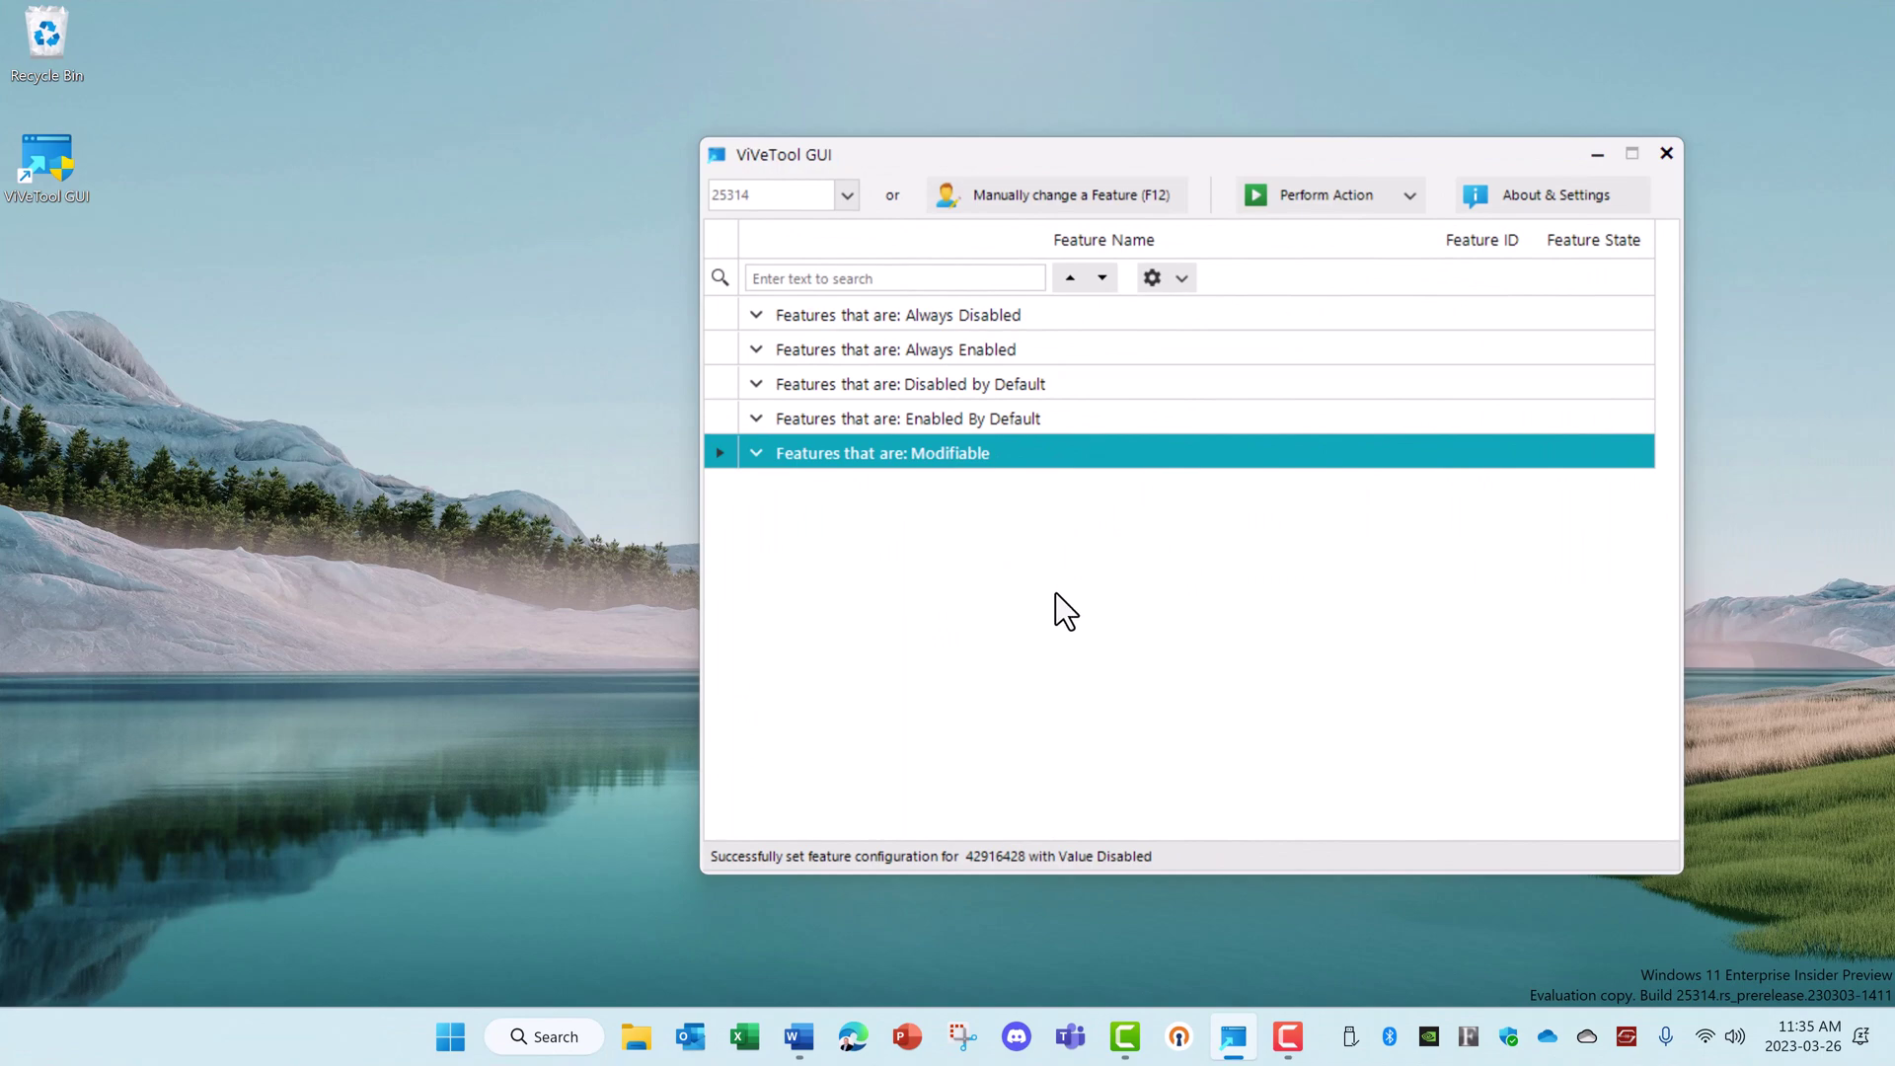
Step: Check the Start menu layout, then search ViVeTool for feature ID 42916428
left_click(450, 1036)
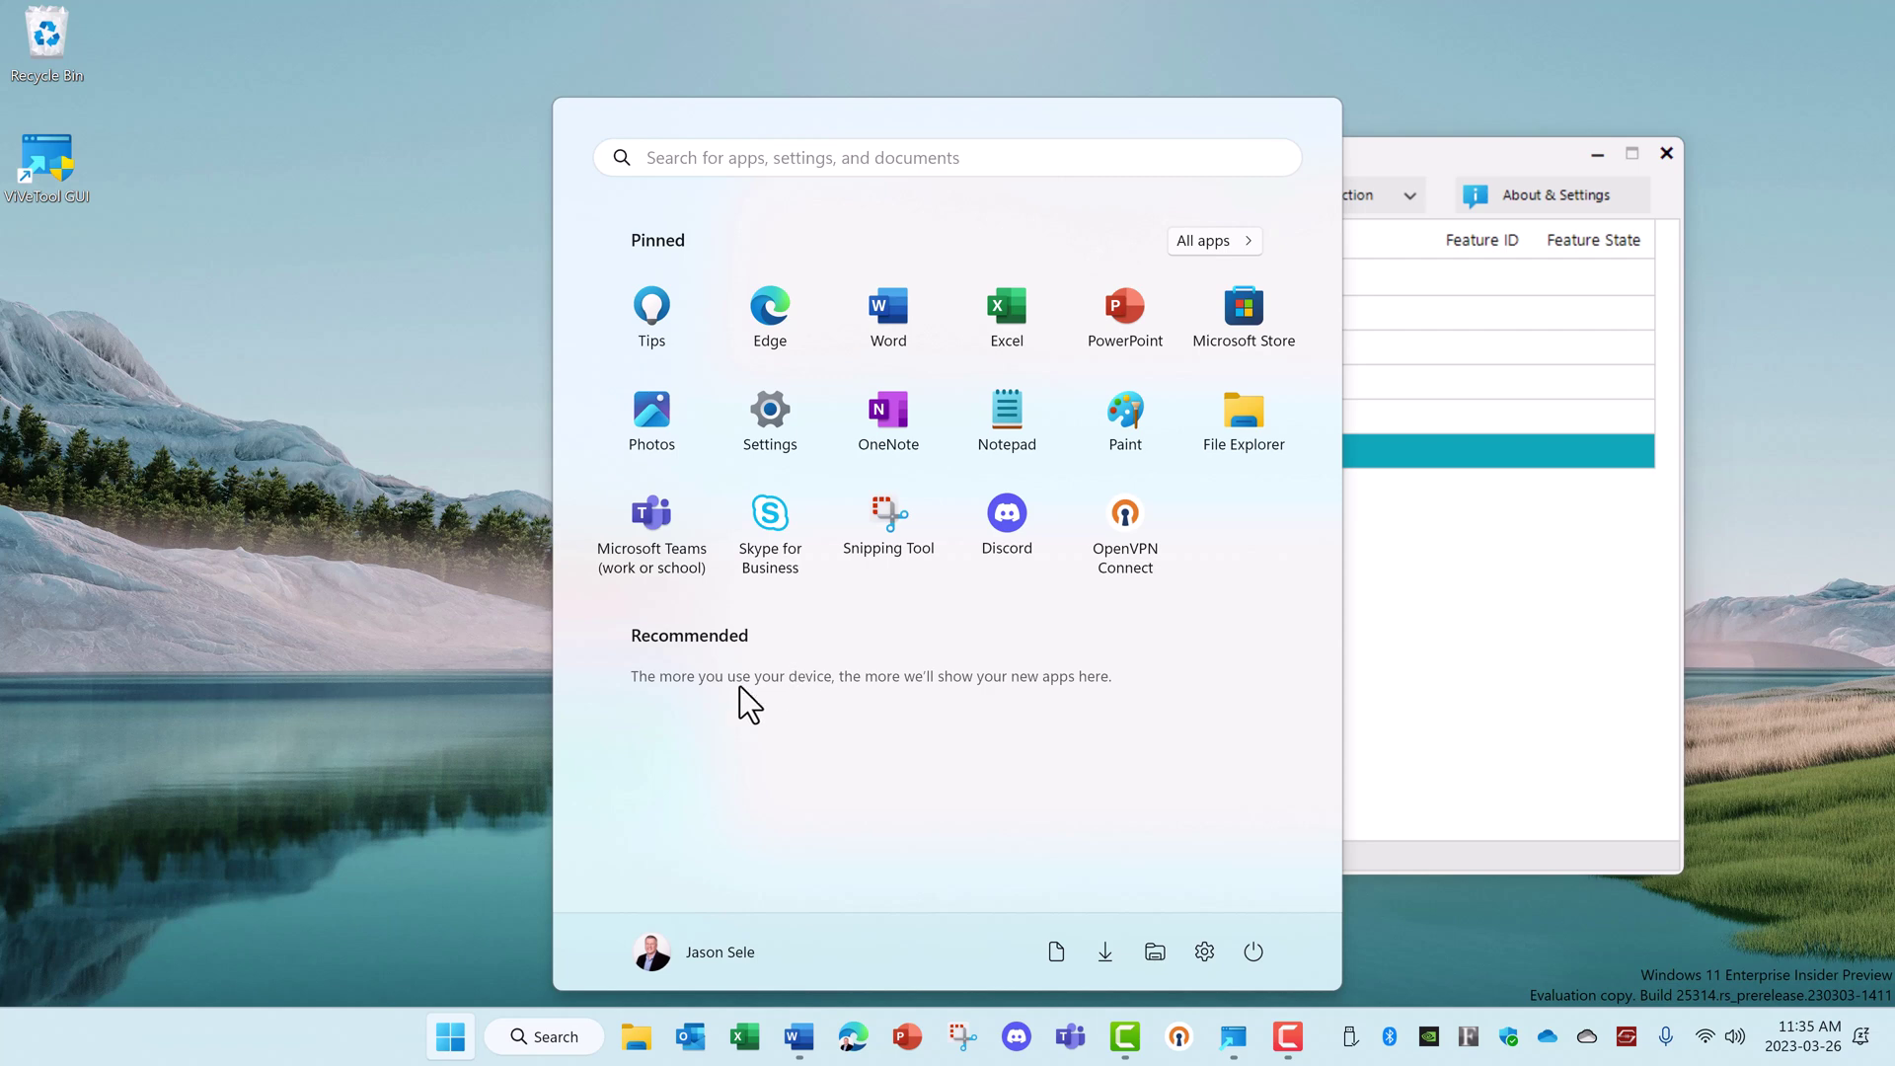
left_click(1428, 639)
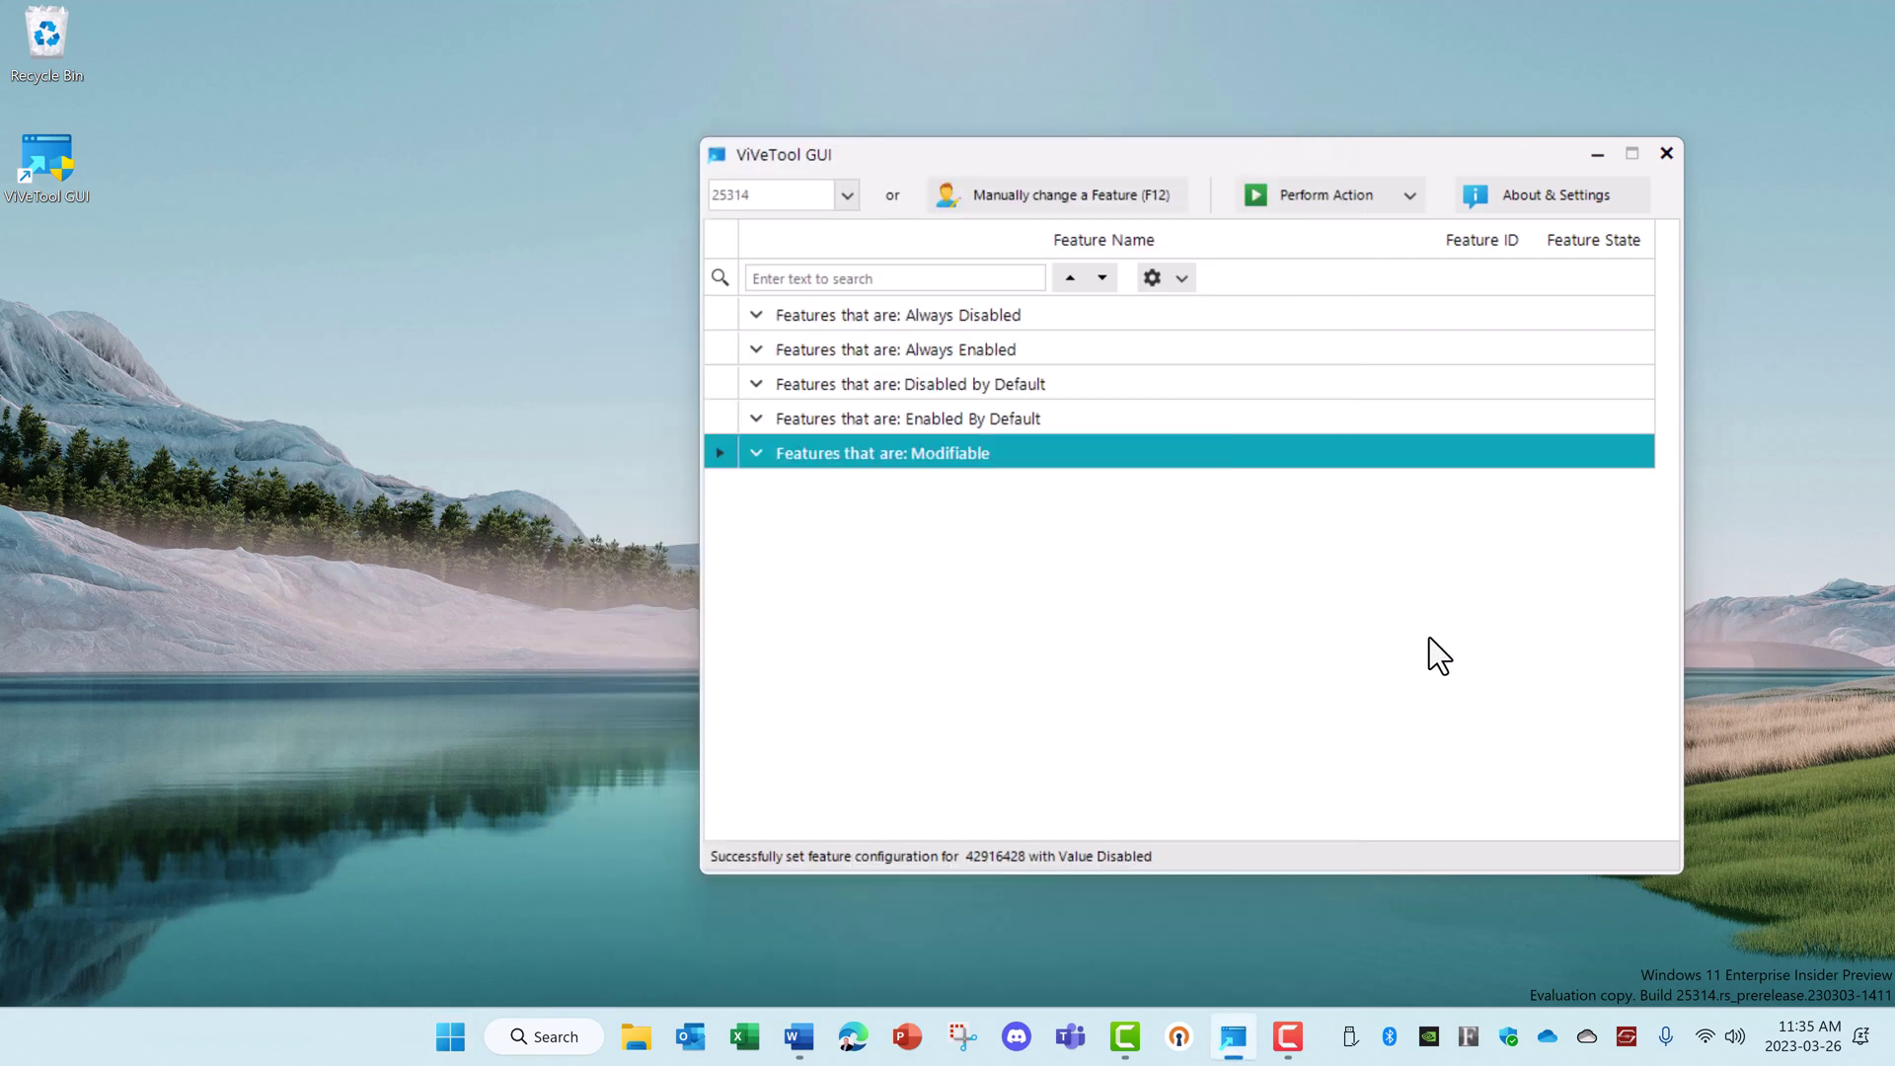
left_click(900, 279)
type("42916428")
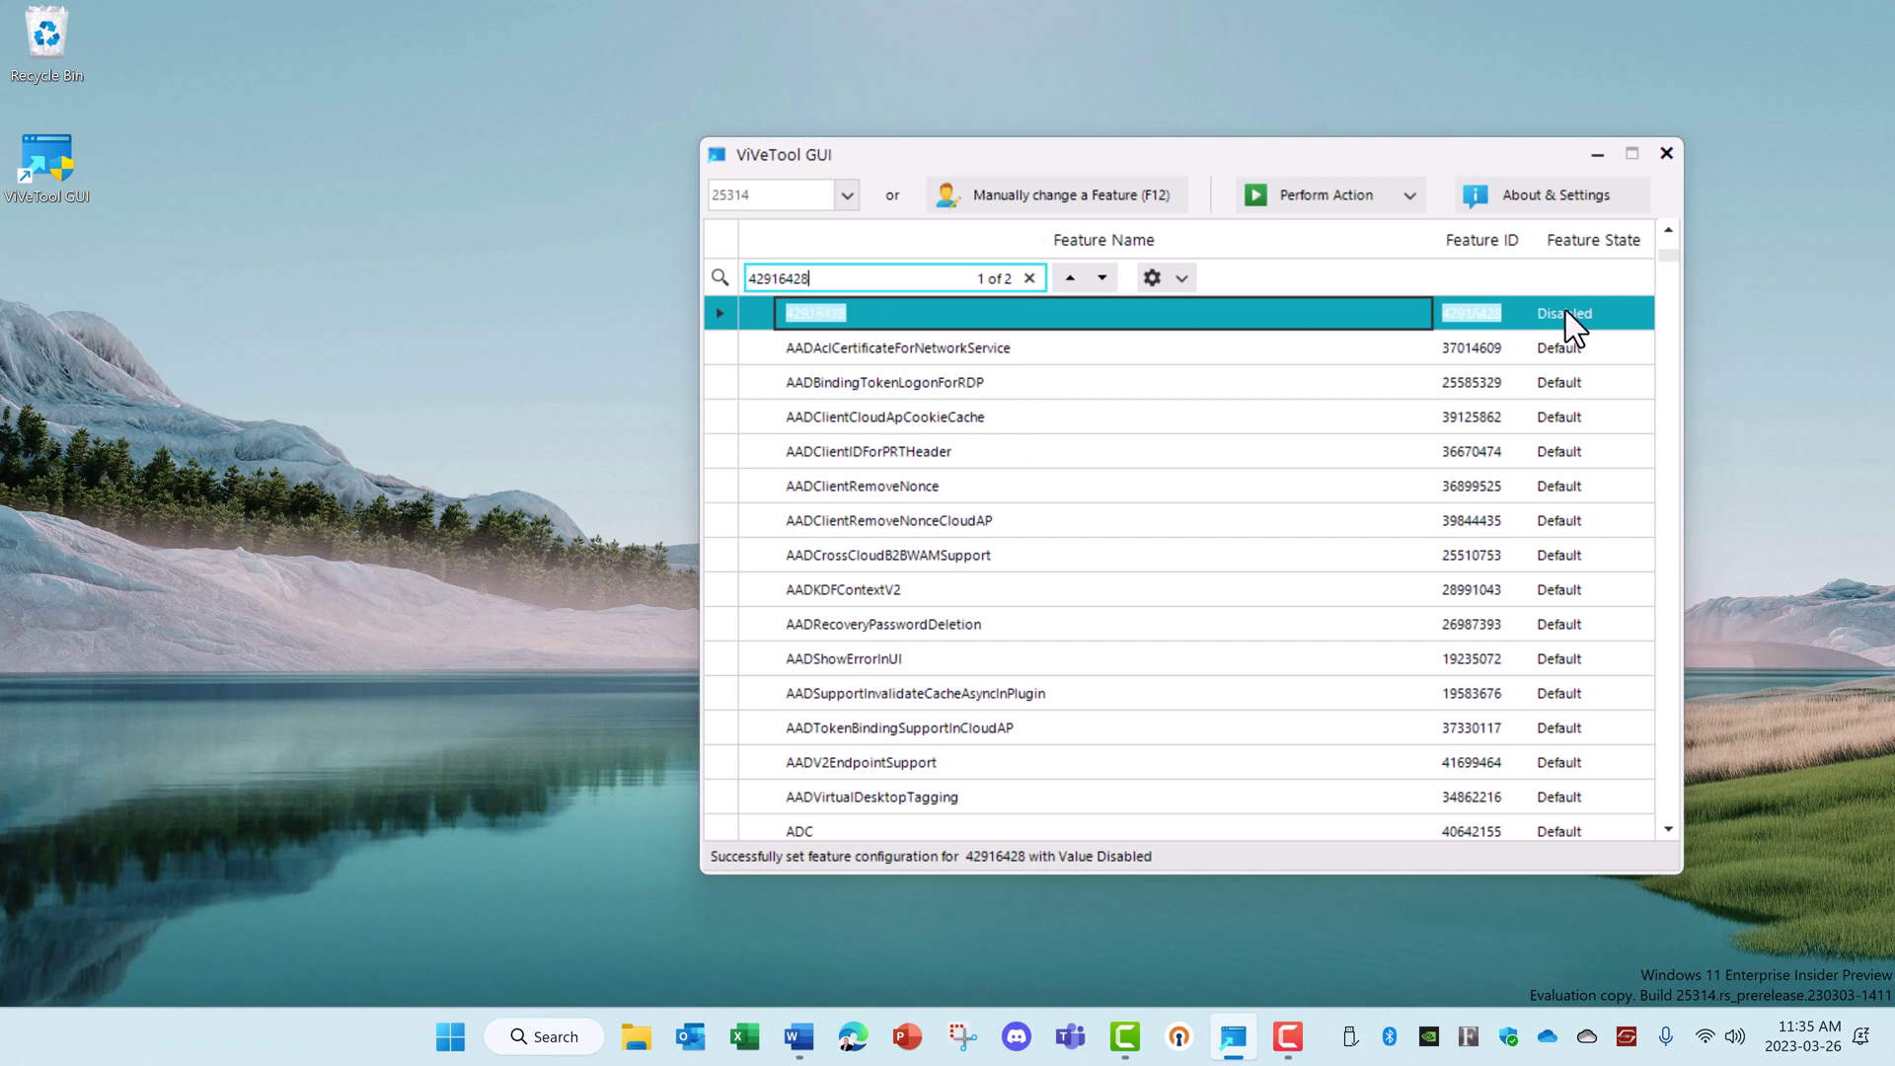
Step: Activate feature 42916428 and dismiss the success message
left_click(1406, 193)
left_click(1360, 242)
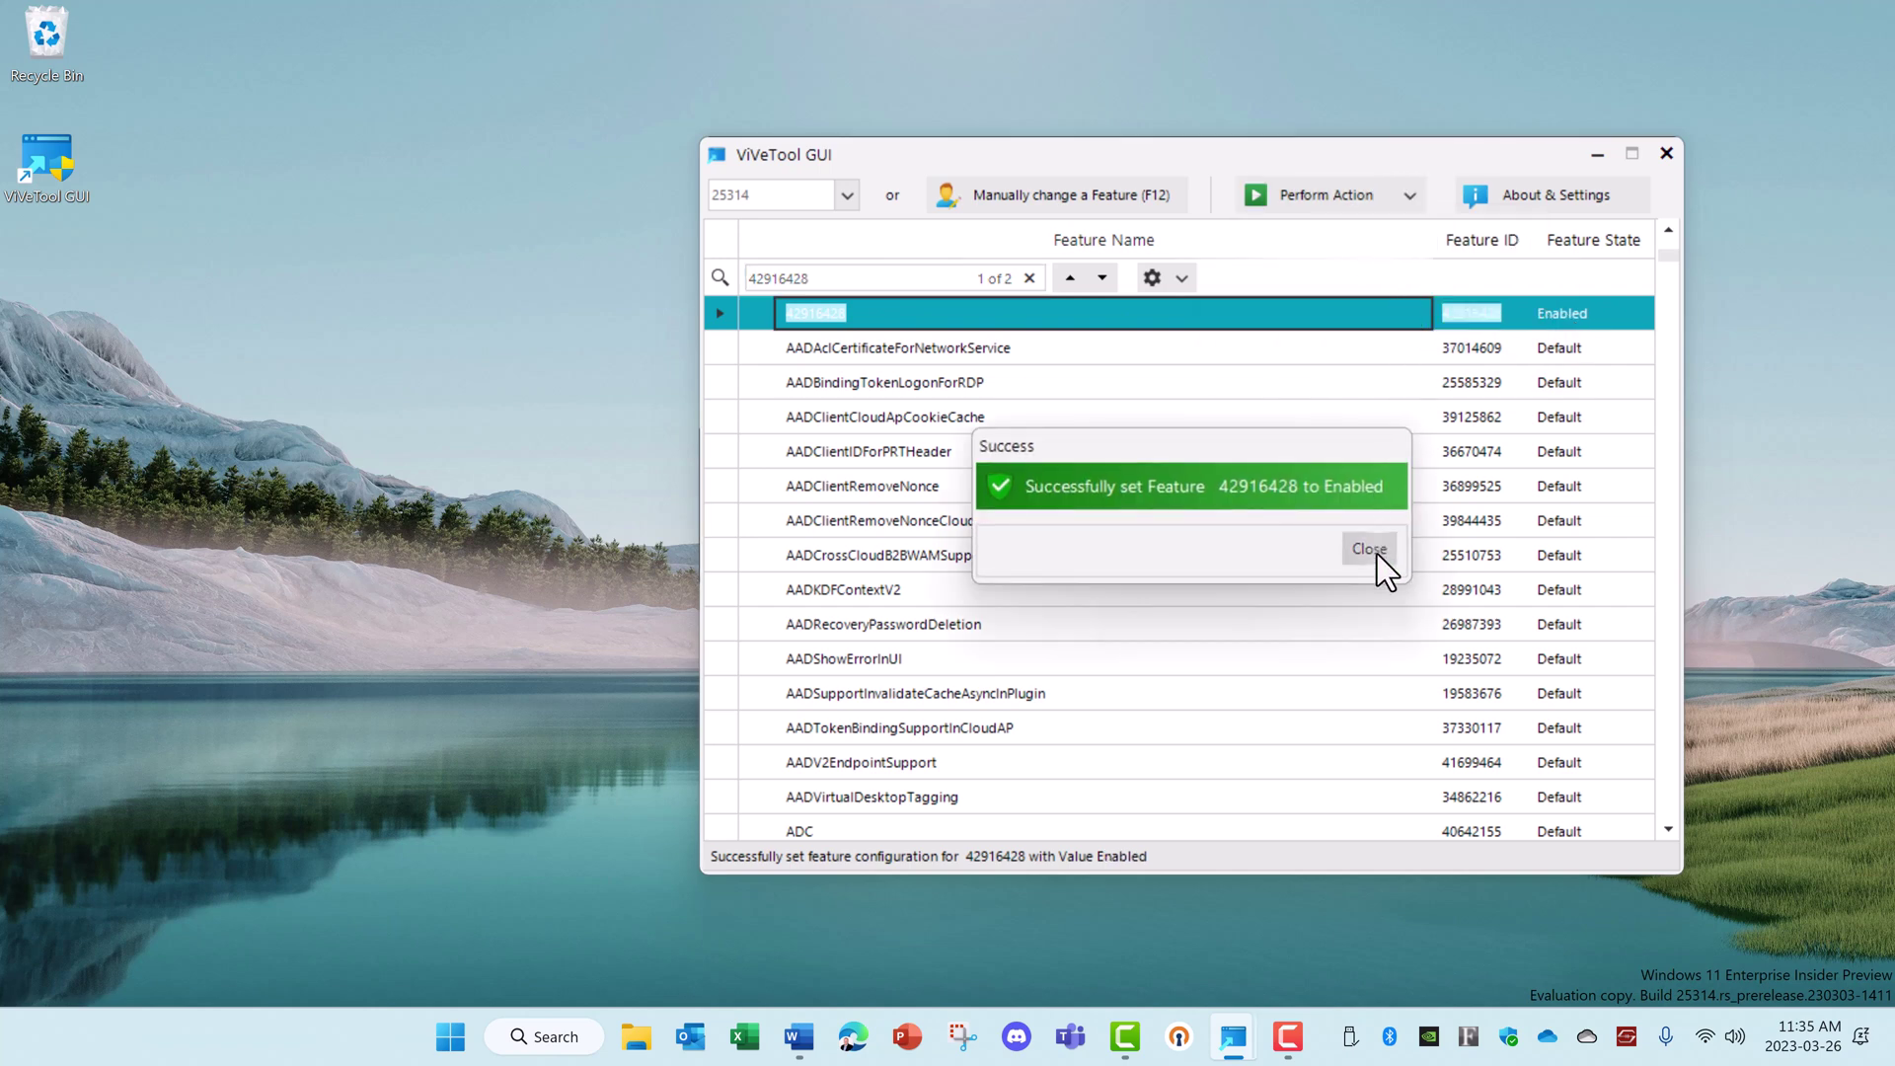
left_click(1369, 549)
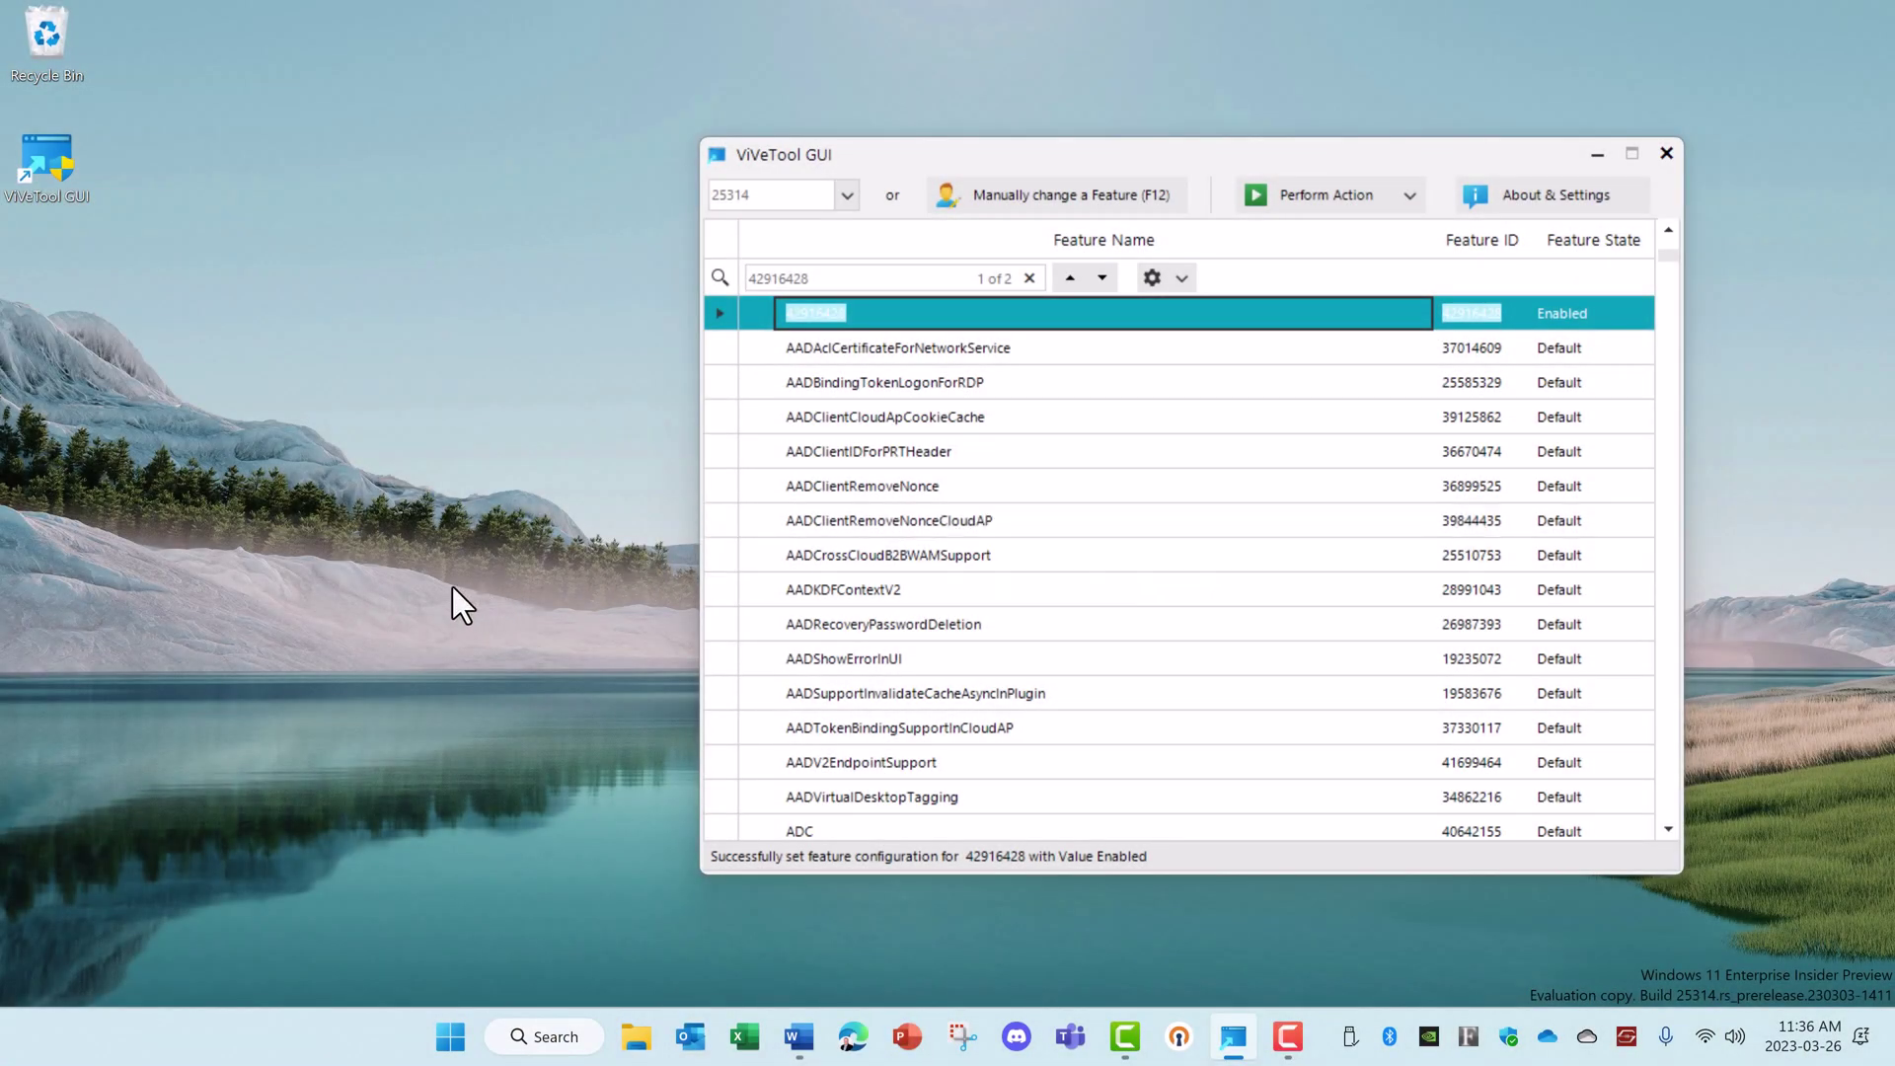
Step: Open Personalization from the desktop menu, go to the Start page, and scroll through its toggles
right_click(450, 588)
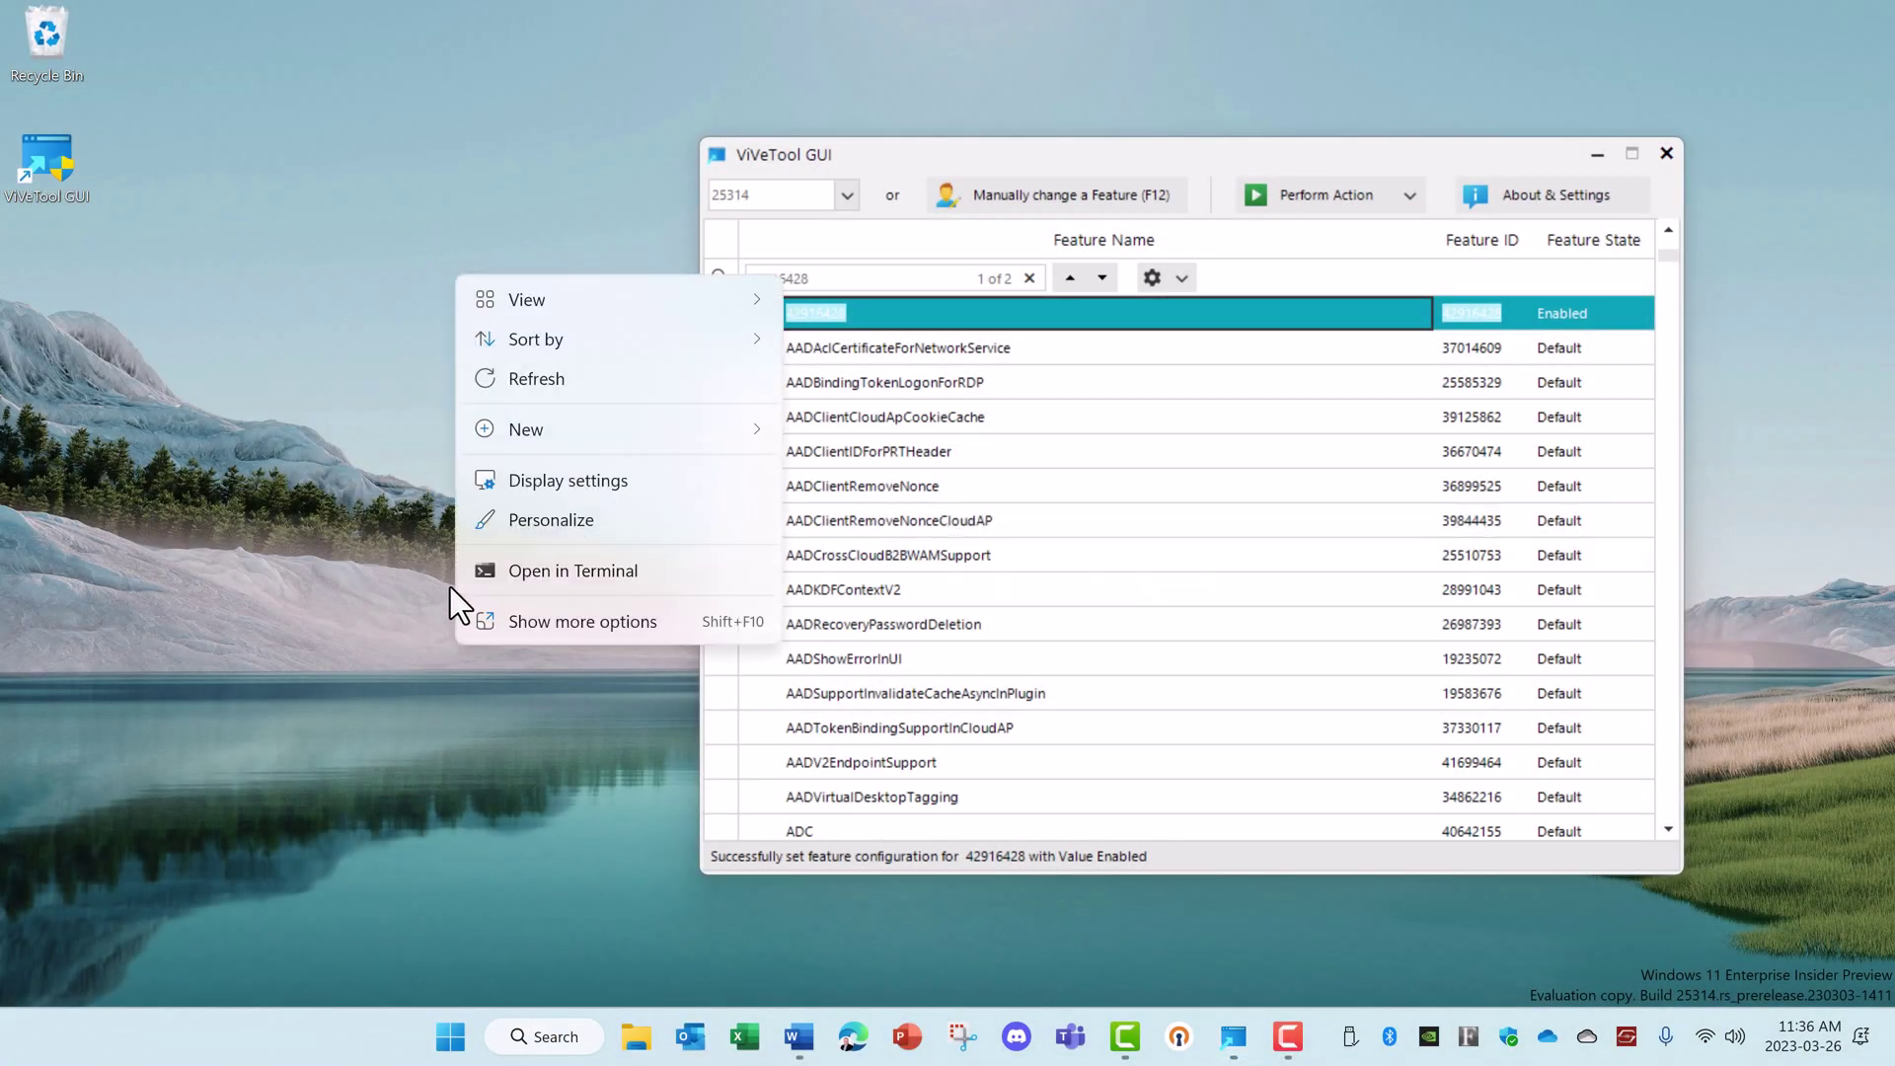
left_click(549, 513)
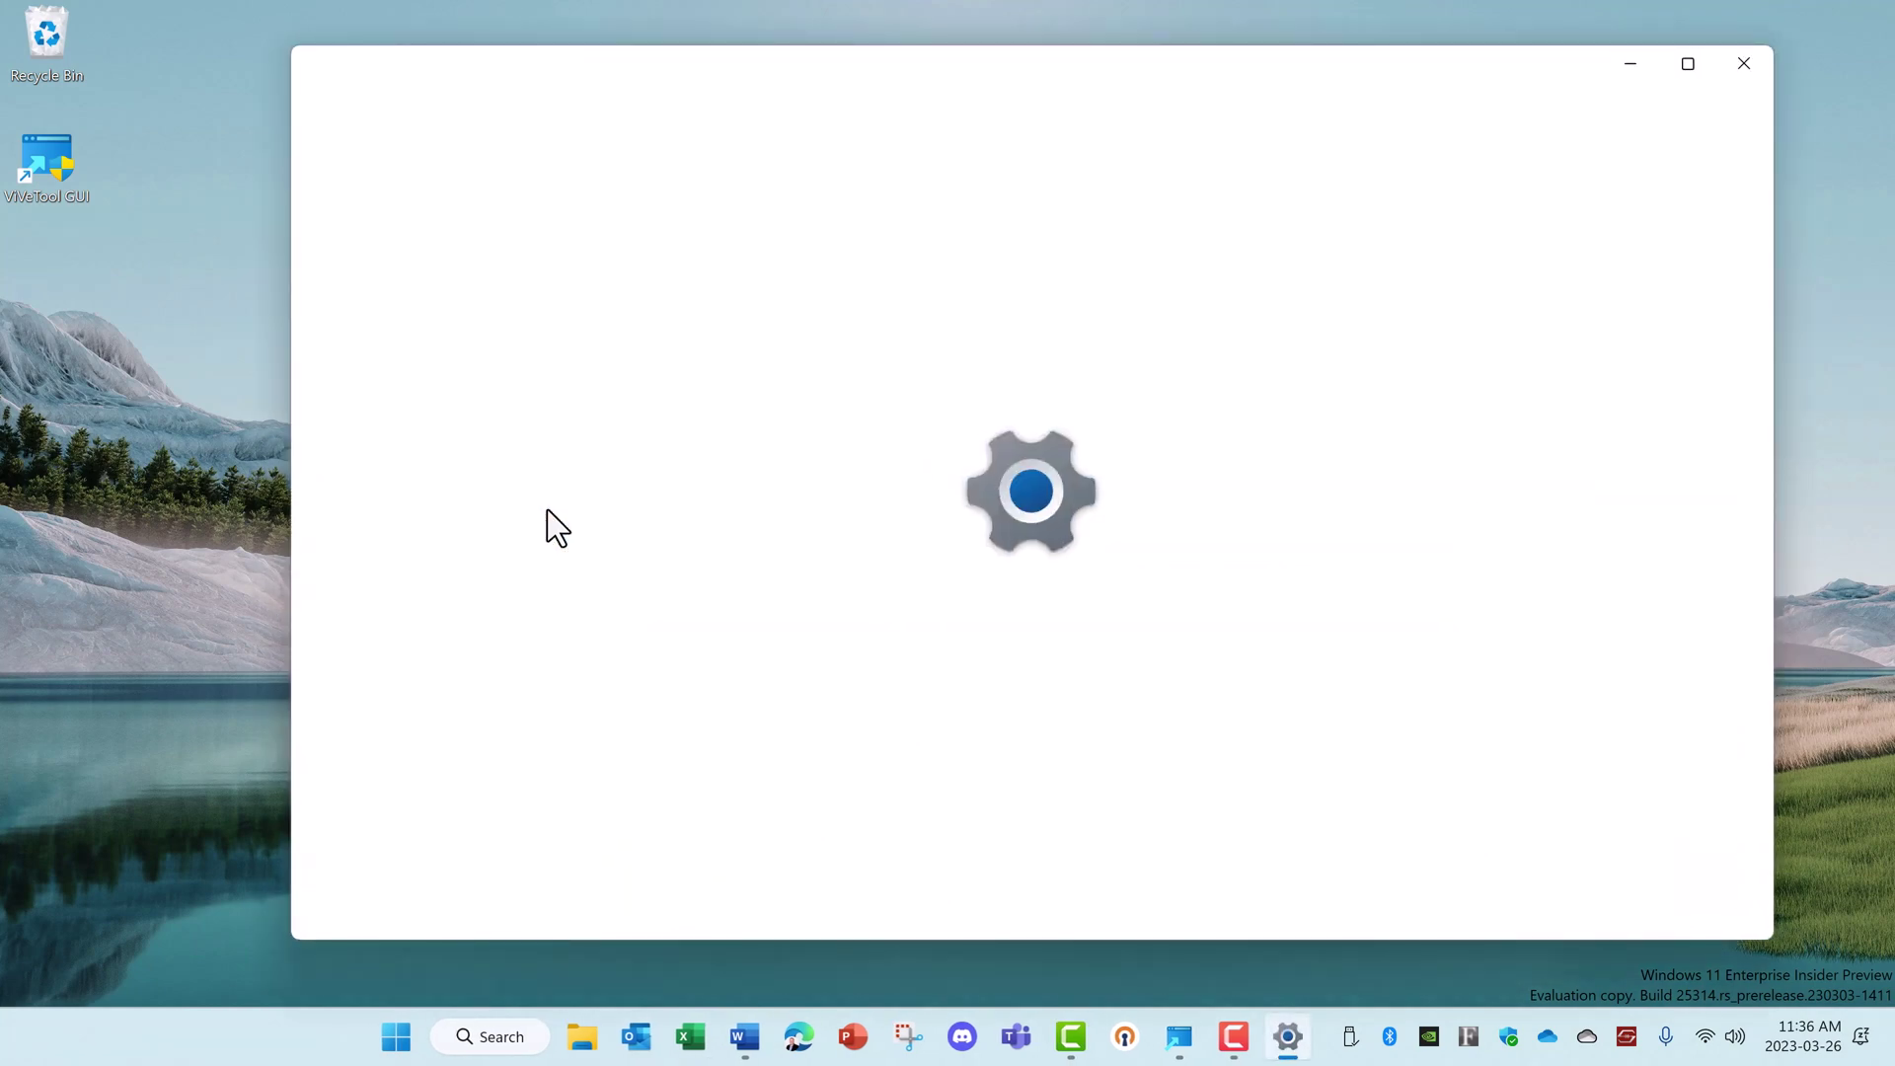
scroll(924, 656, "down", 3)
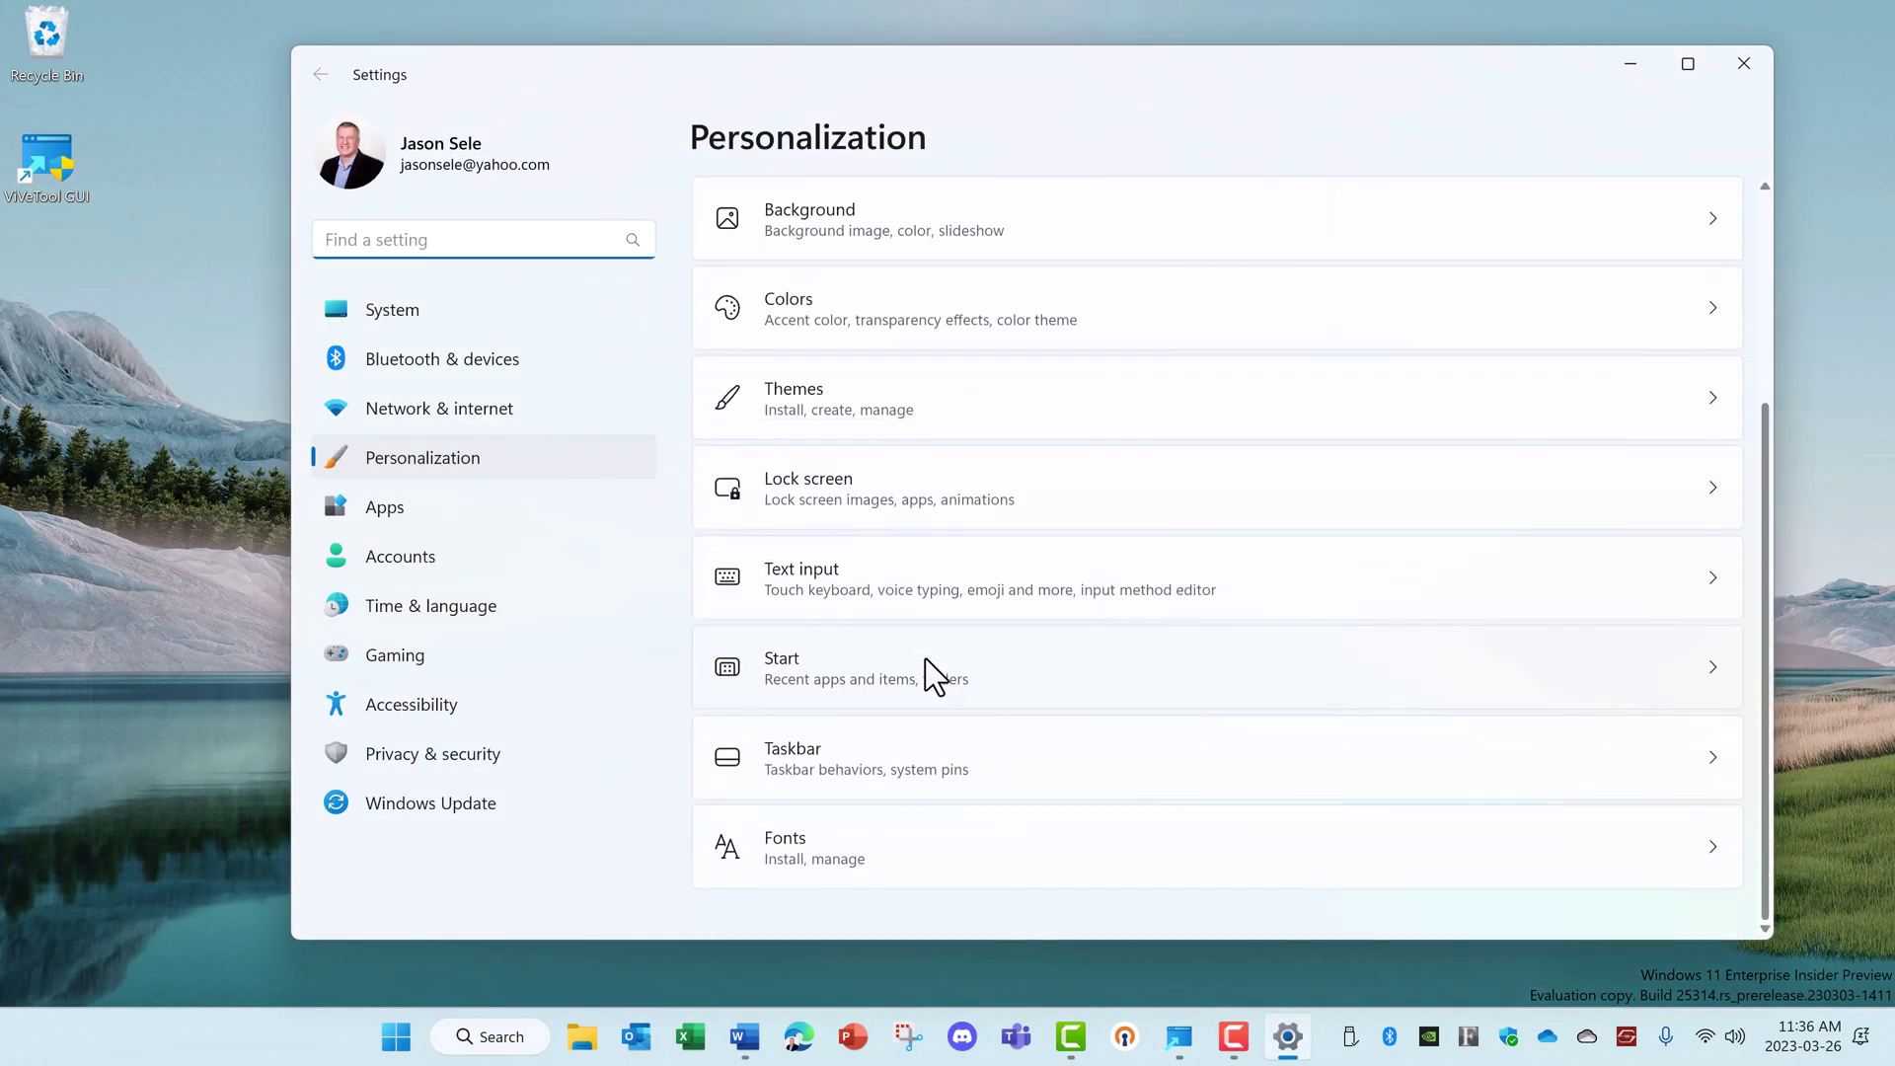
left_click(841, 660)
scroll(1153, 641, "down", 2)
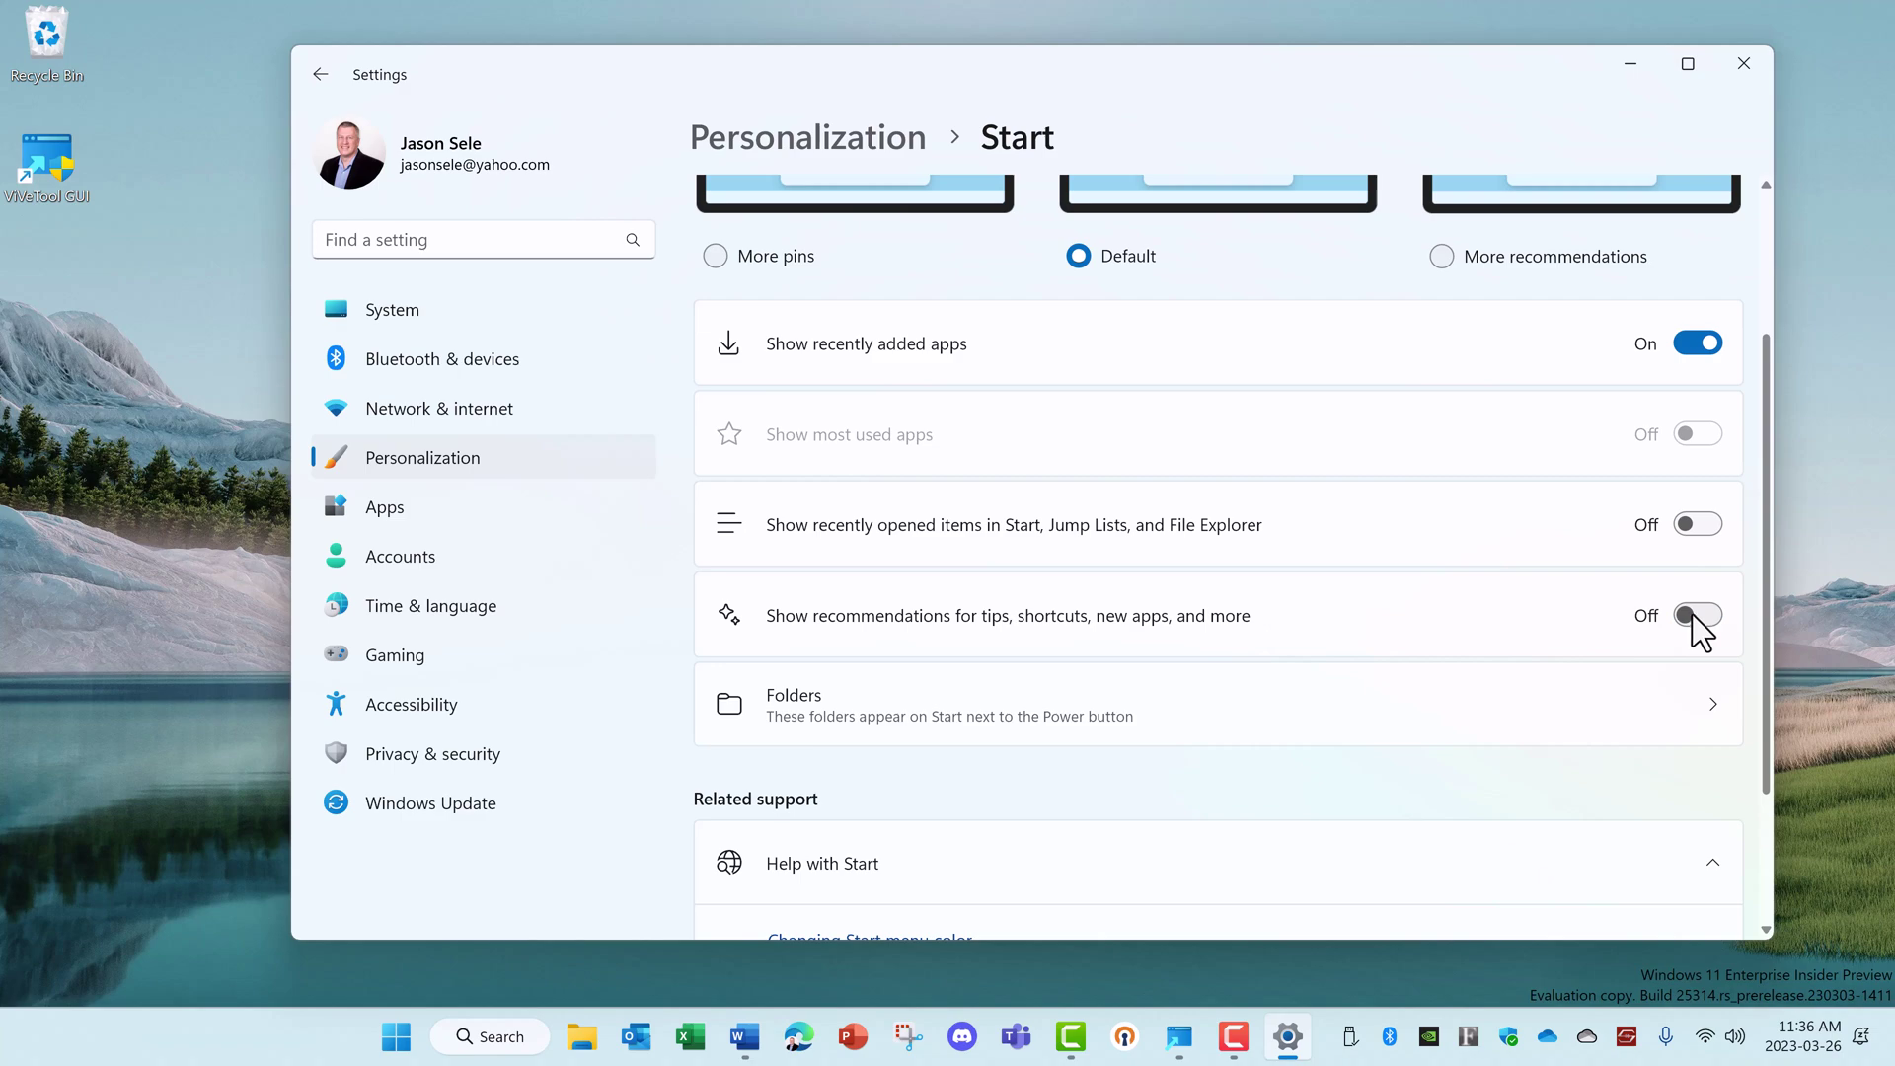
Step: Close Settings, then search ID 39427030 and activate EcoModeControl in ViVeTool
left_click(1744, 63)
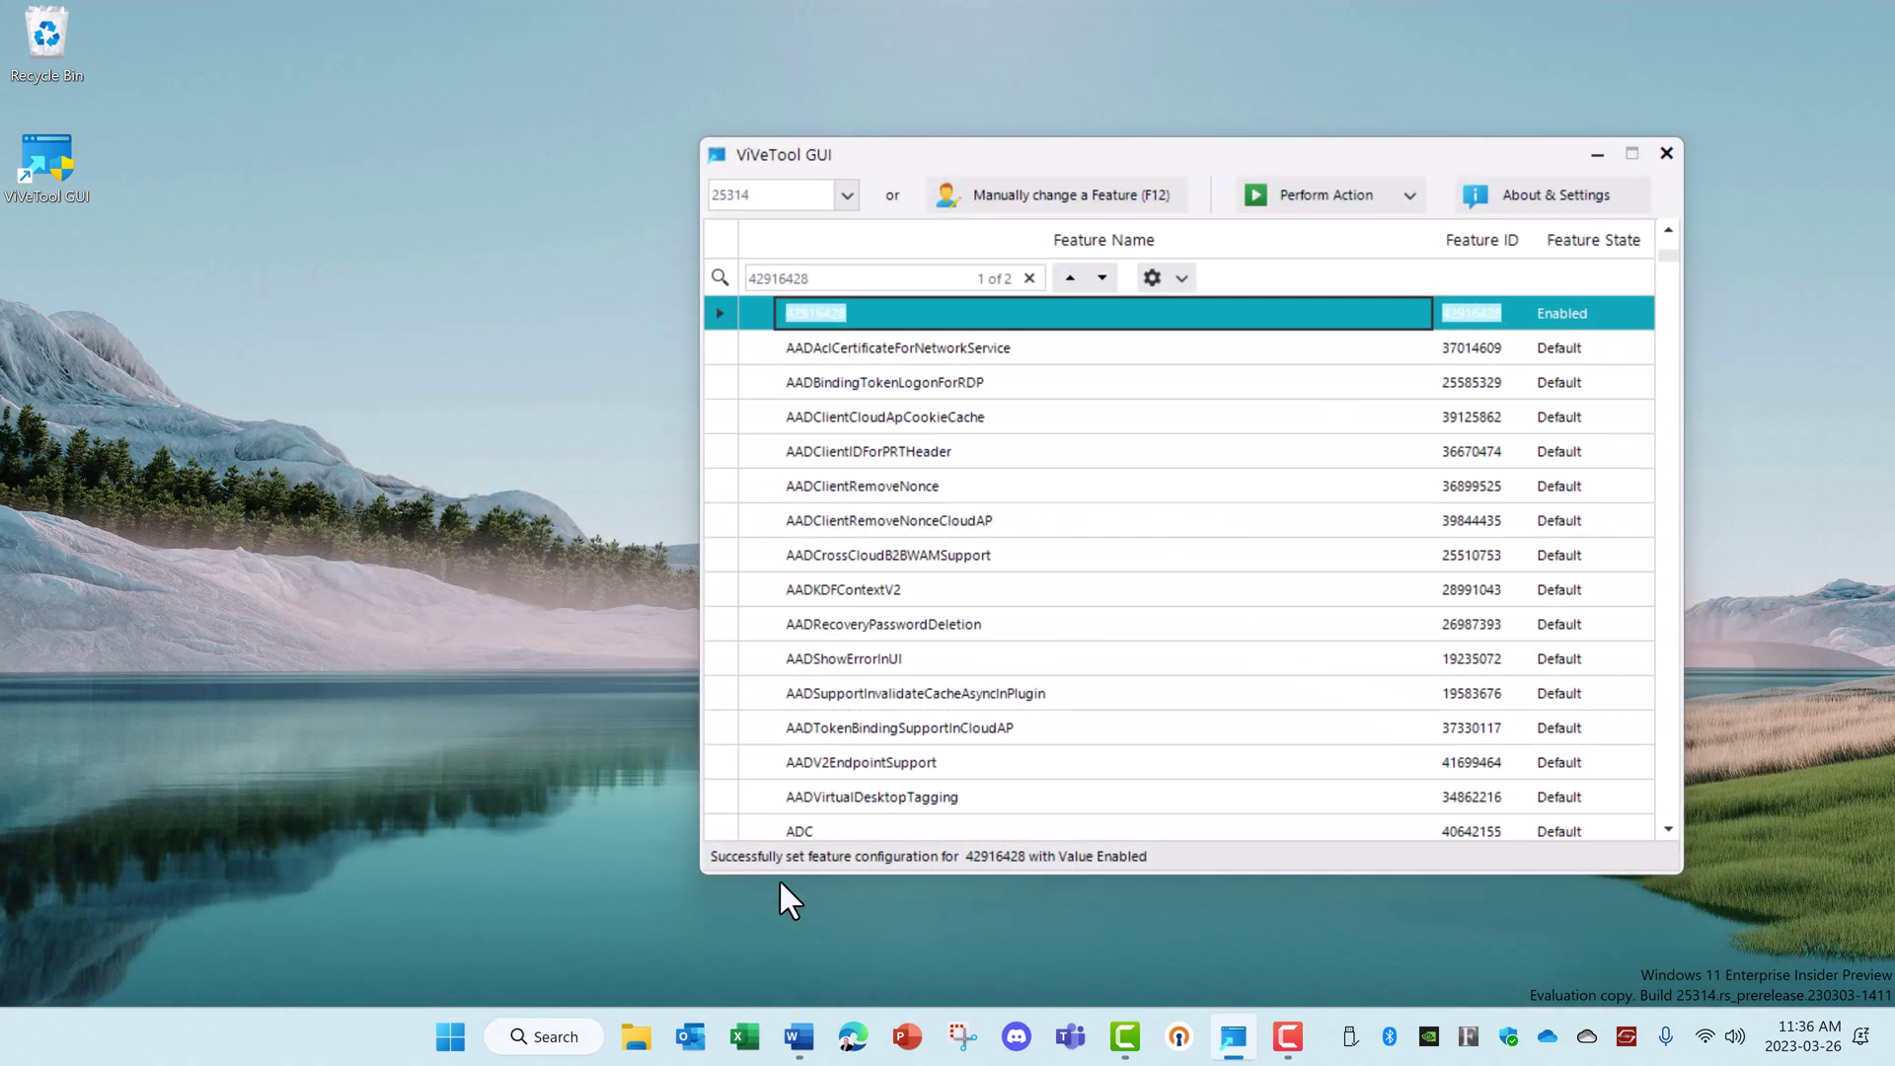
left_click(449, 1034)
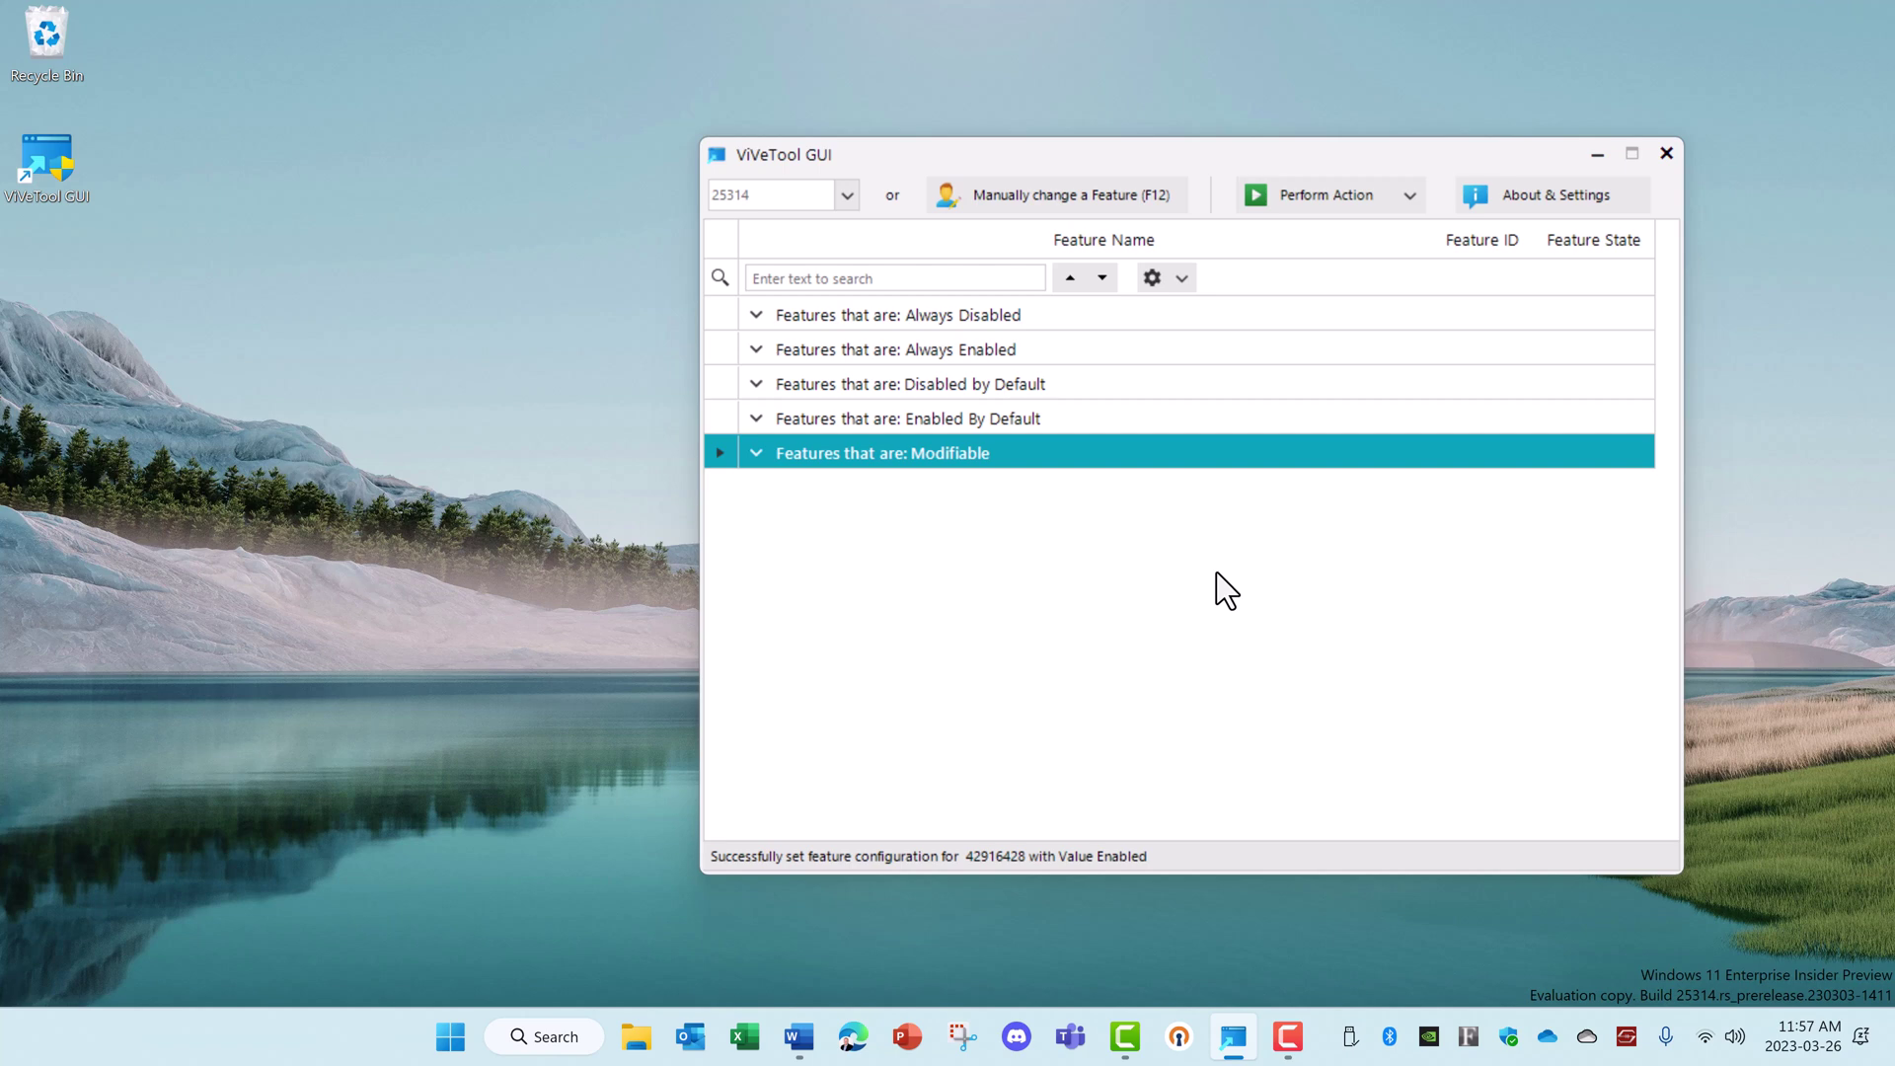
left_click(902, 280)
type("39427030")
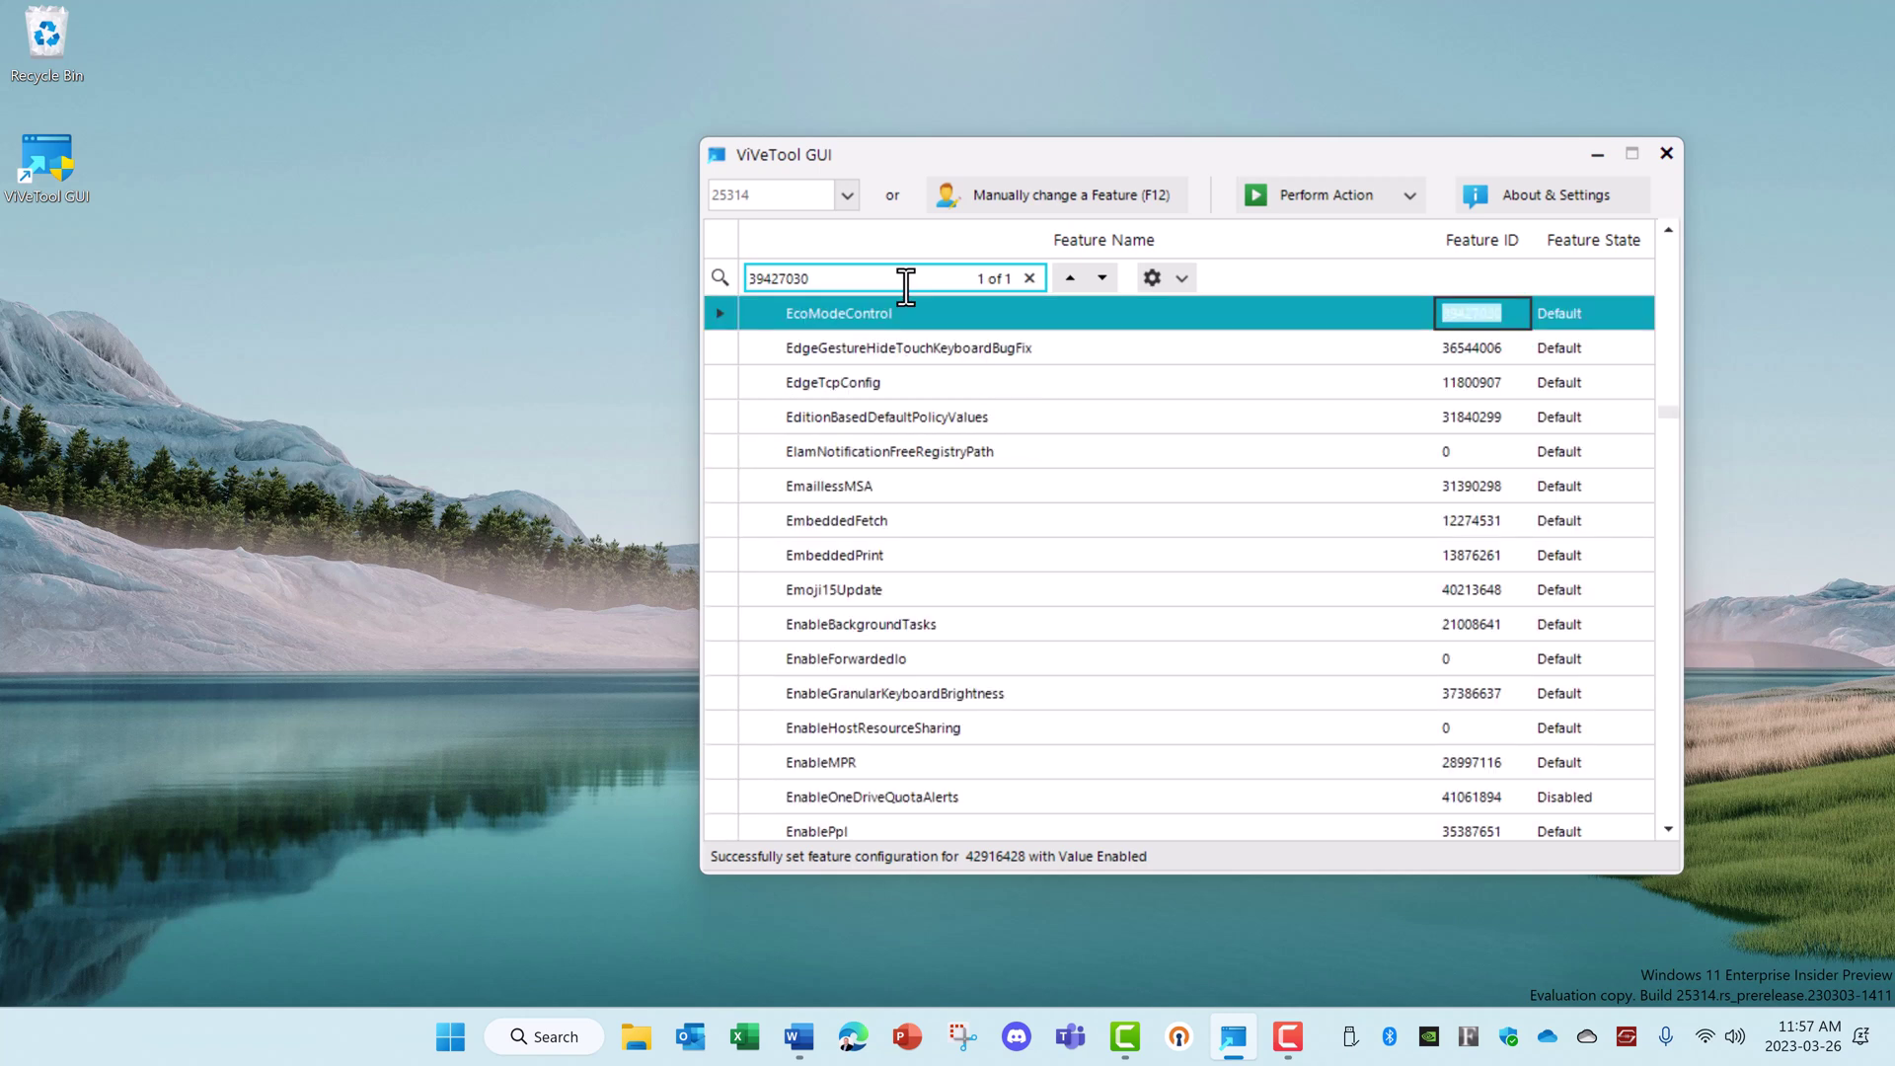
left_click(1095, 333)
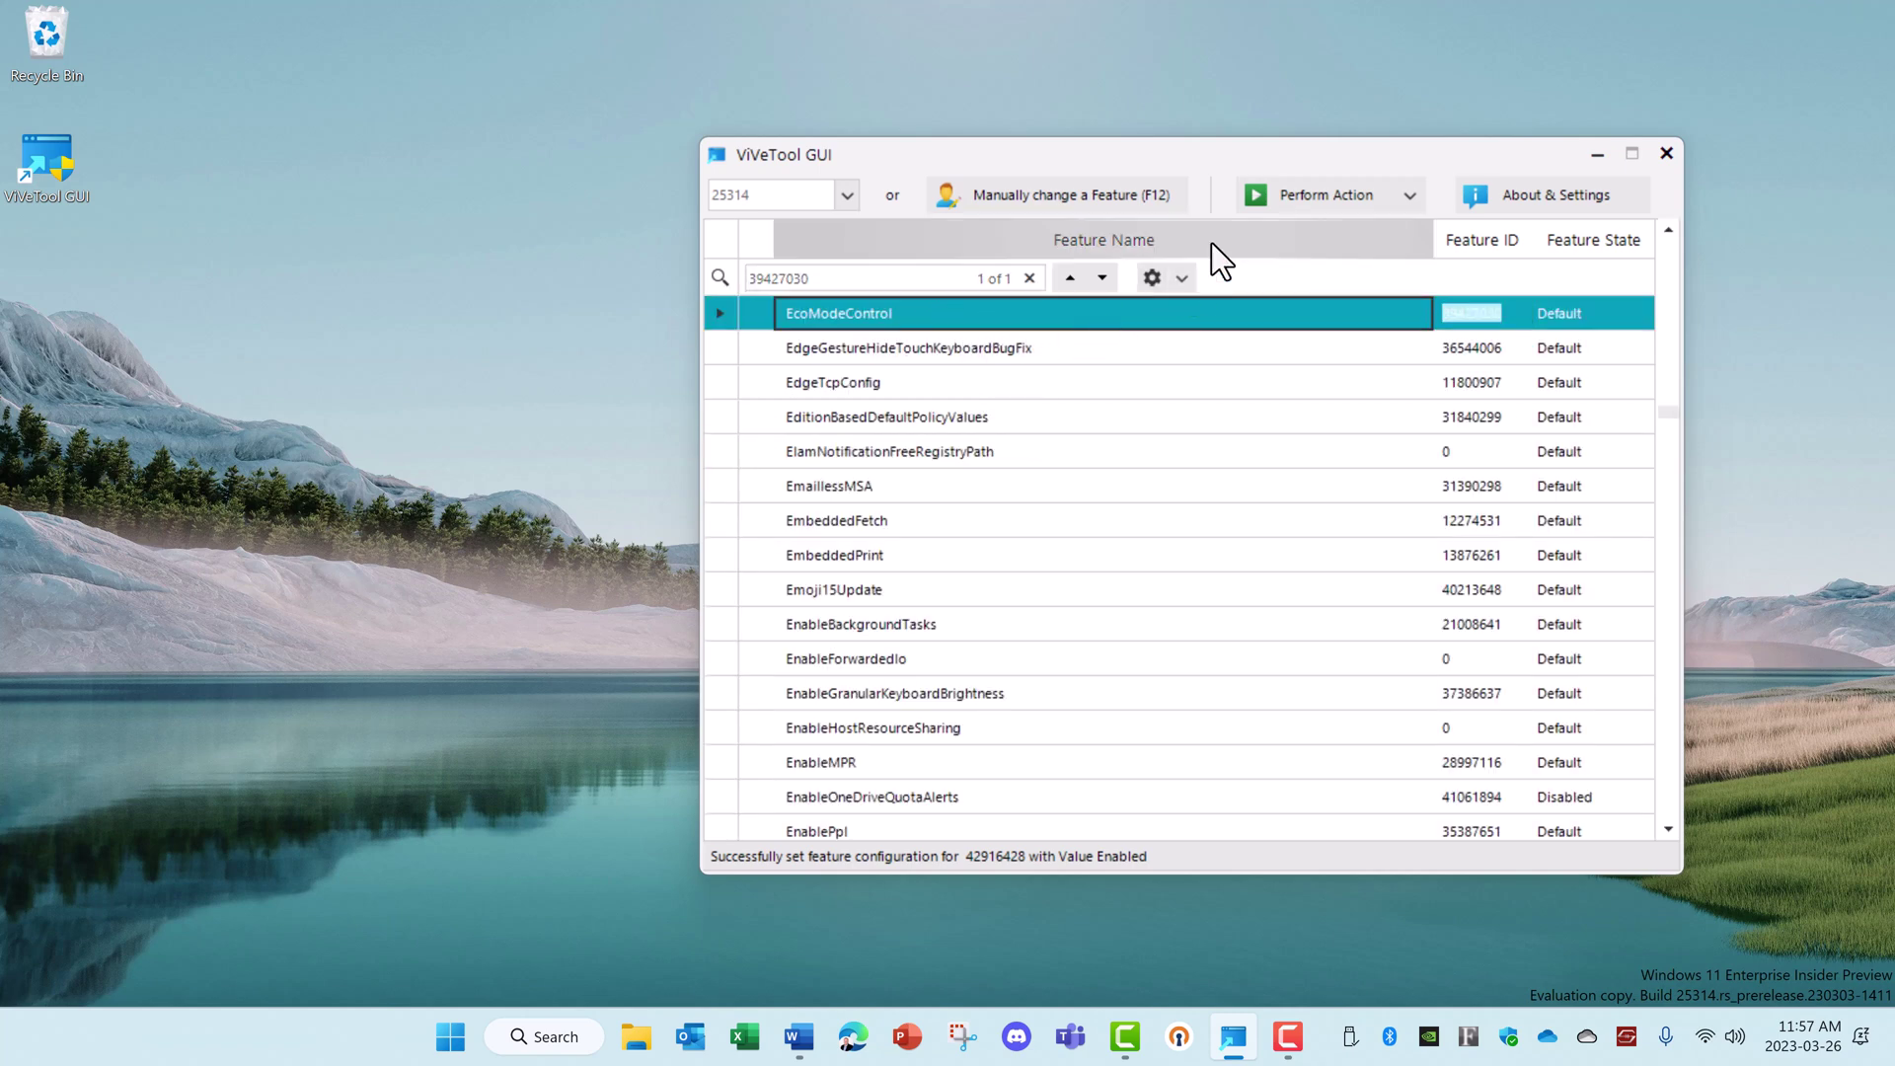
left_click(1376, 199)
left_click(1344, 237)
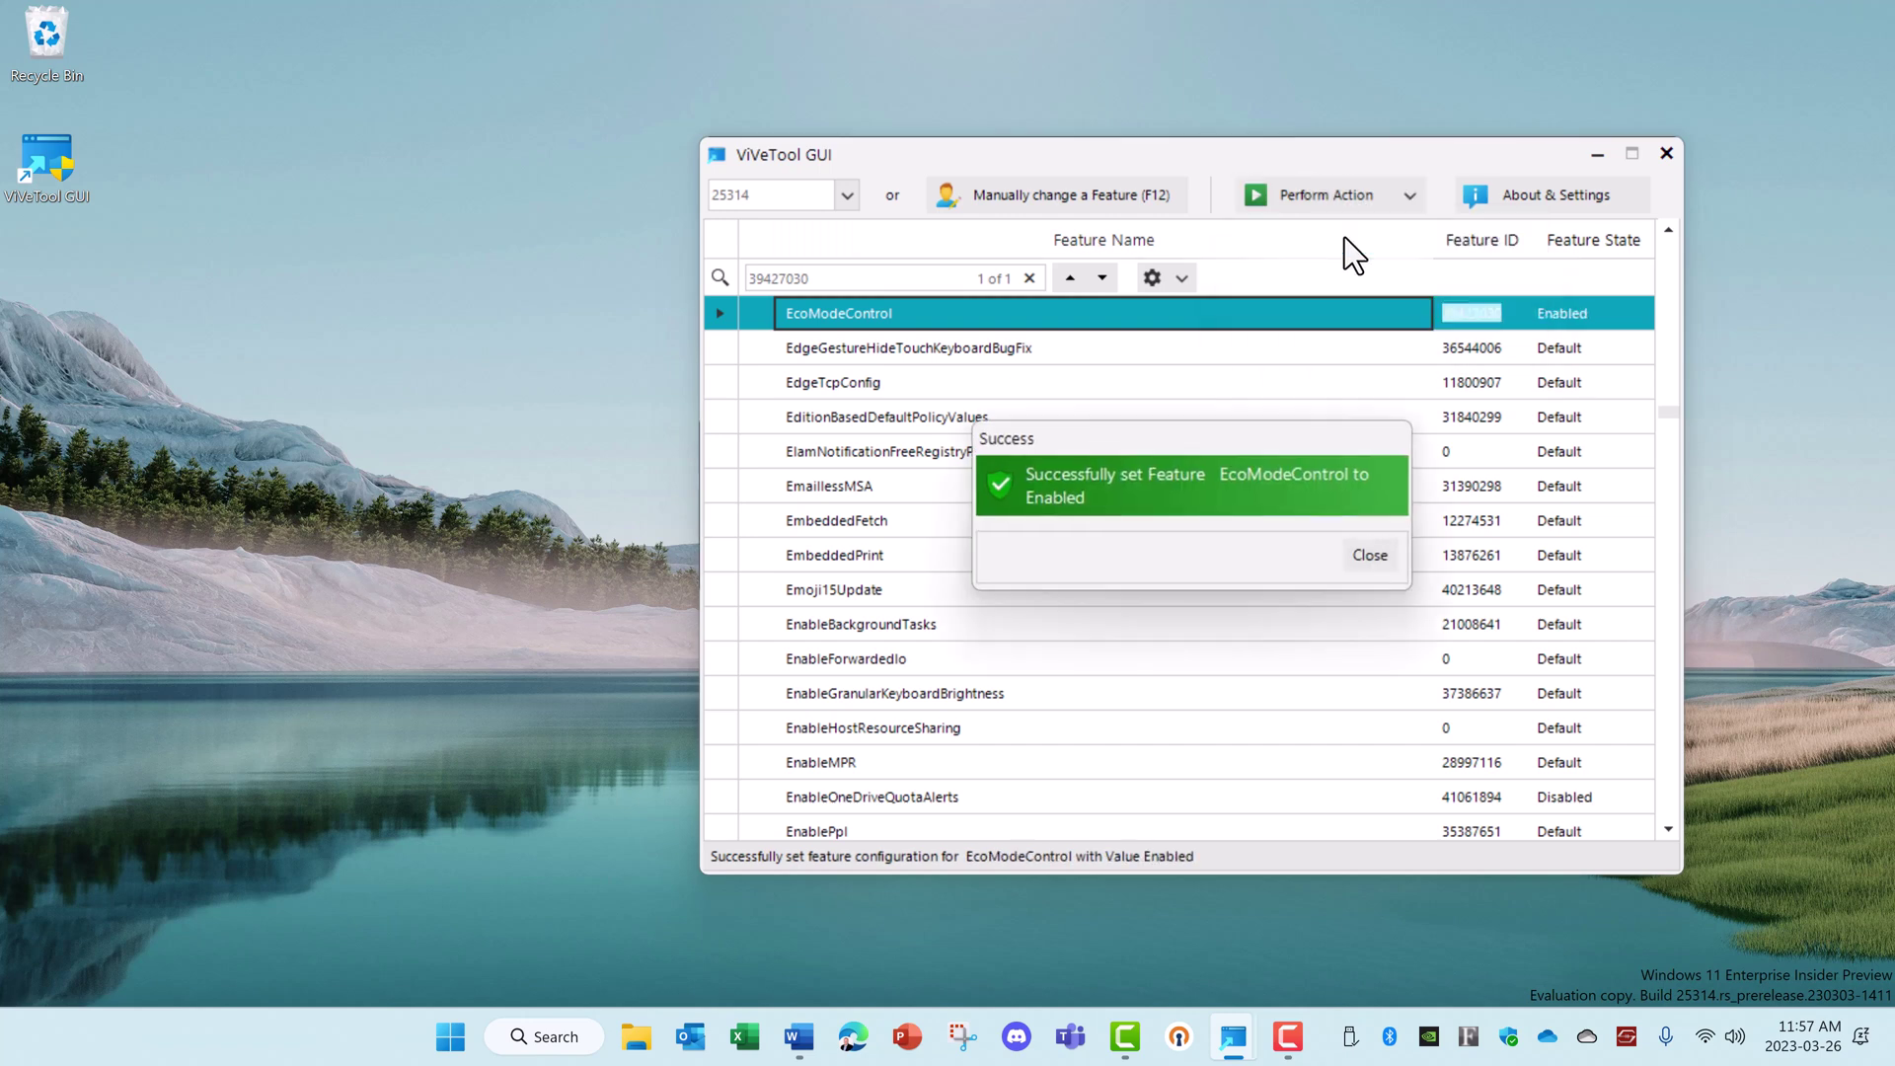
left_click(1370, 554)
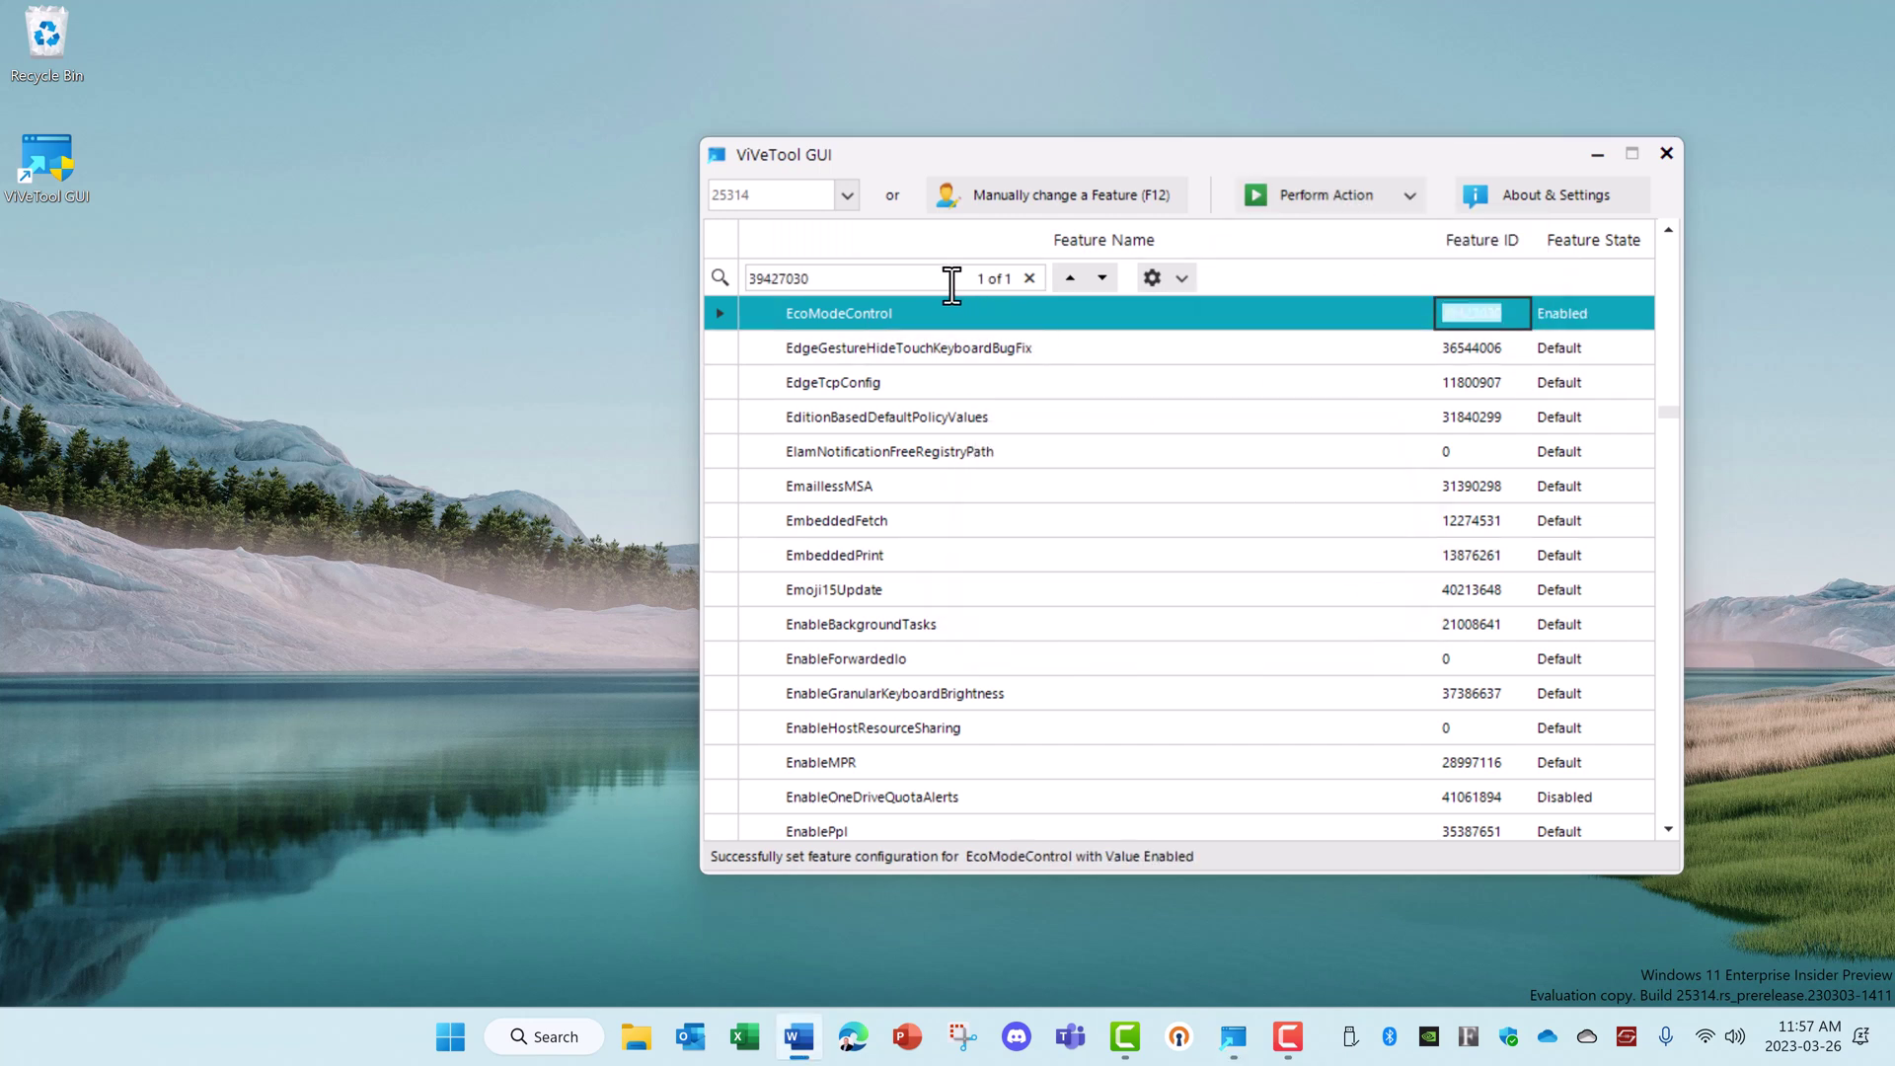
Step: Replace the search with ID 41249924 and activate EcoDarkTheme
left_click_drag(941, 278, 755, 278)
type("41249924")
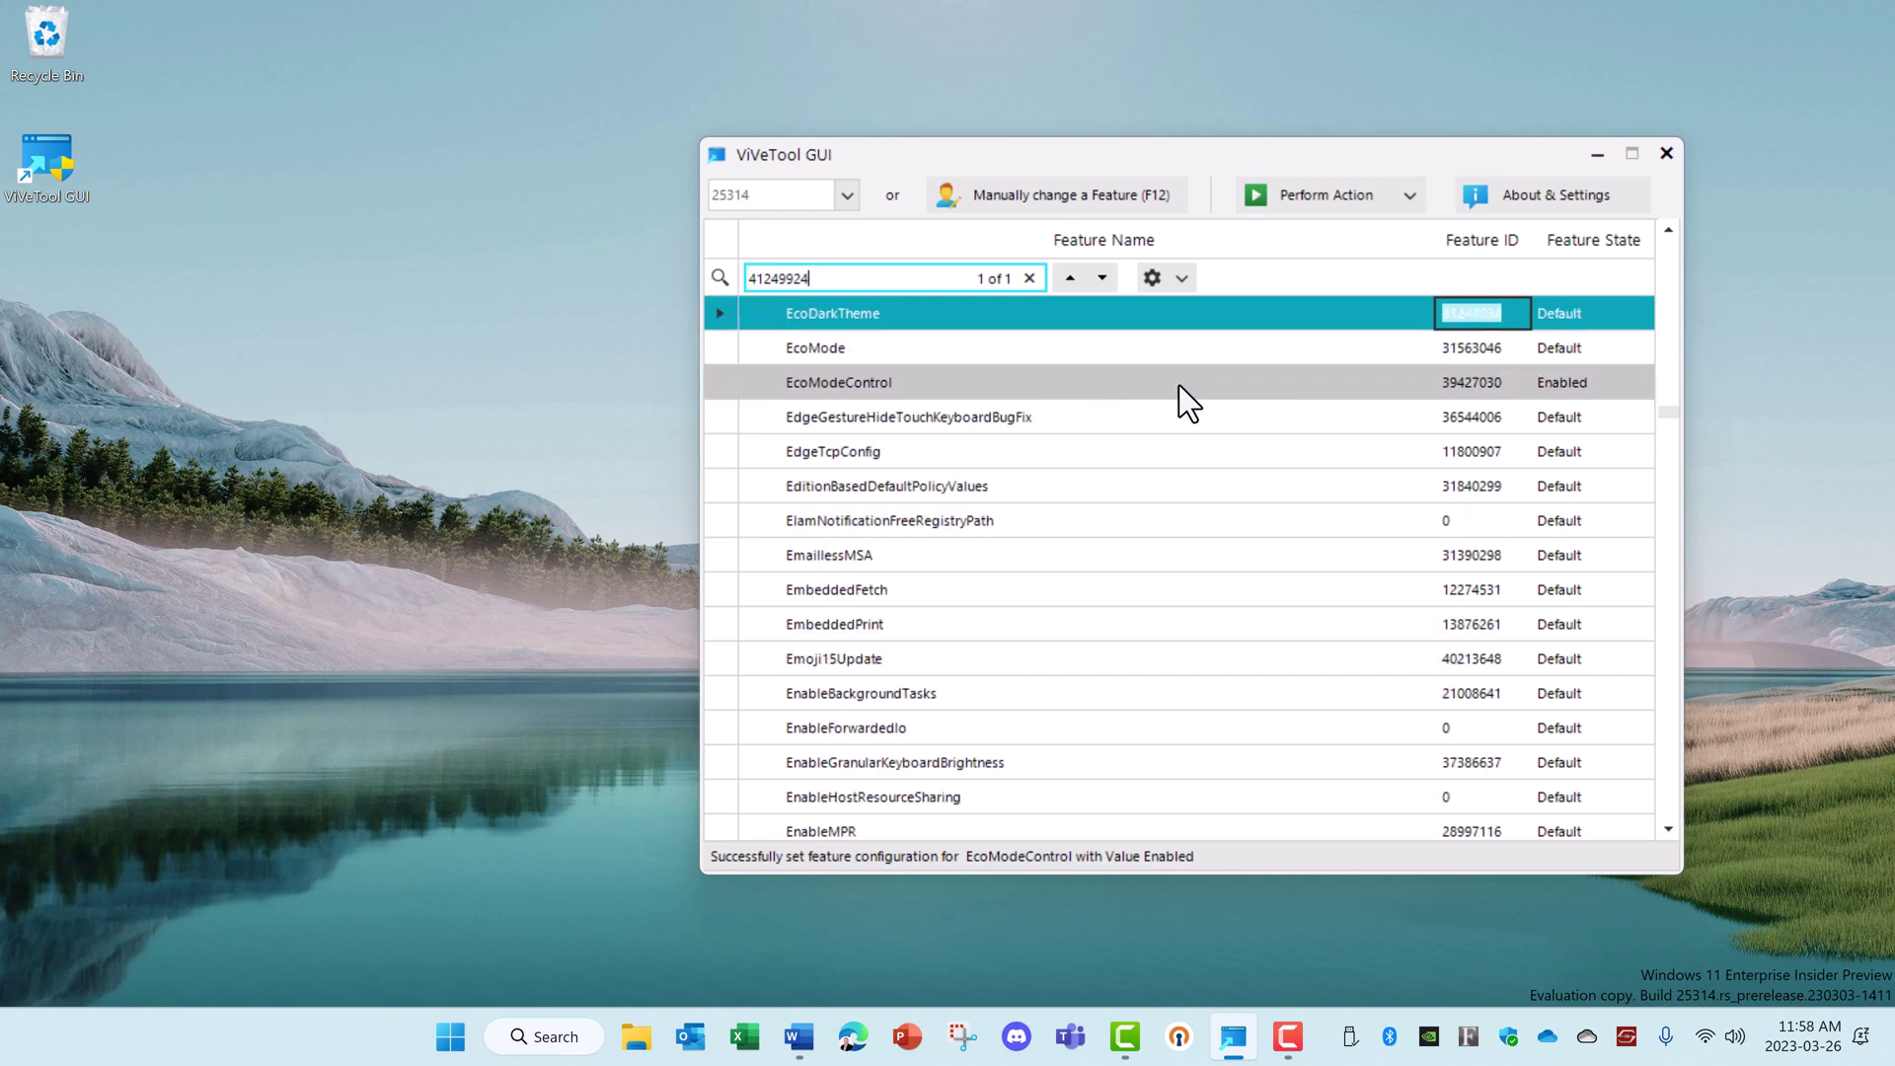
left_click(1409, 196)
left_click(1364, 229)
left_click(1369, 552)
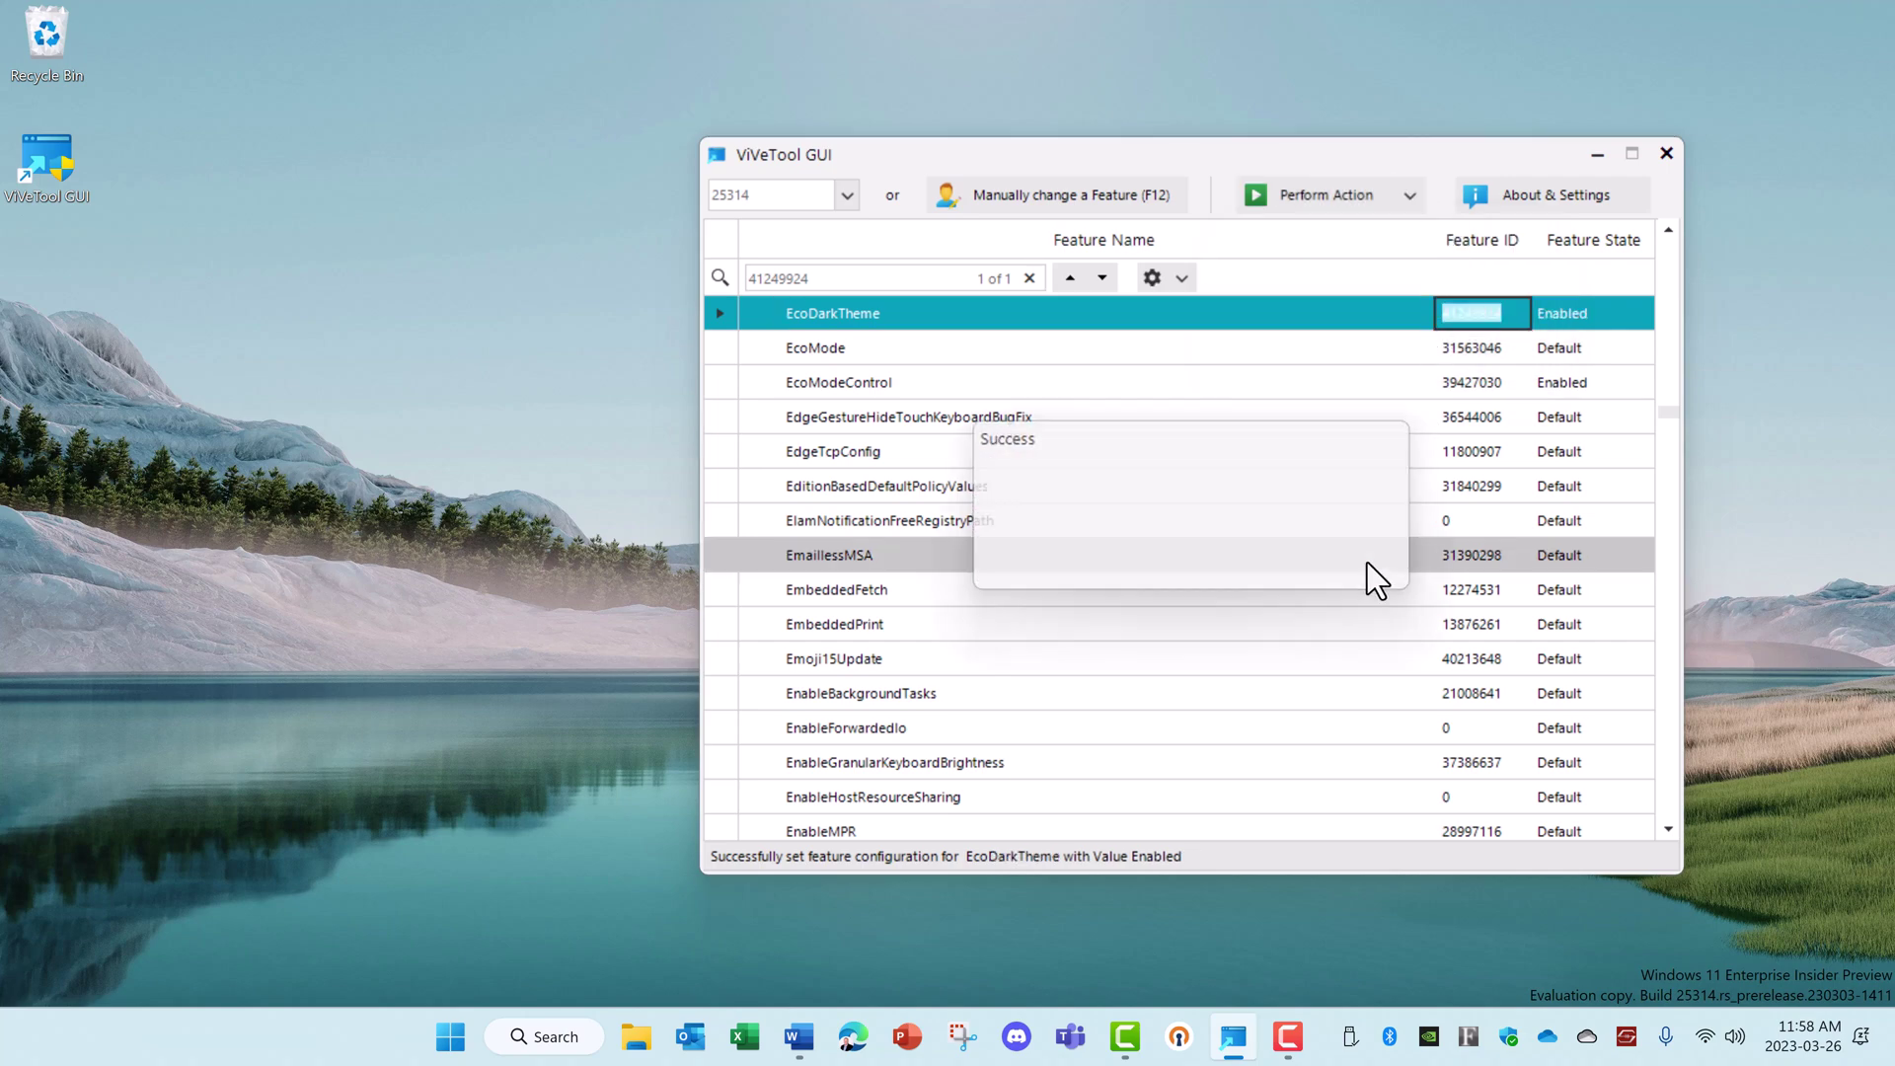
Step: Launch Settings from Start and go to Power > Energy recommendations
left_click(450, 1036)
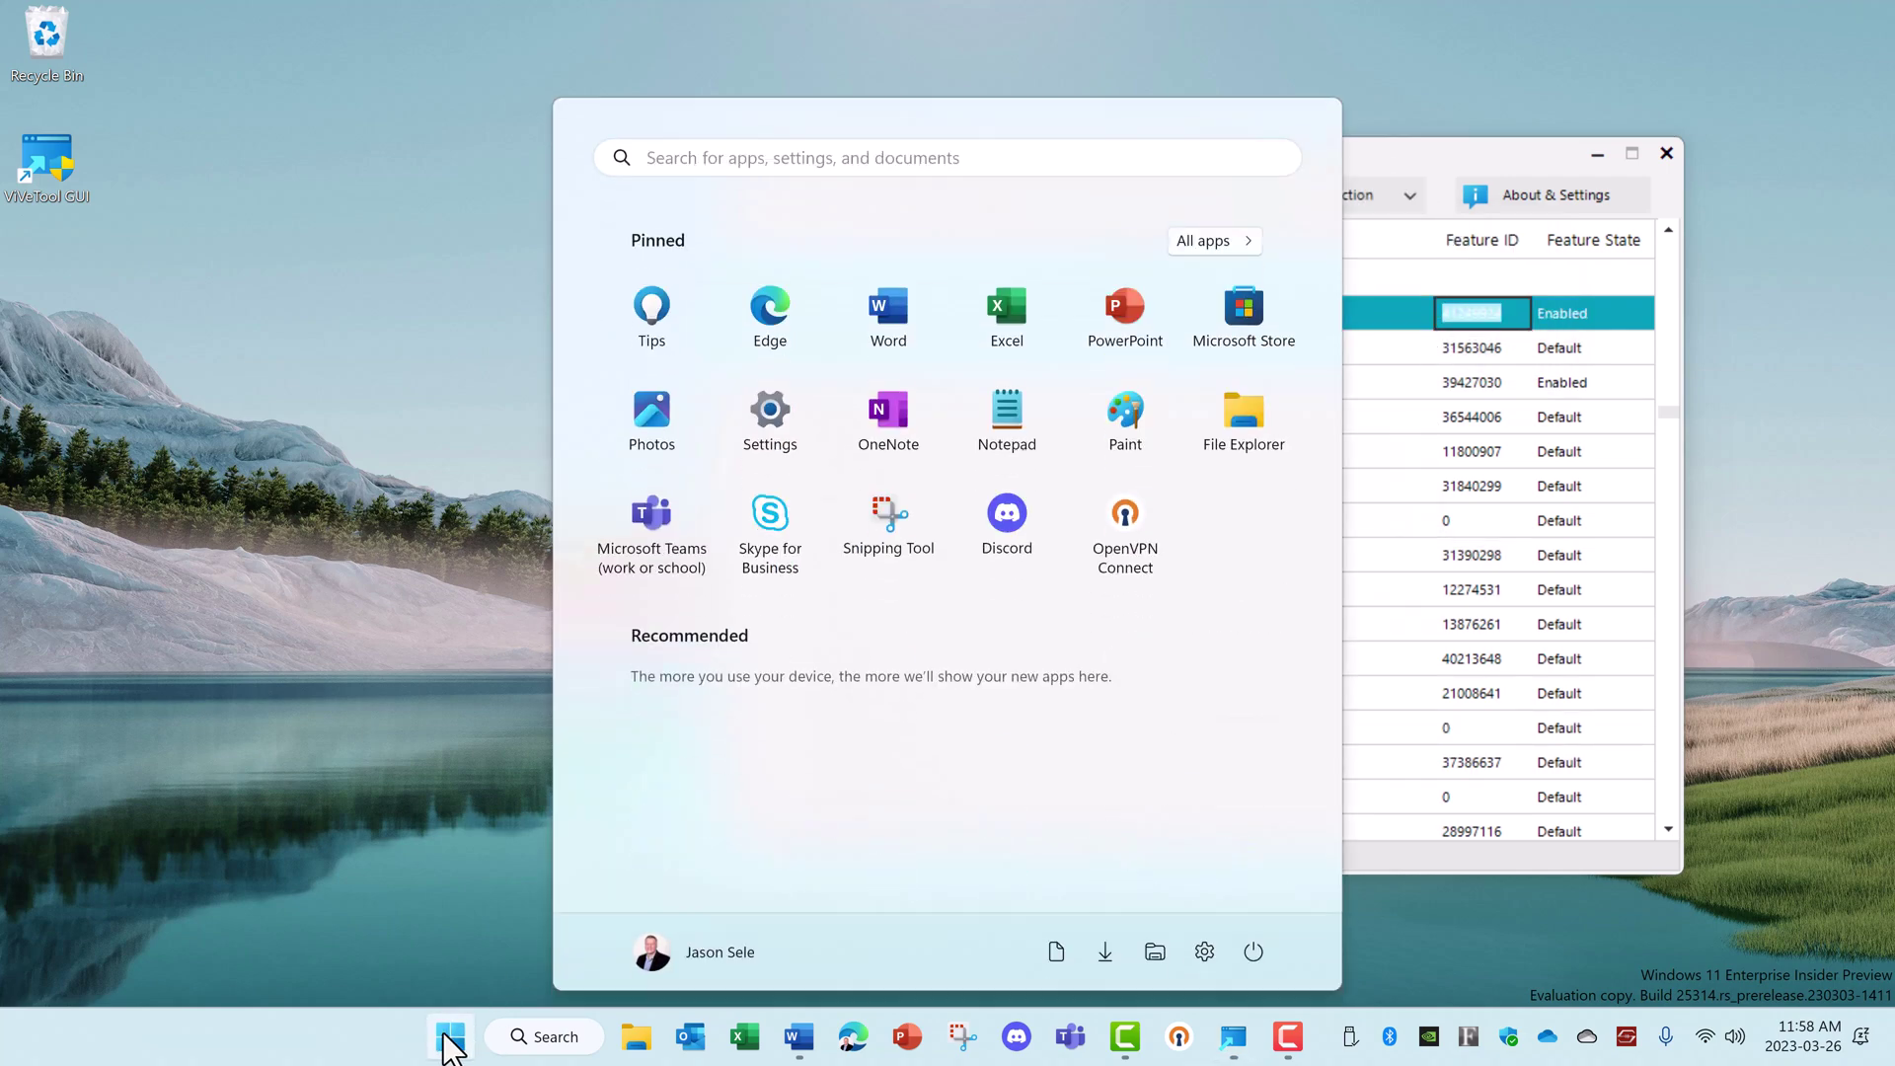
left_click(762, 444)
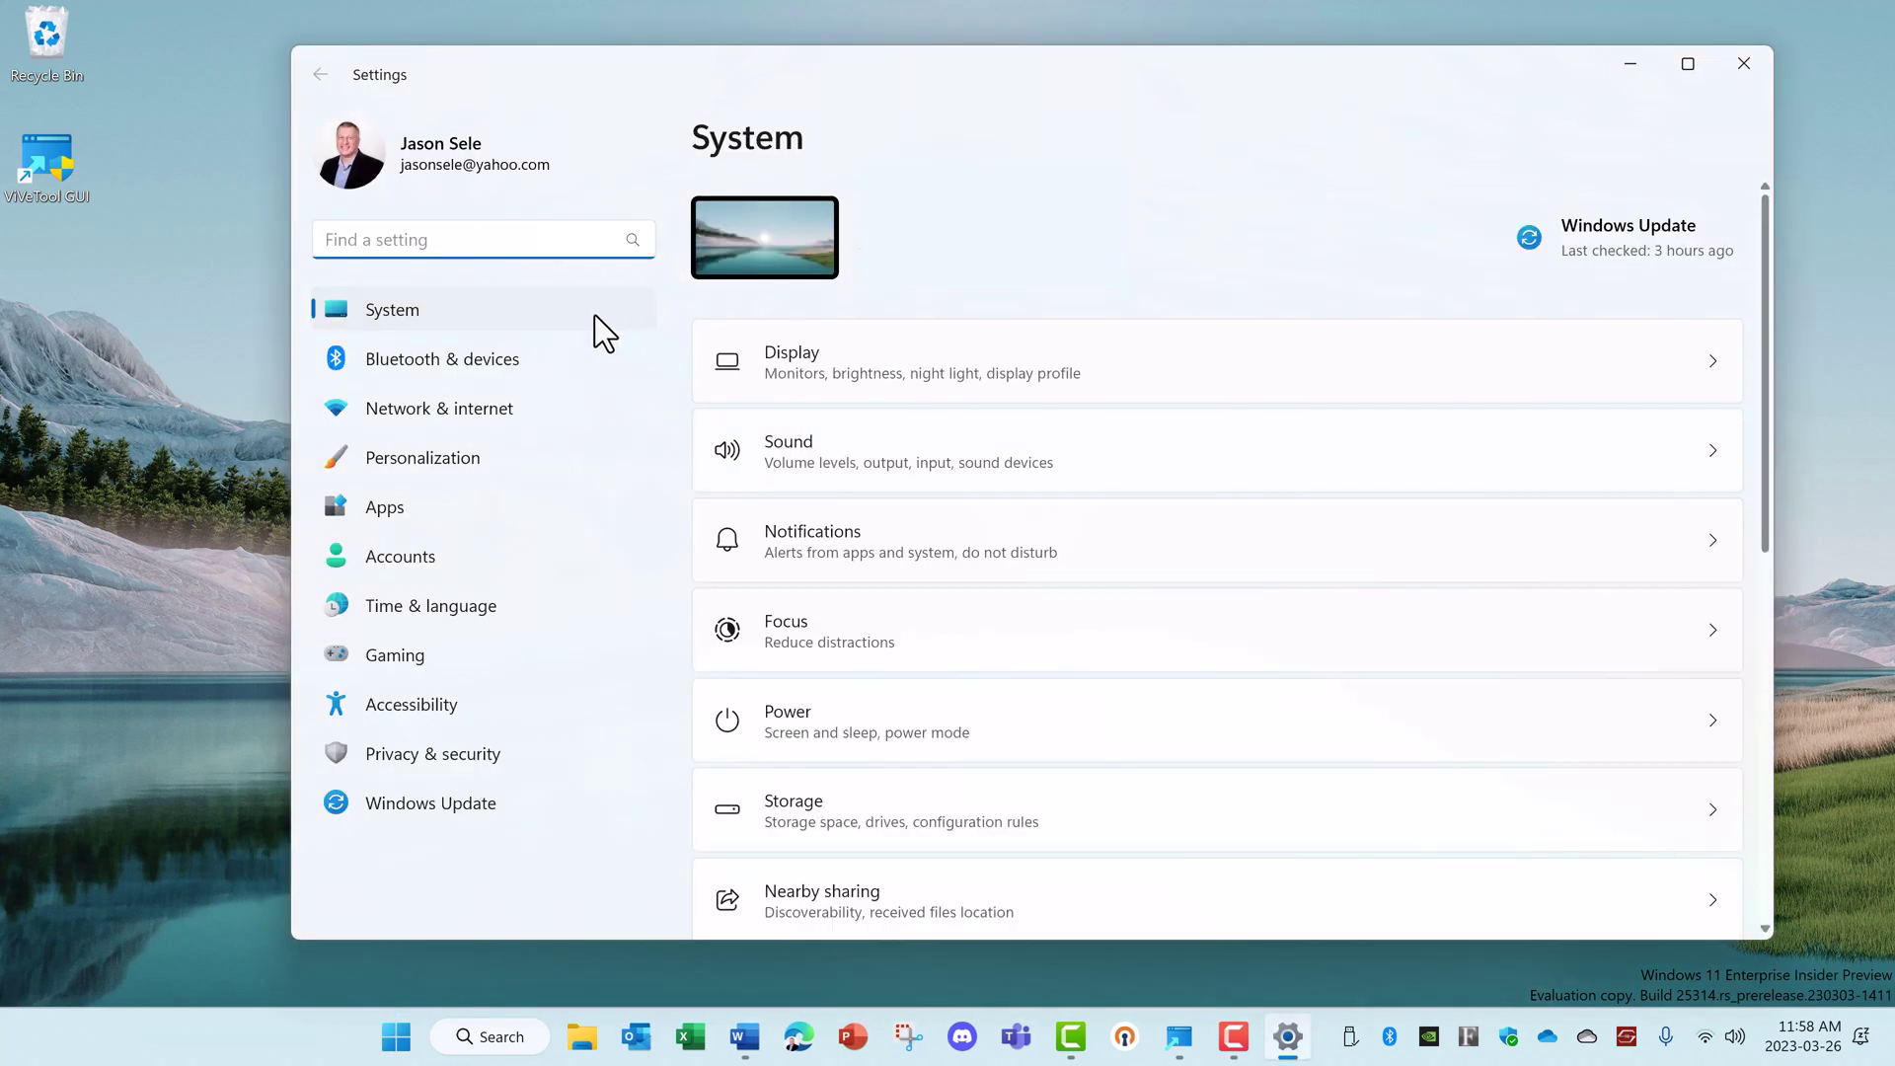
left_click(777, 730)
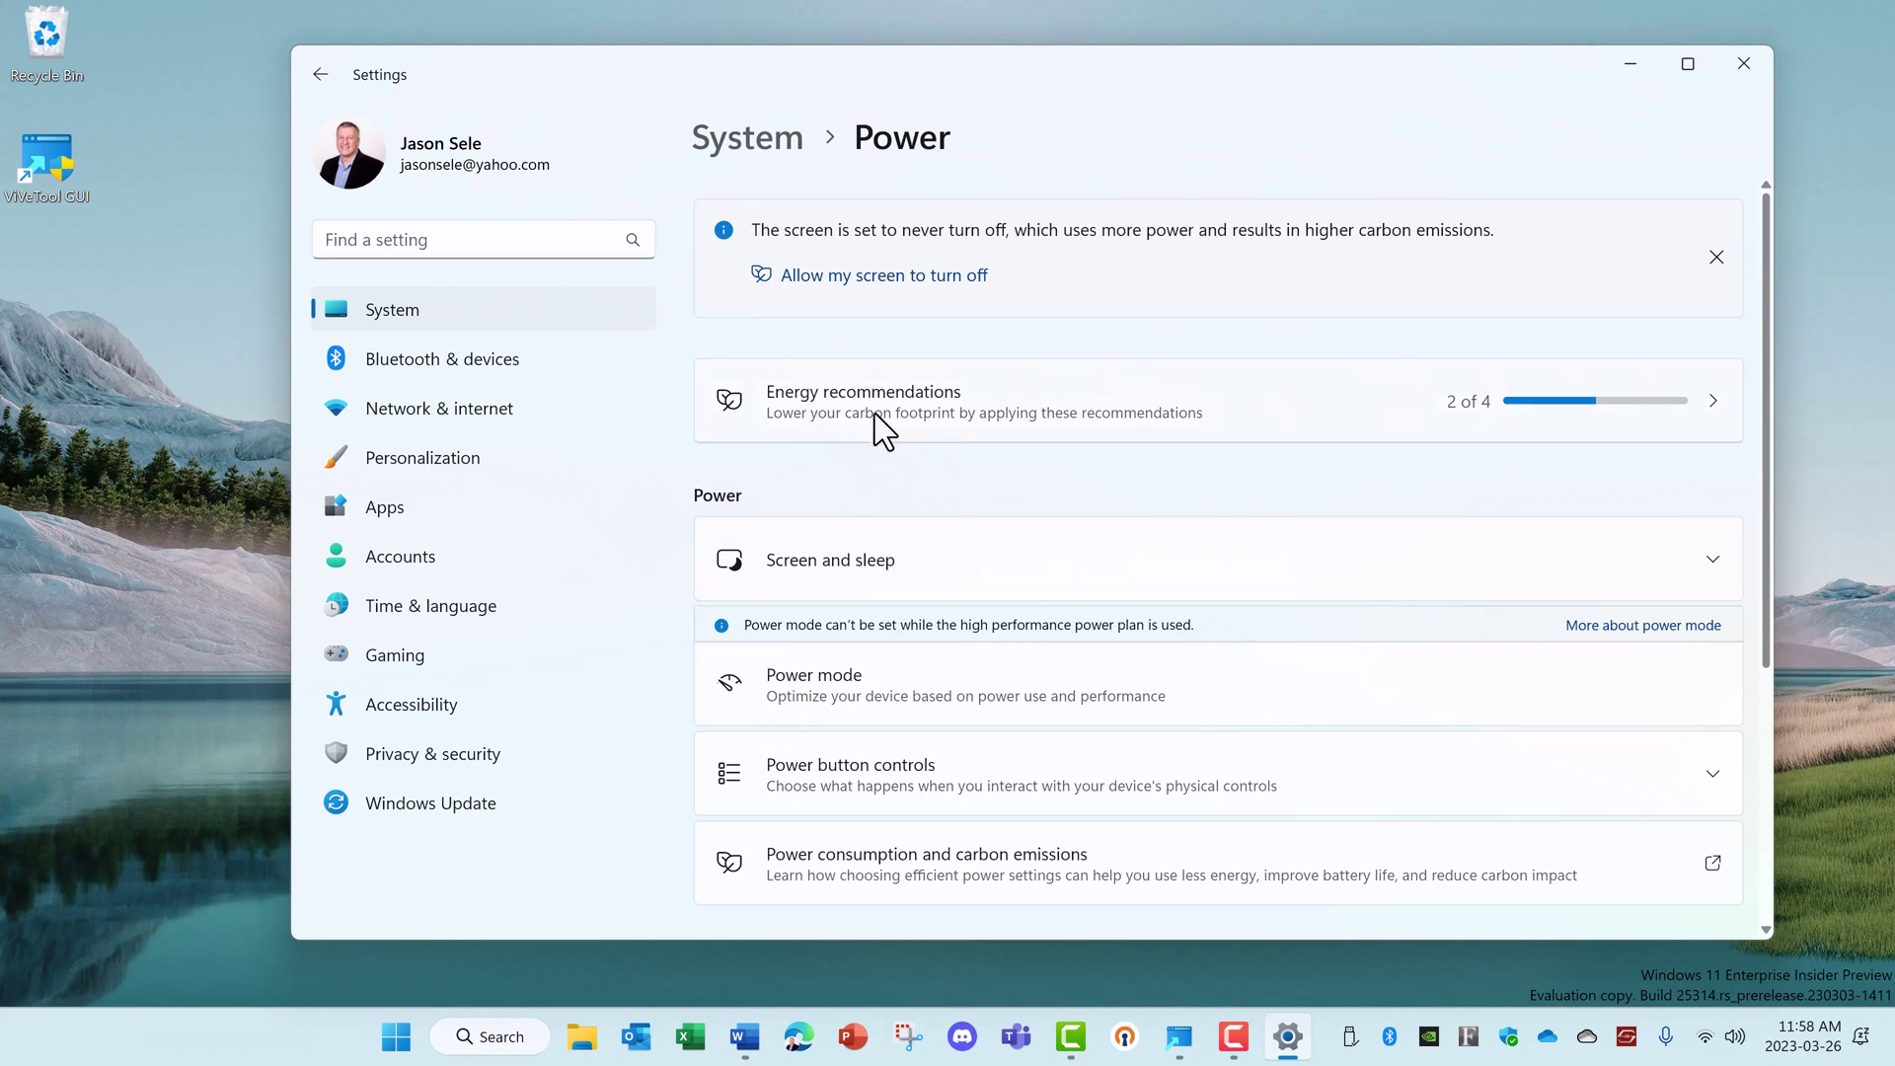
left_click(1713, 399)
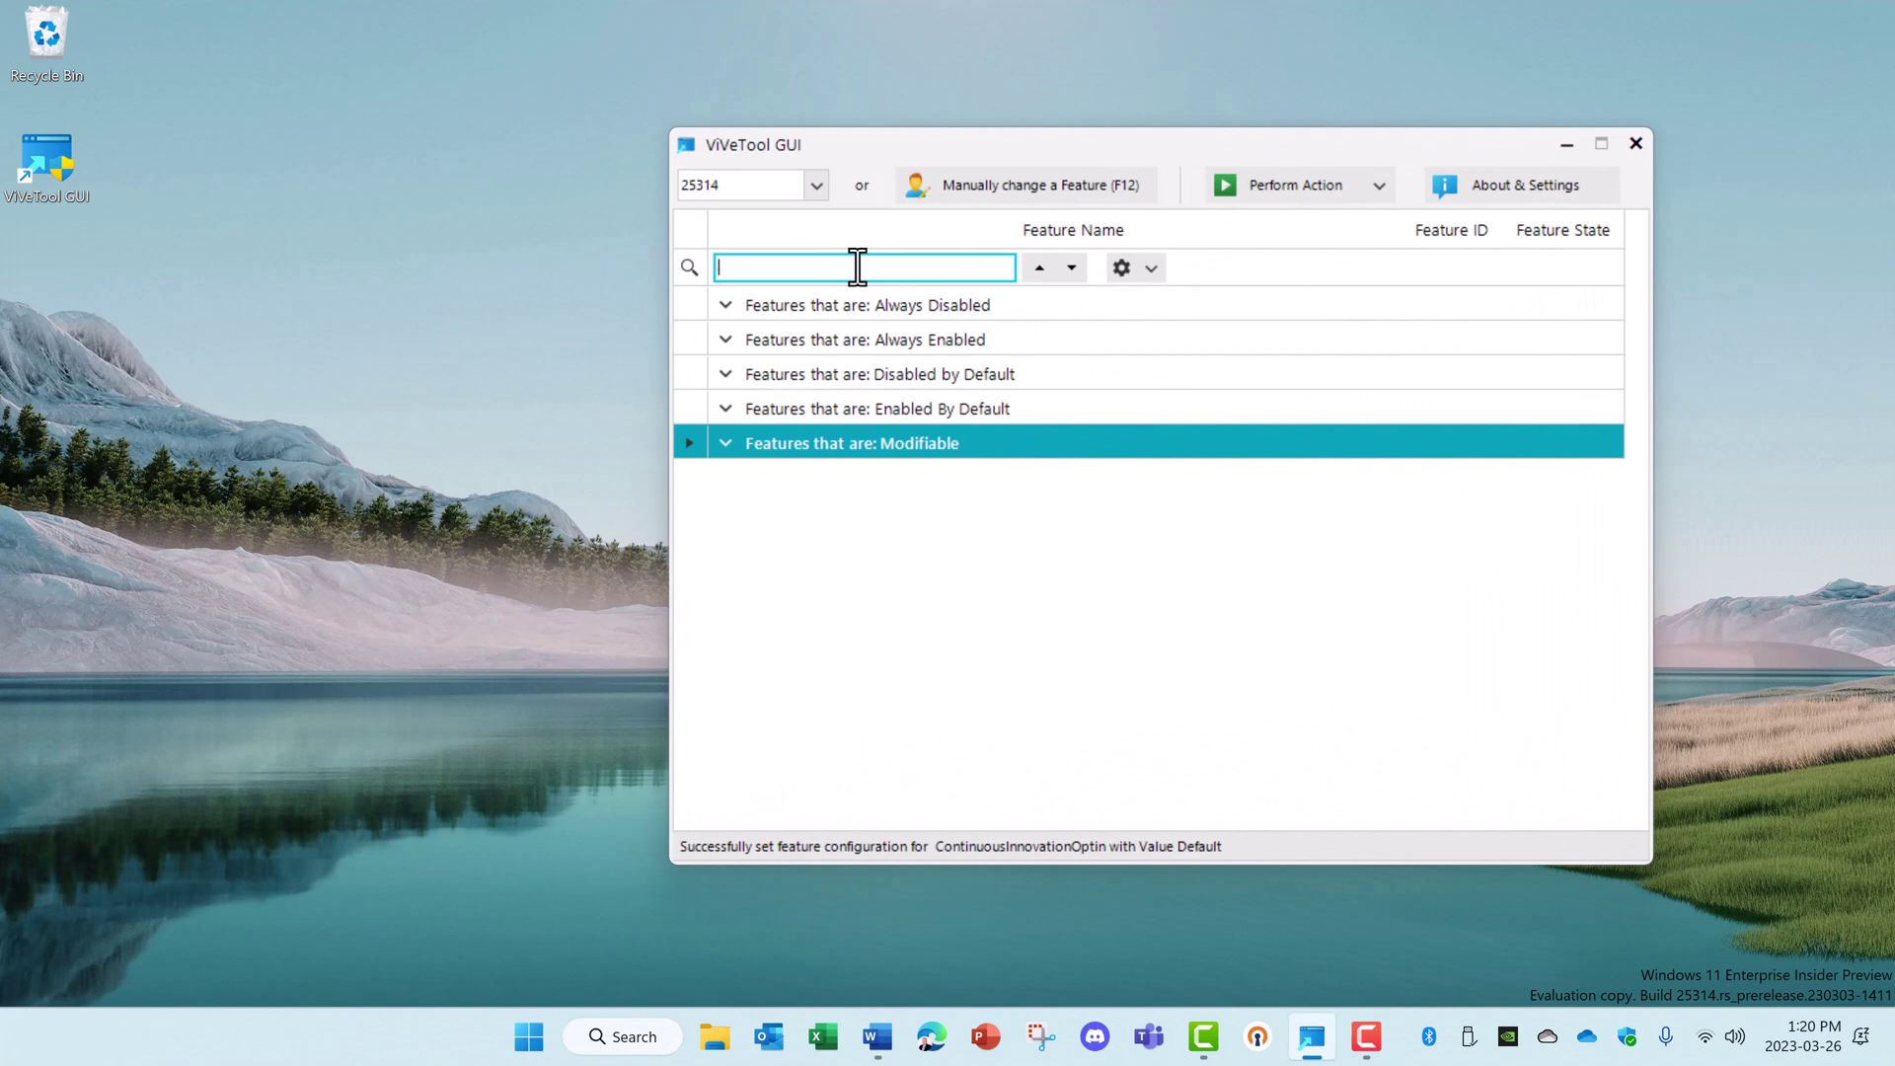
Step: Search ID 43132439 and activate ContinuousInnovationOptin, dismissing the success confirmation
type("43132439")
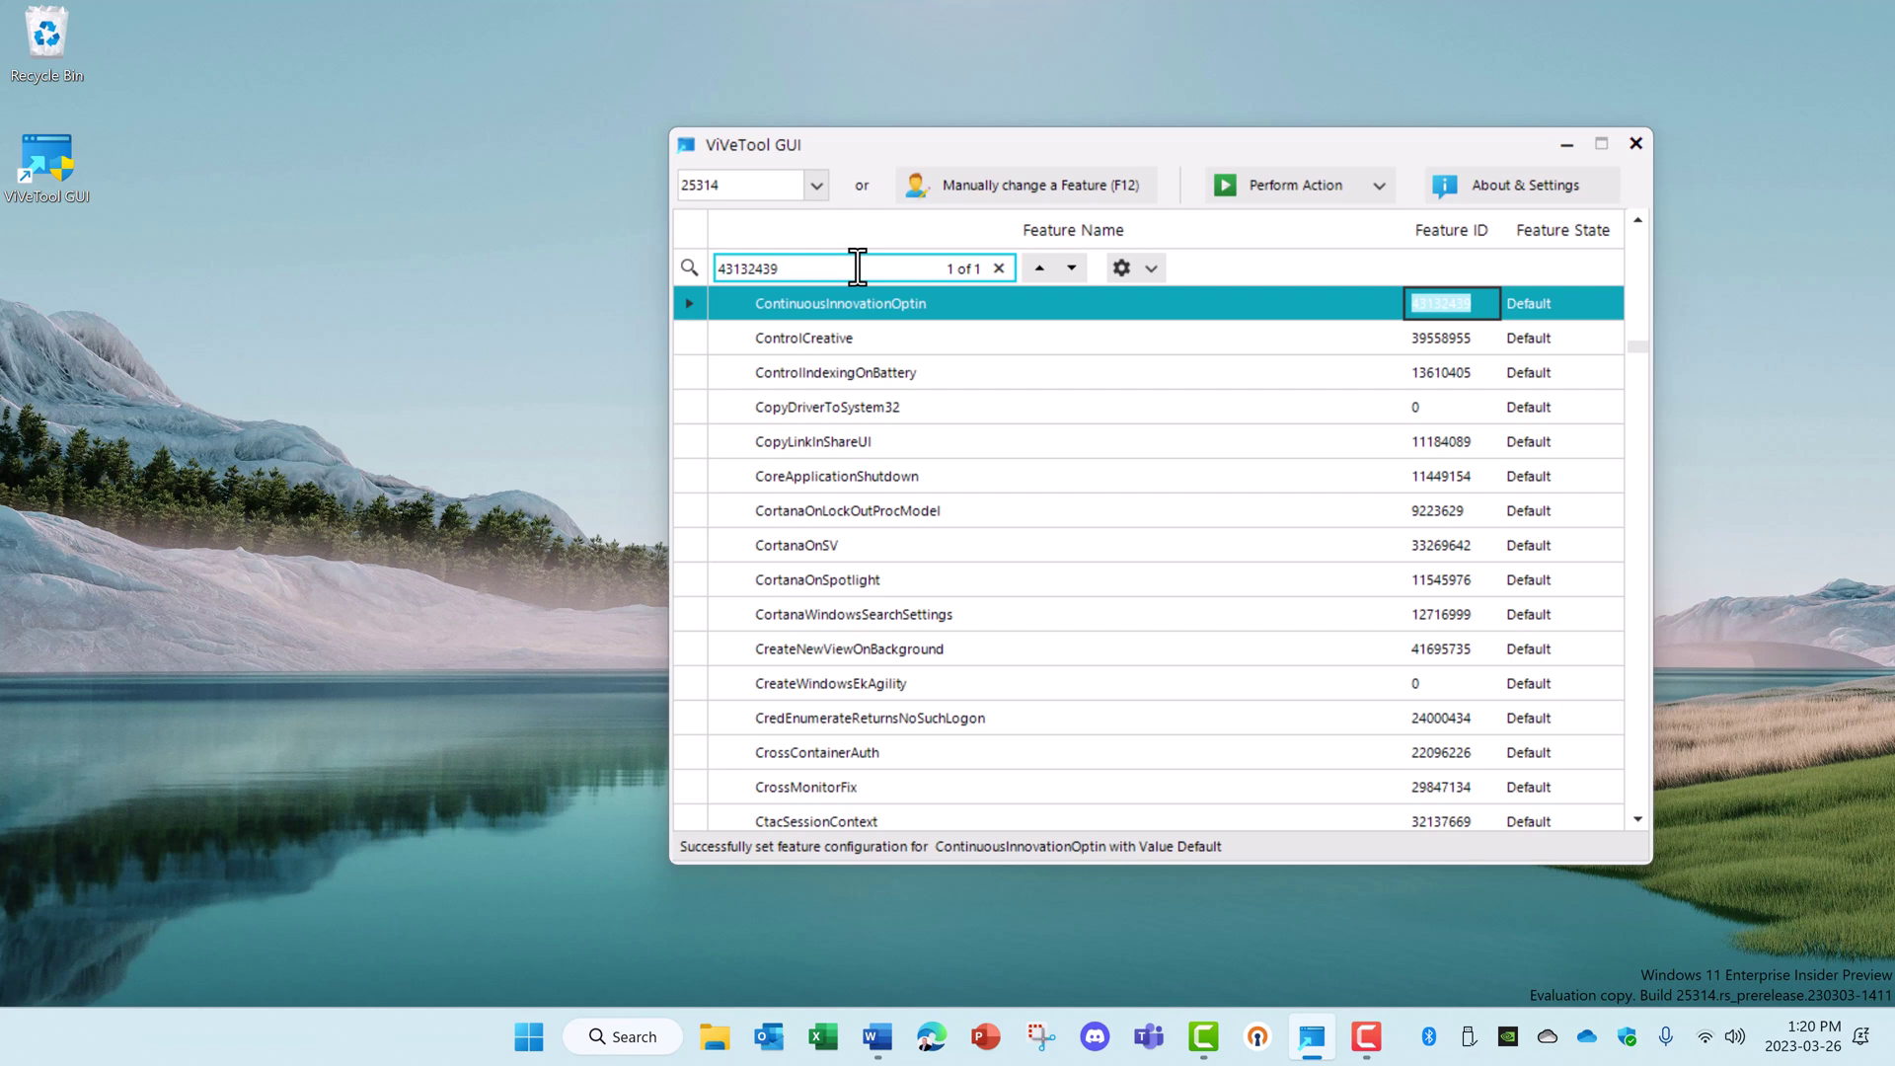
left_click(1377, 187)
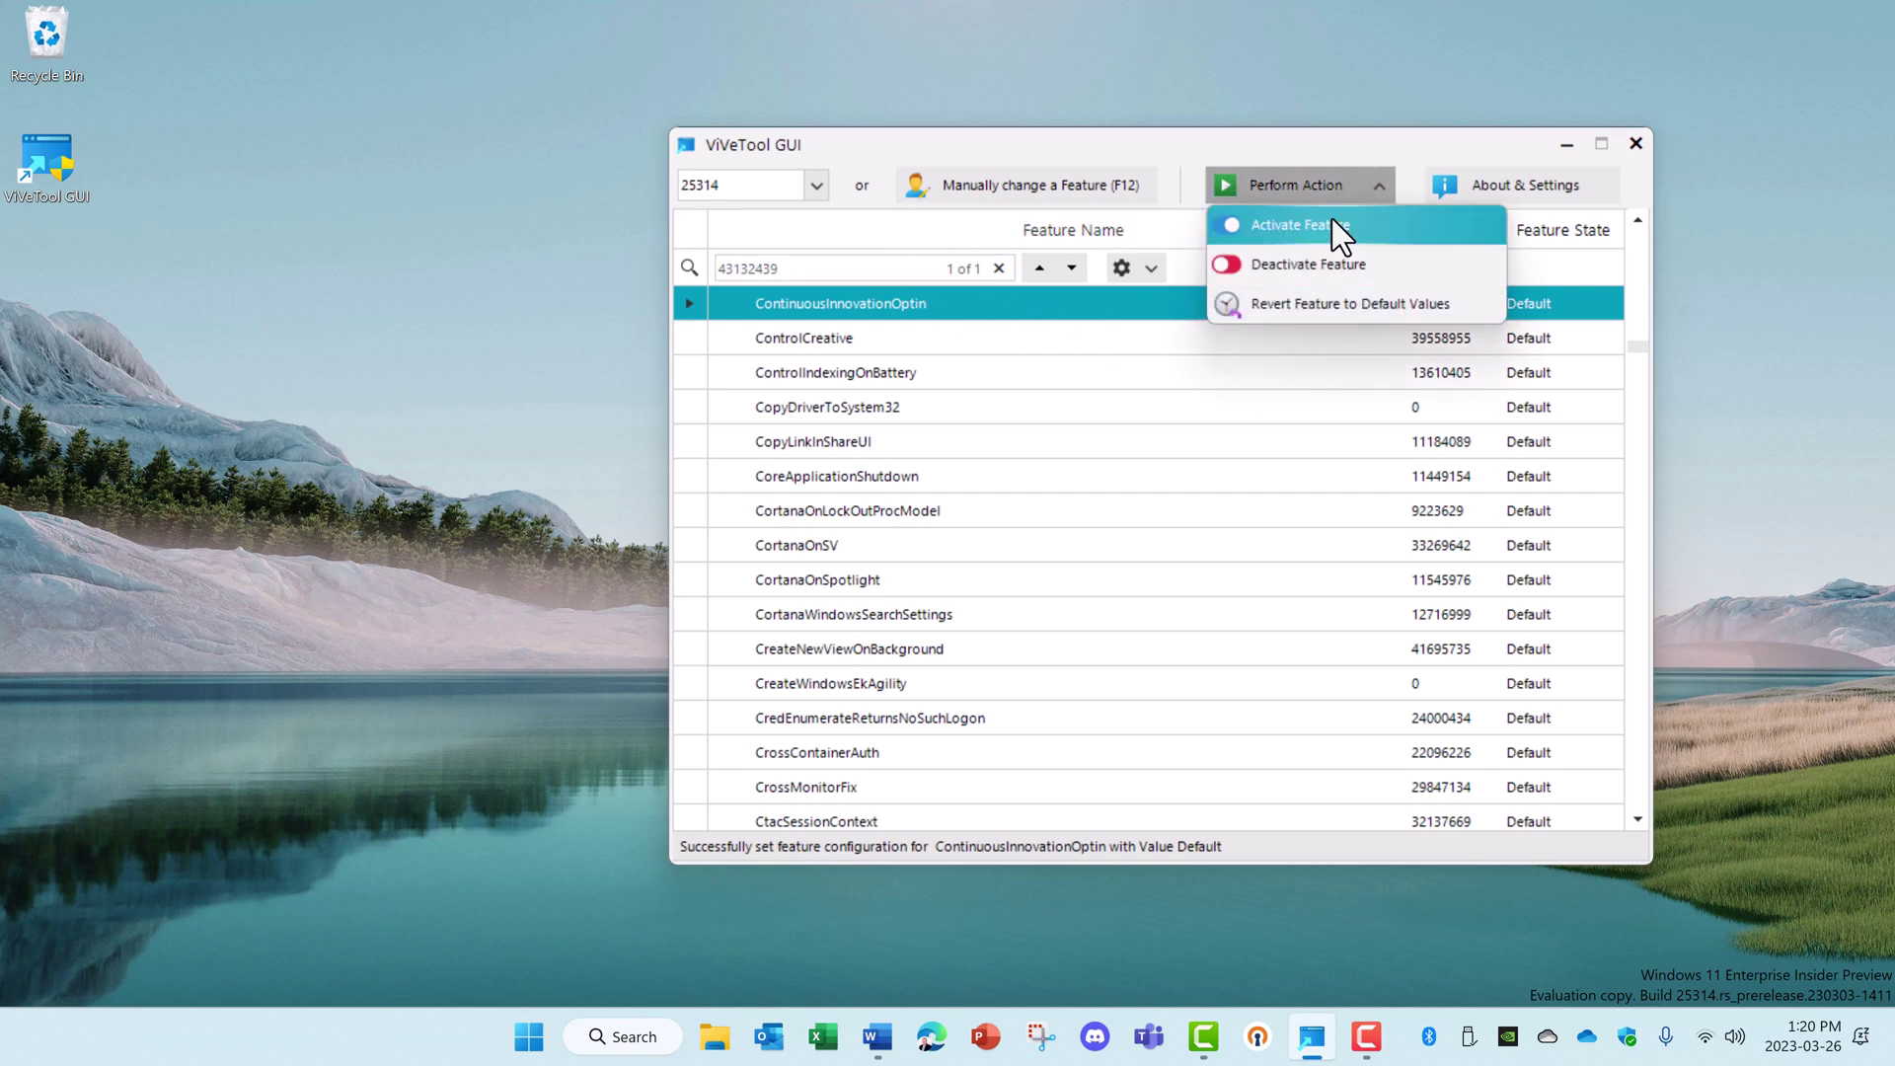
left_click(1297, 229)
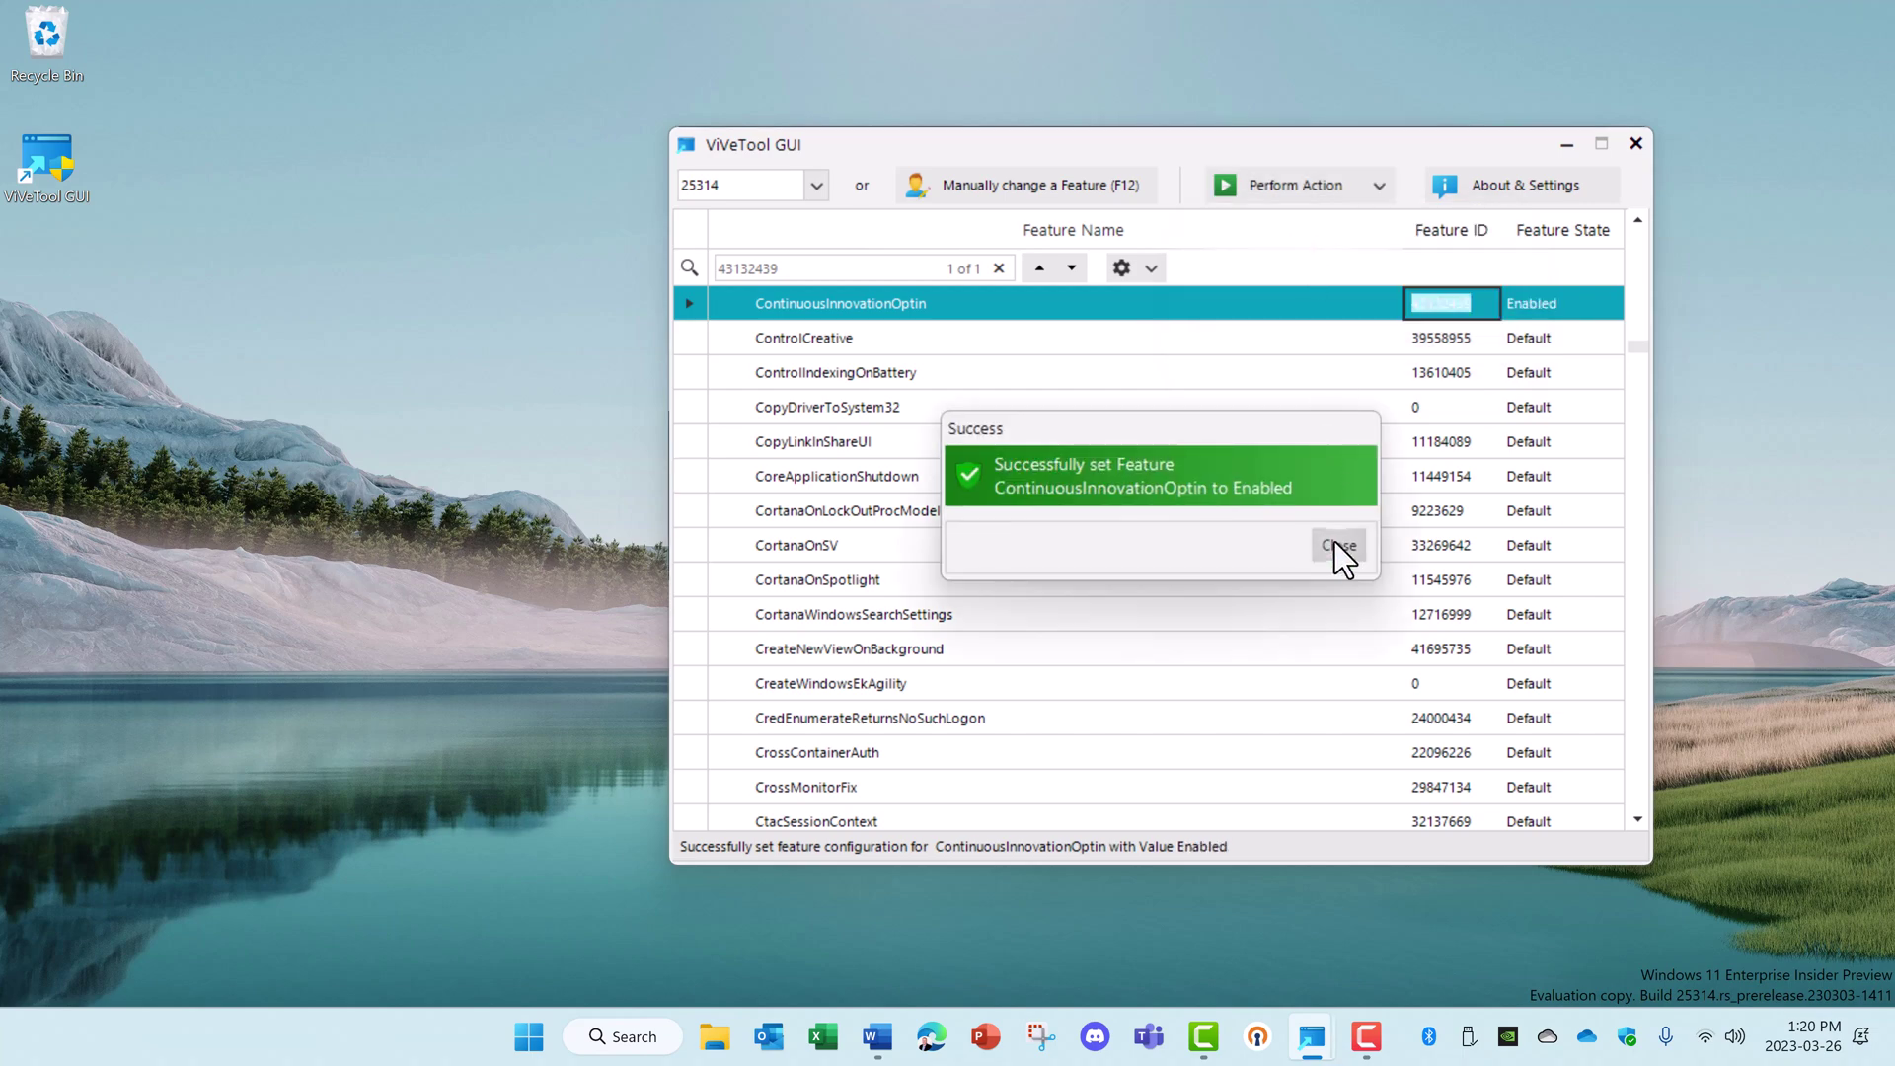
left_click(1338, 545)
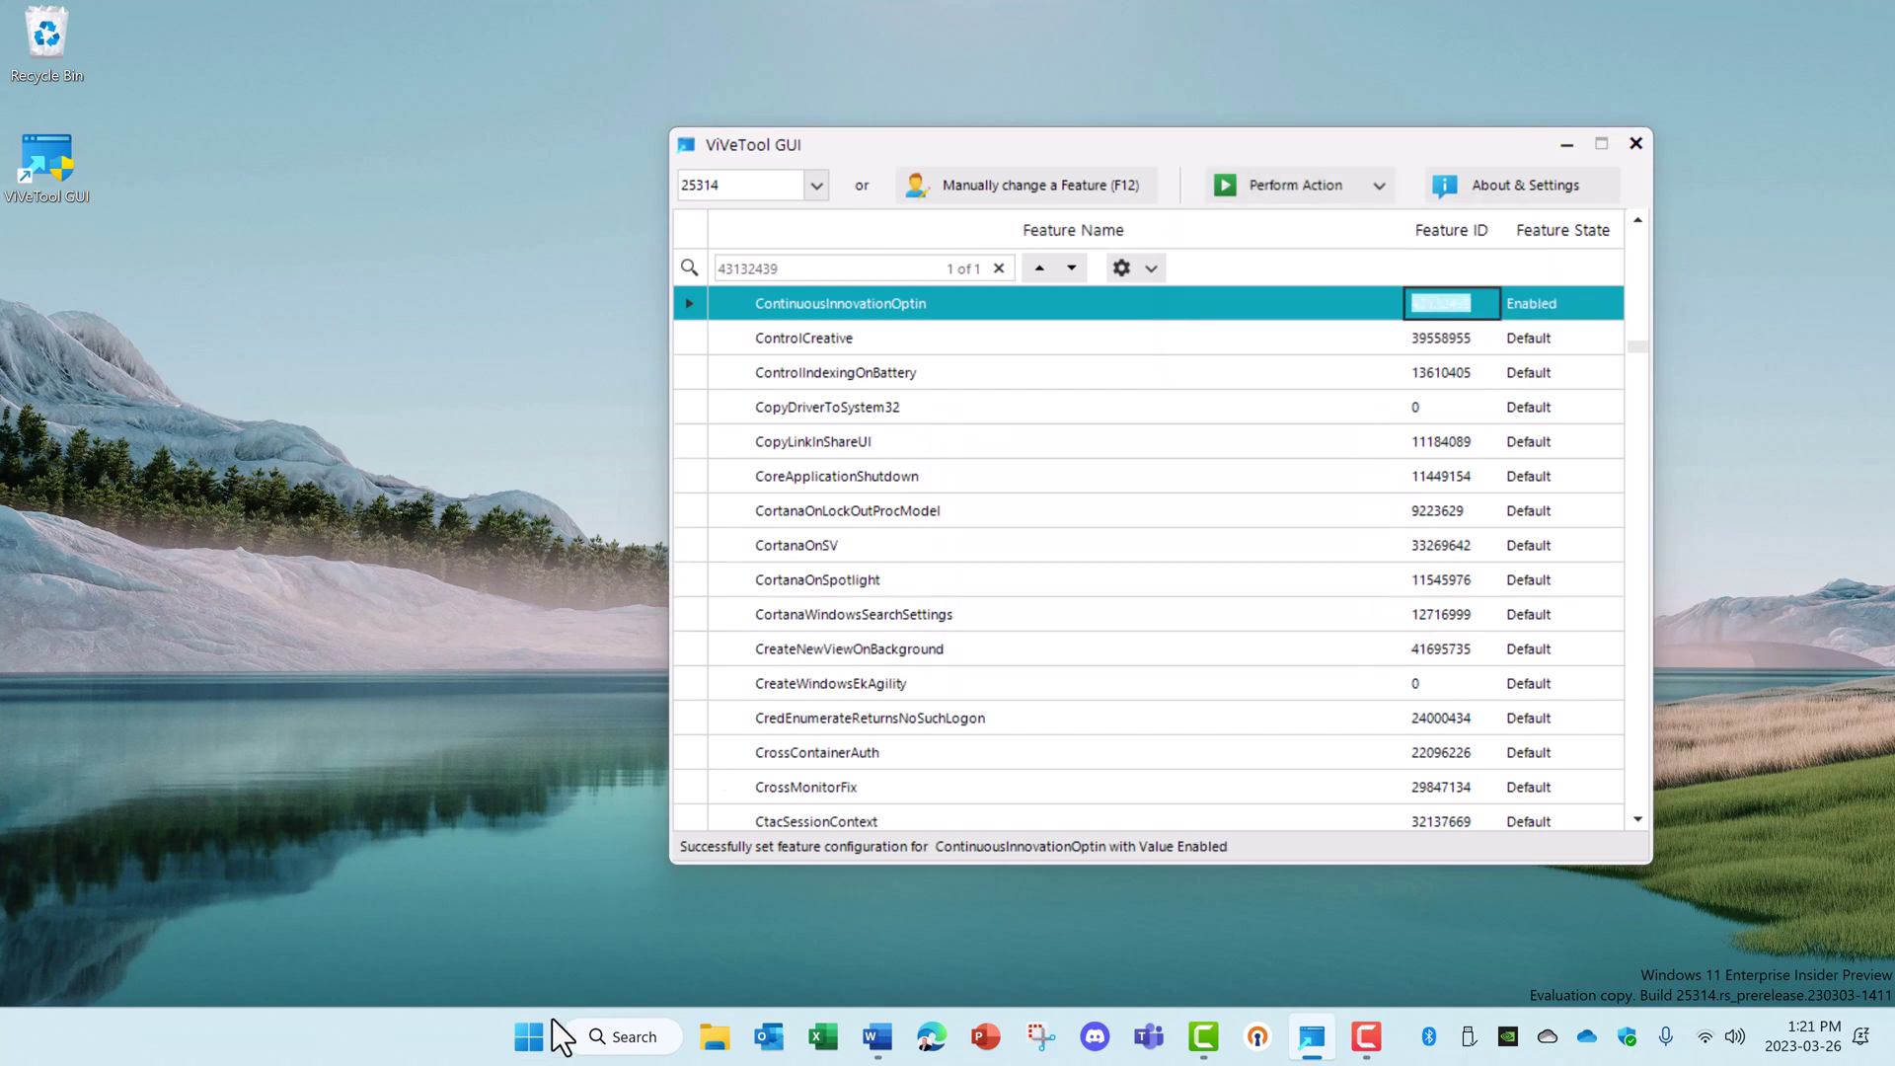
left_click(528, 1037)
Step: Launch Settings, go to Windows Update, and start a check for updates
left_click(774, 425)
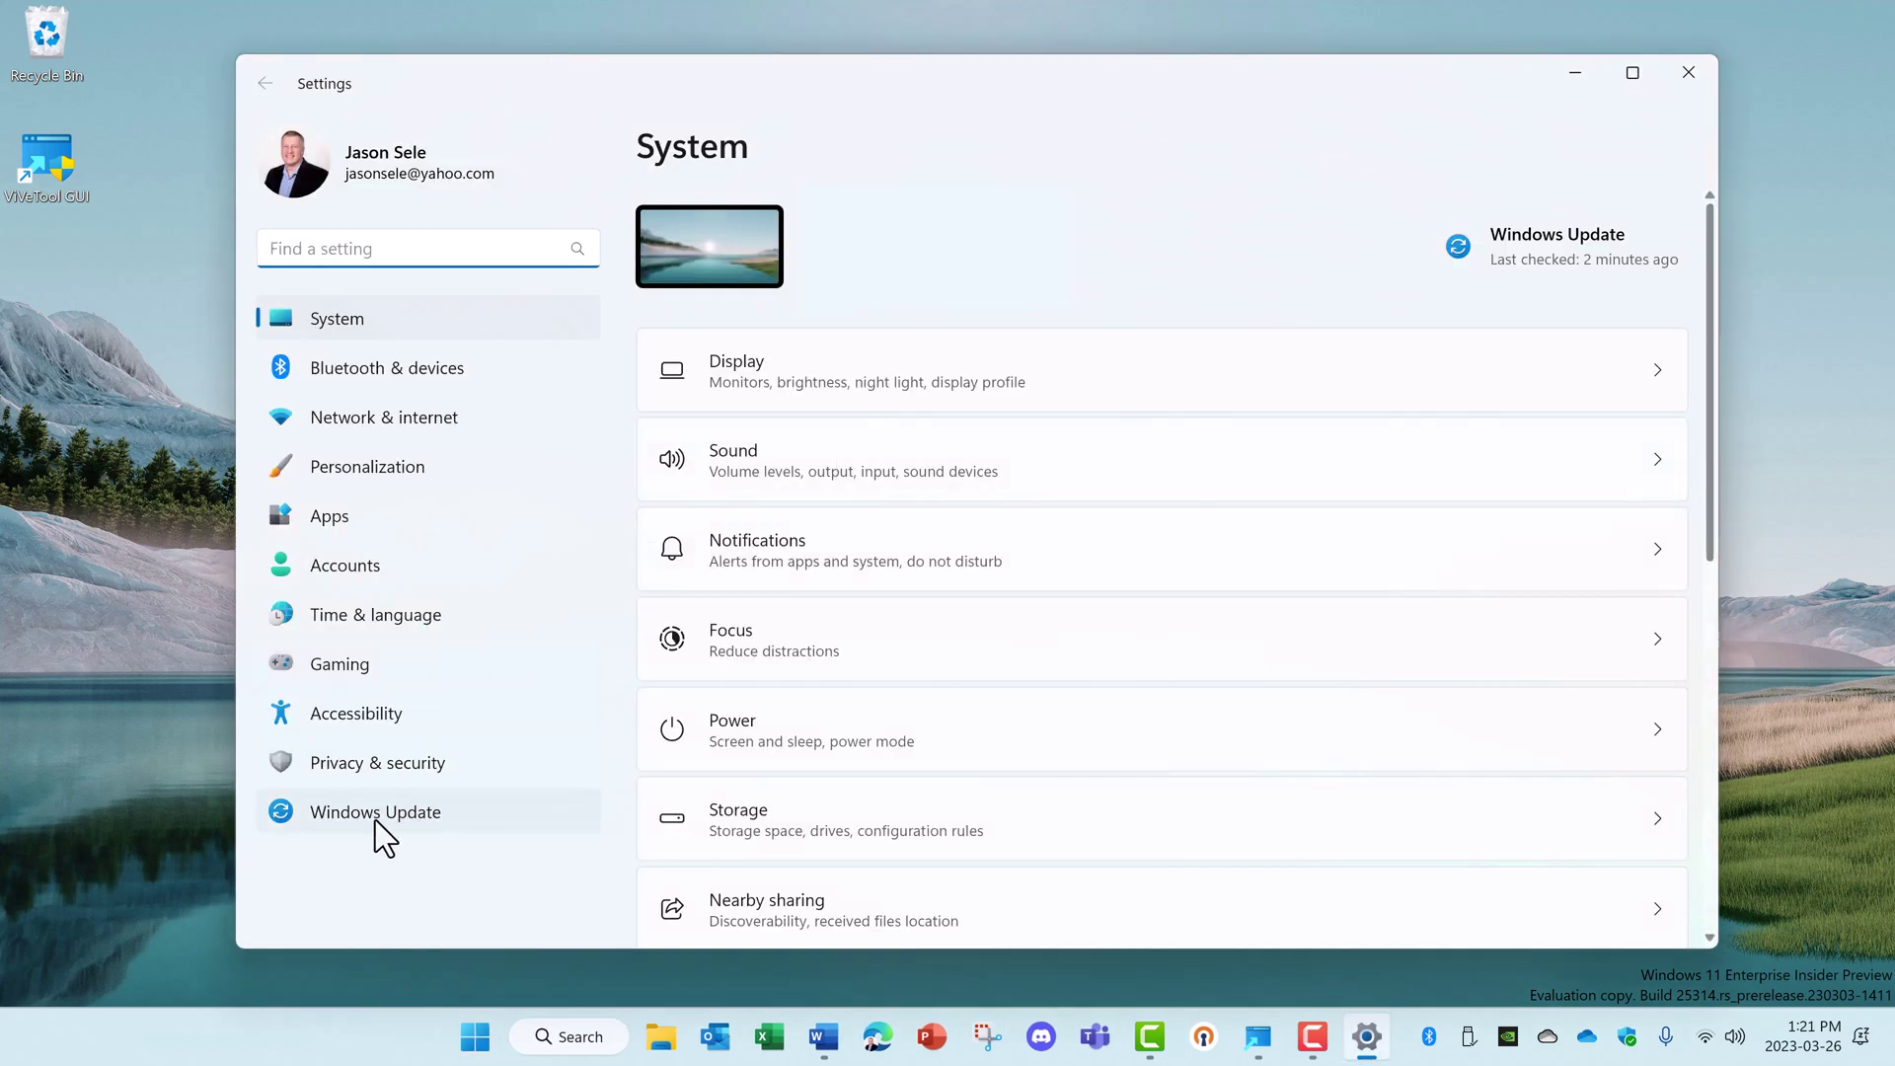
left_click(376, 820)
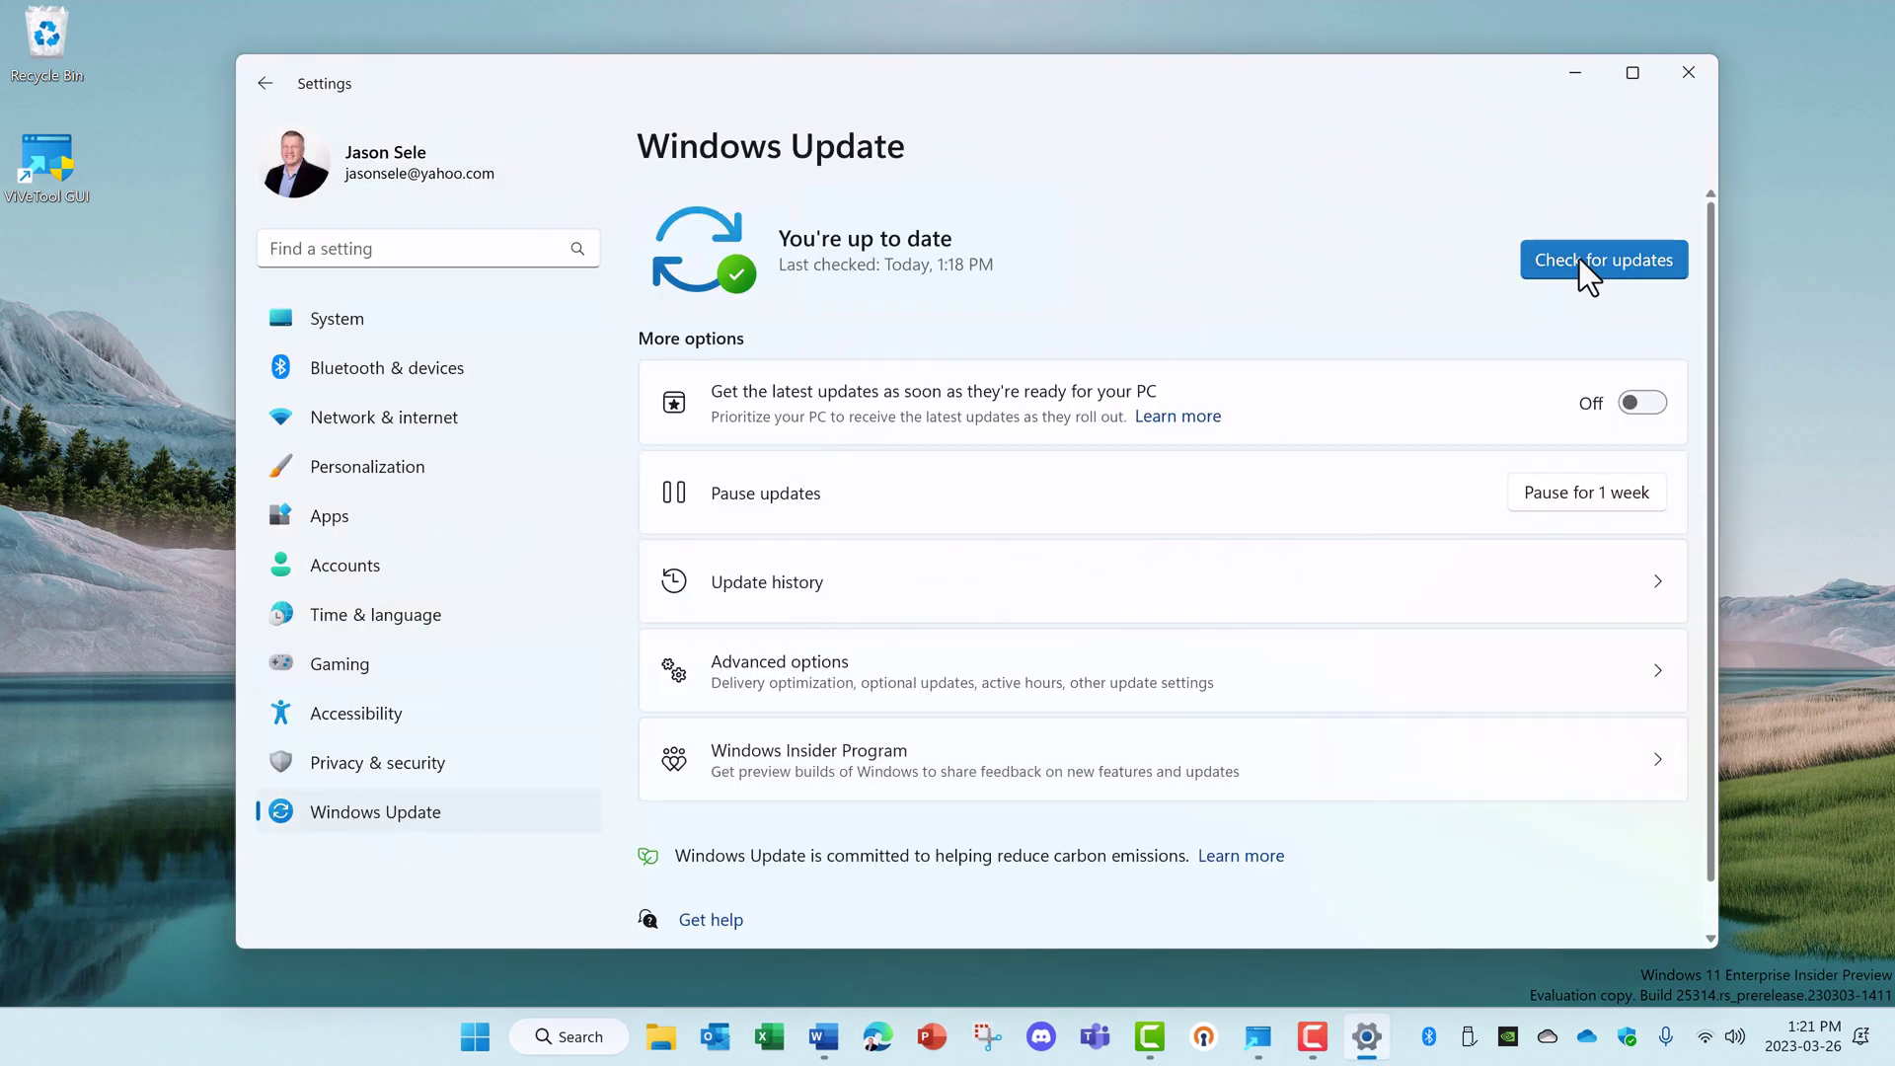
left_click(1596, 253)
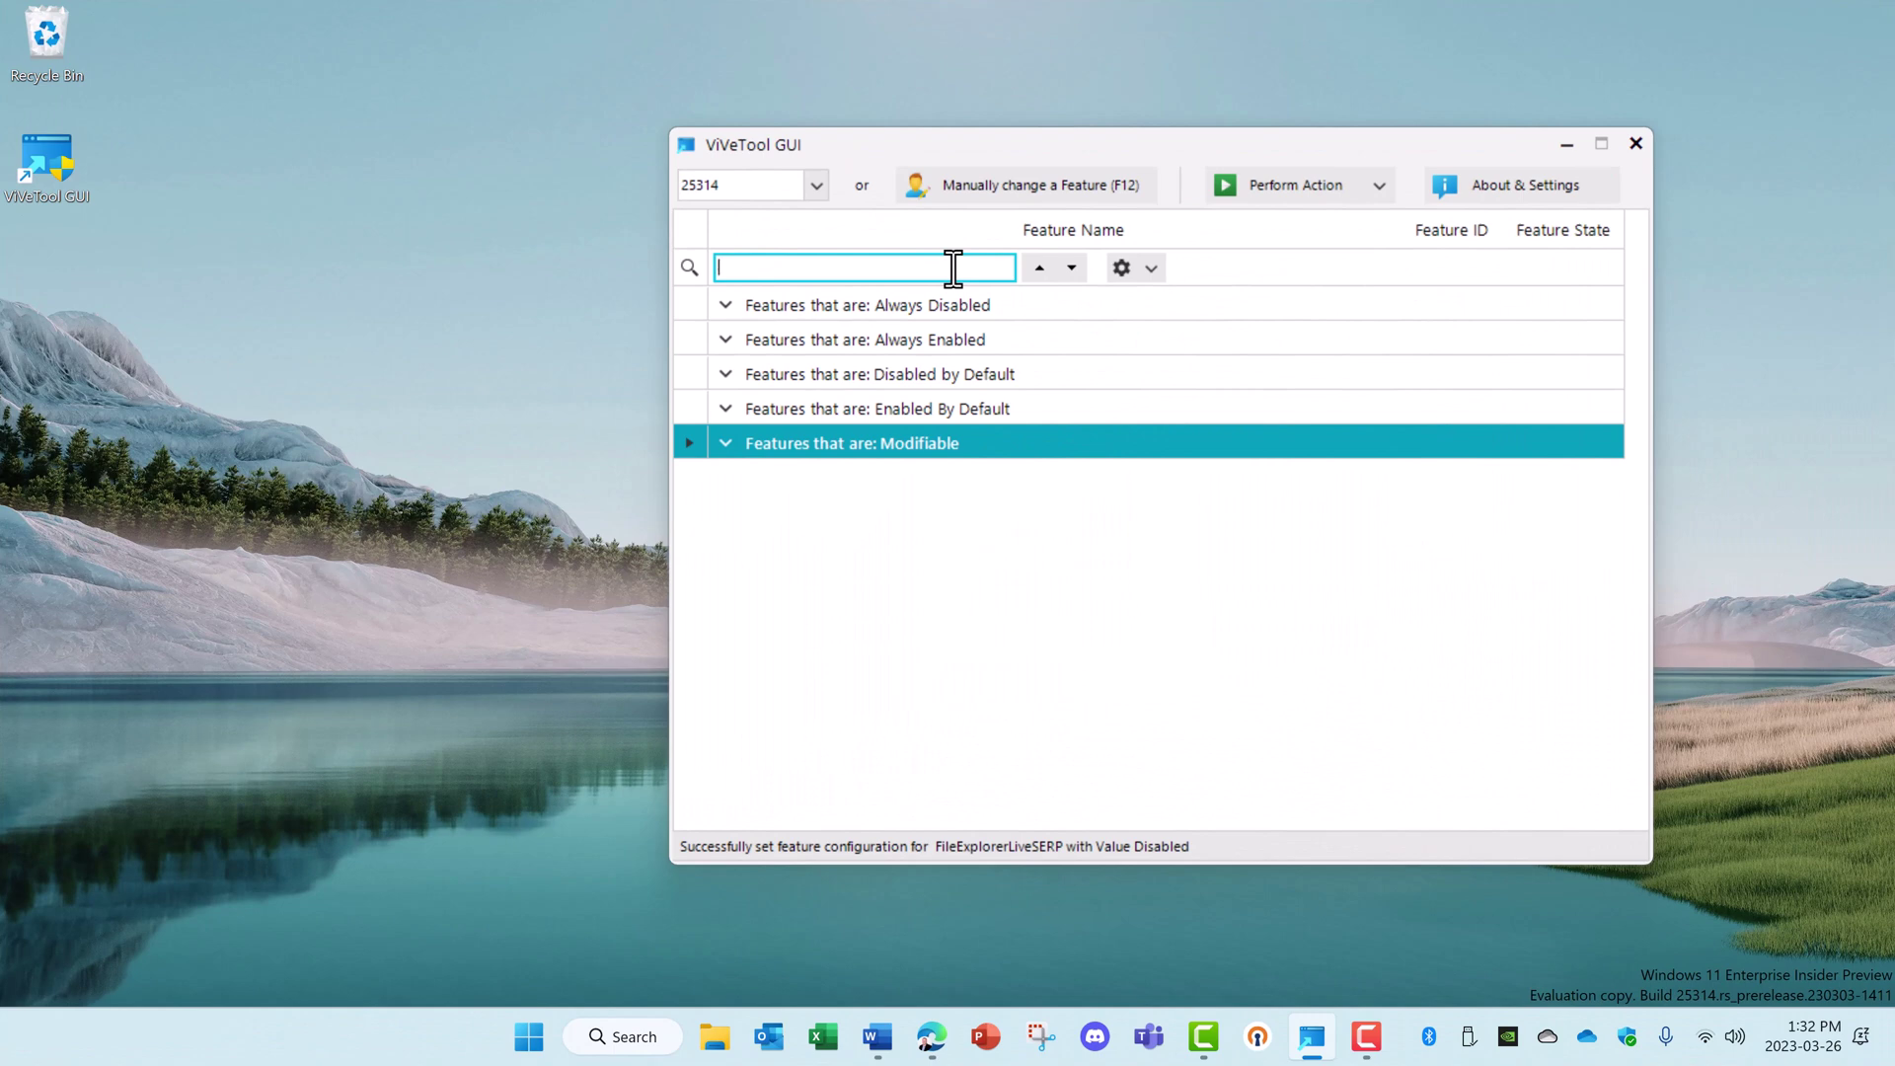
Step: Search ID 38665217 and activate FileExplorerLiveSERP, closing the success dialog
type("38665217")
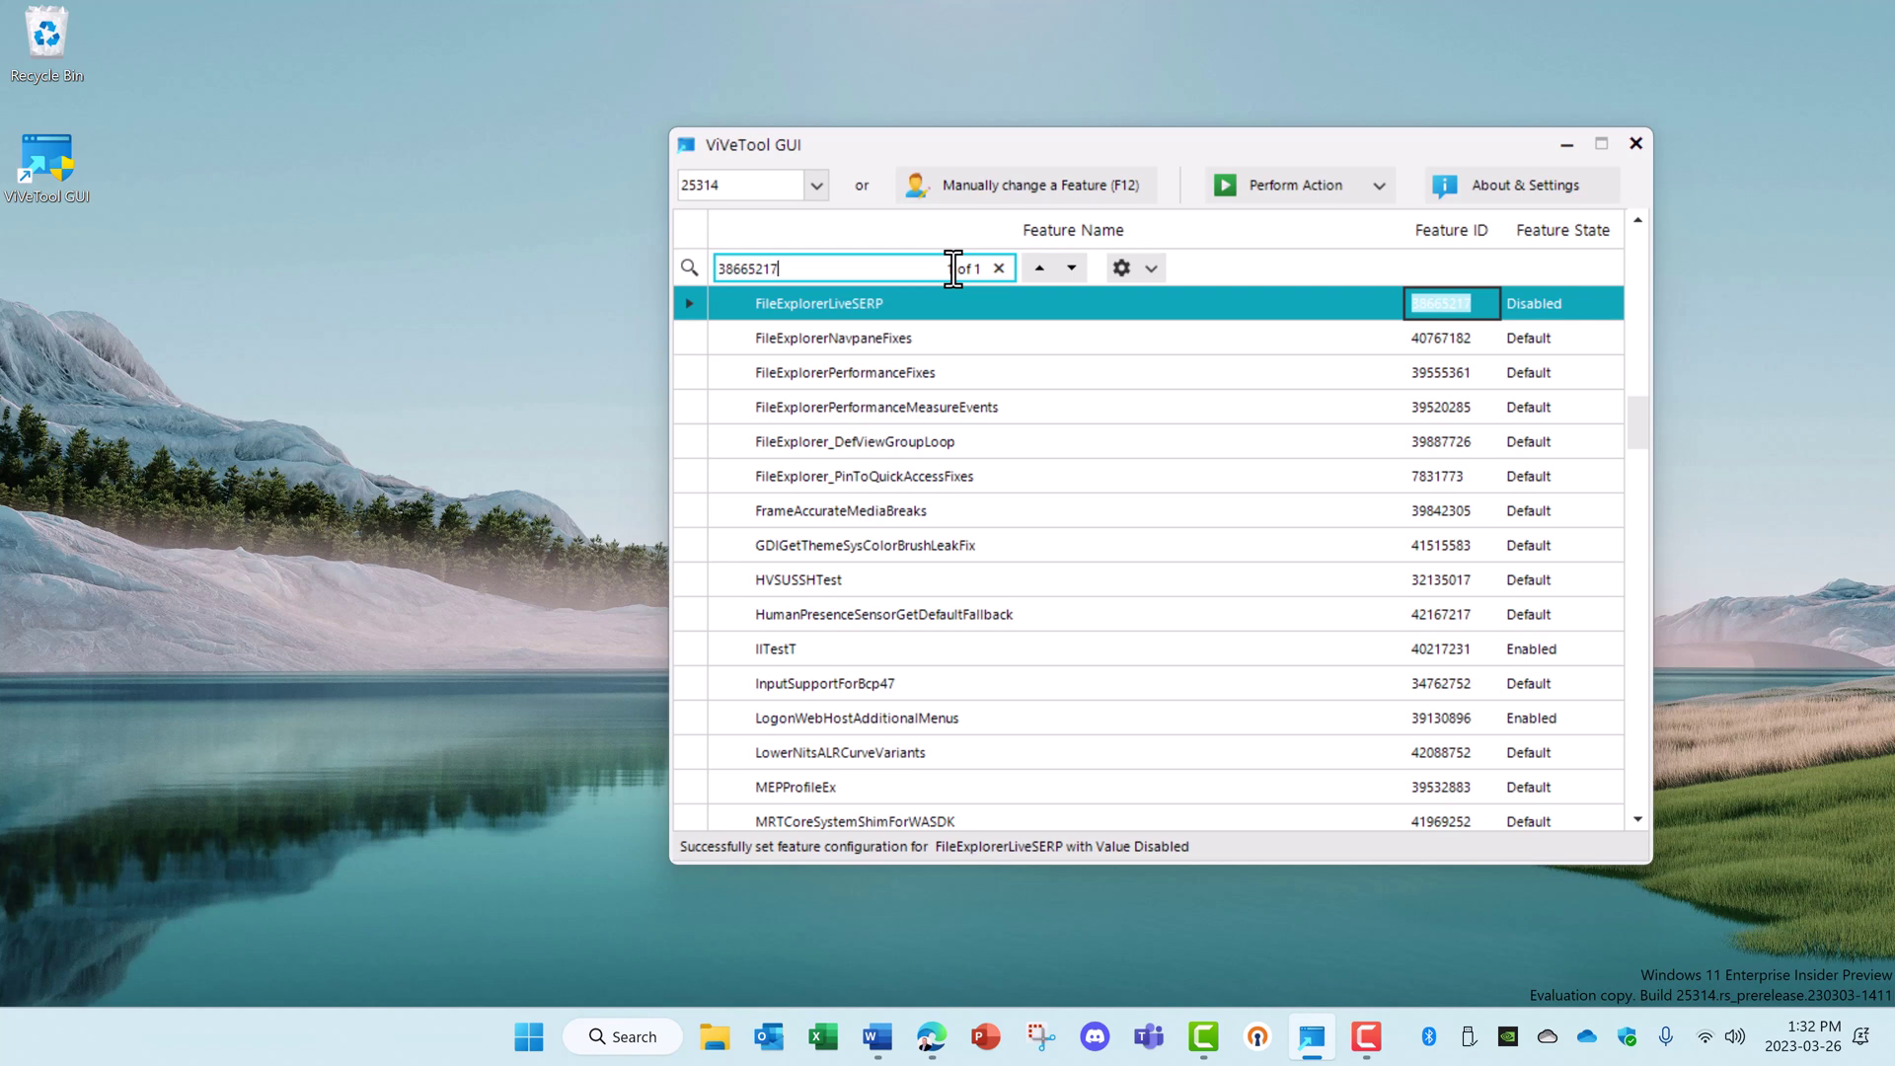
left_click(1378, 186)
left_click(1321, 223)
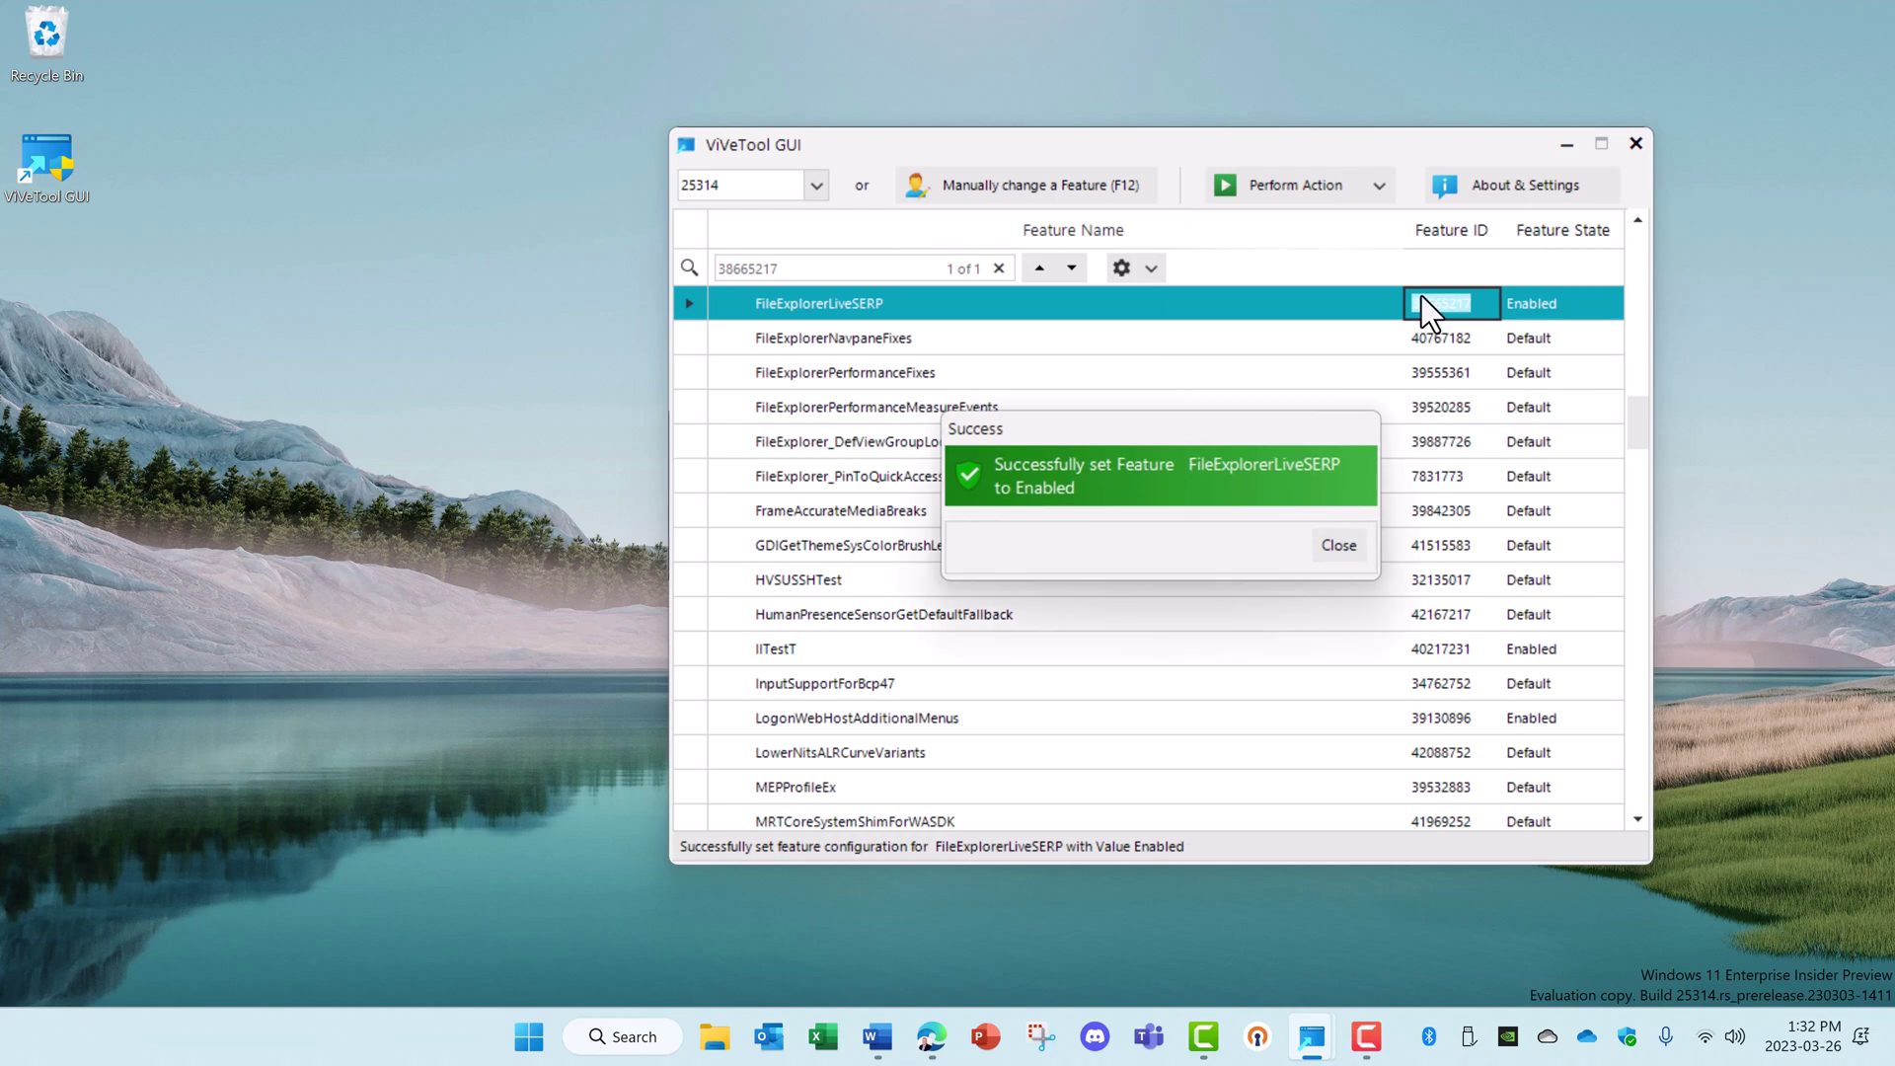
left_click(1334, 538)
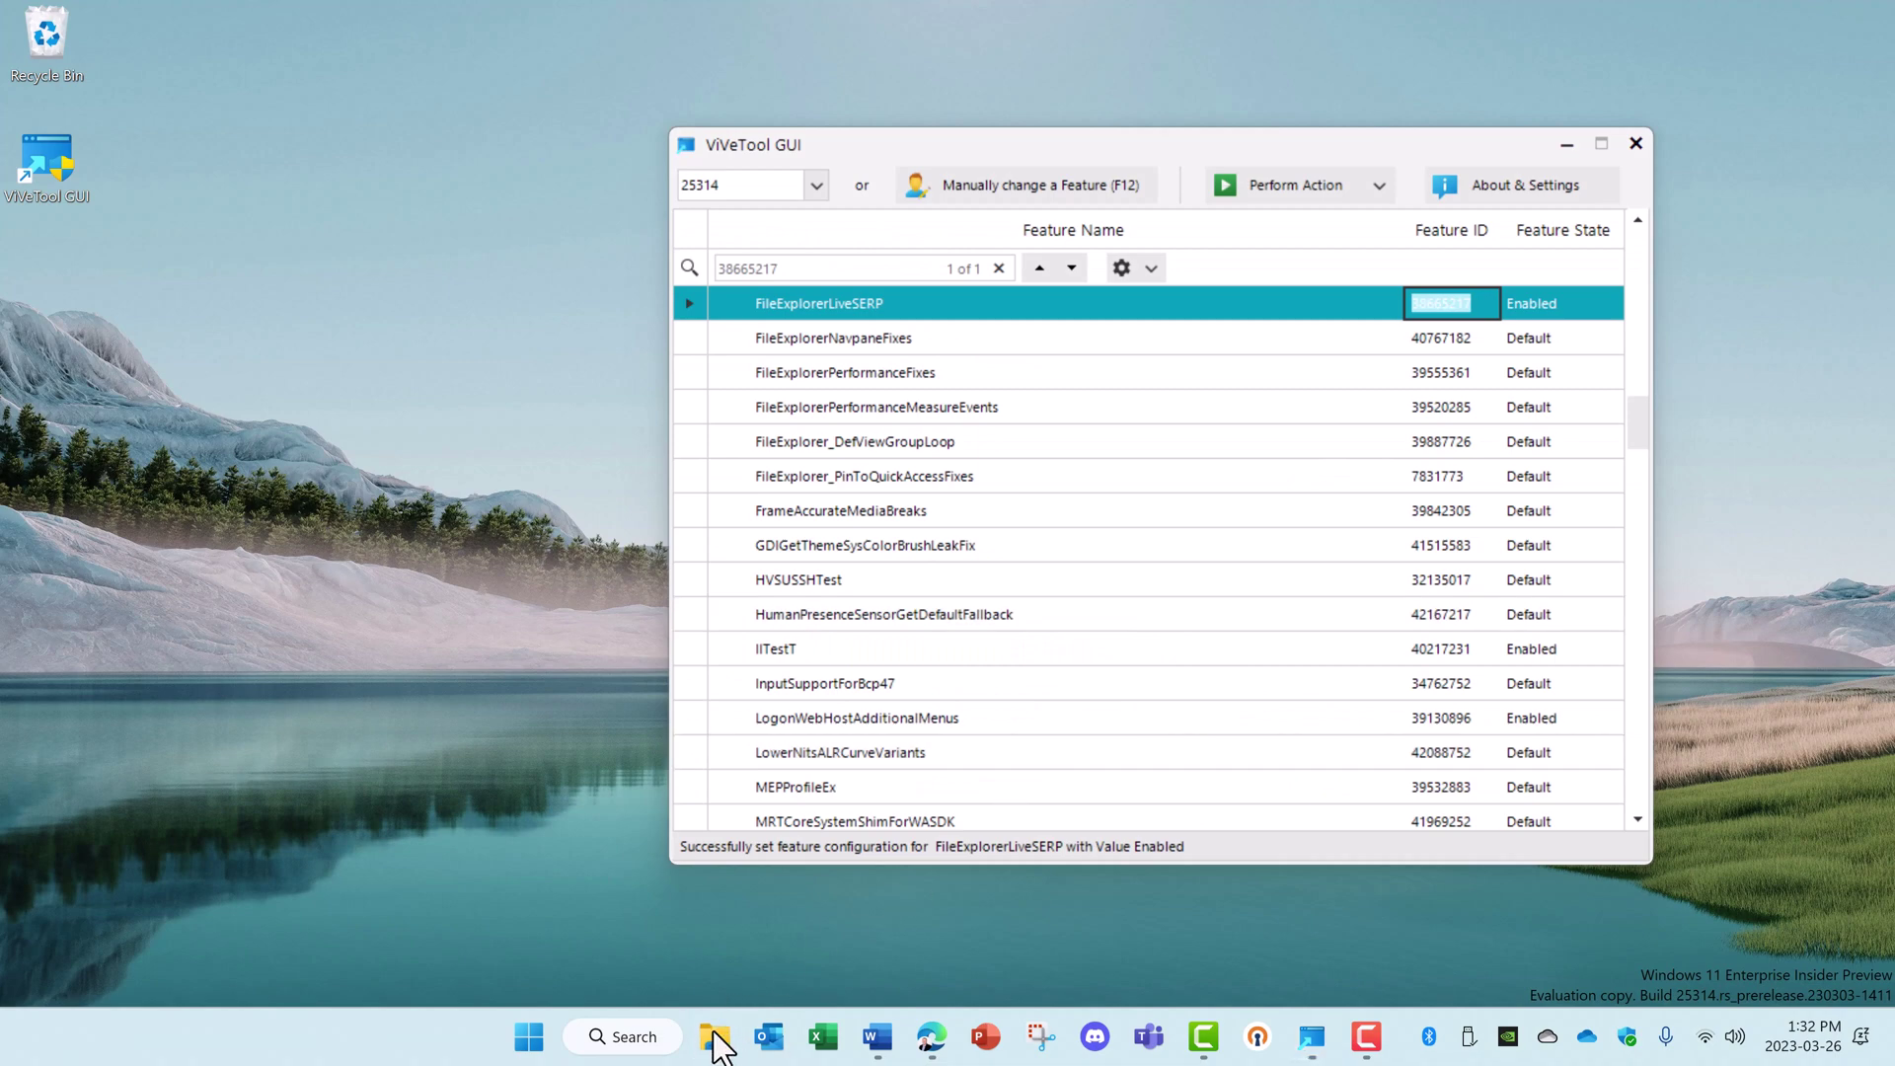
Step: Open Program Files on Windows (C:) in File Explorer and search it for 'inst'
left_click(714, 1038)
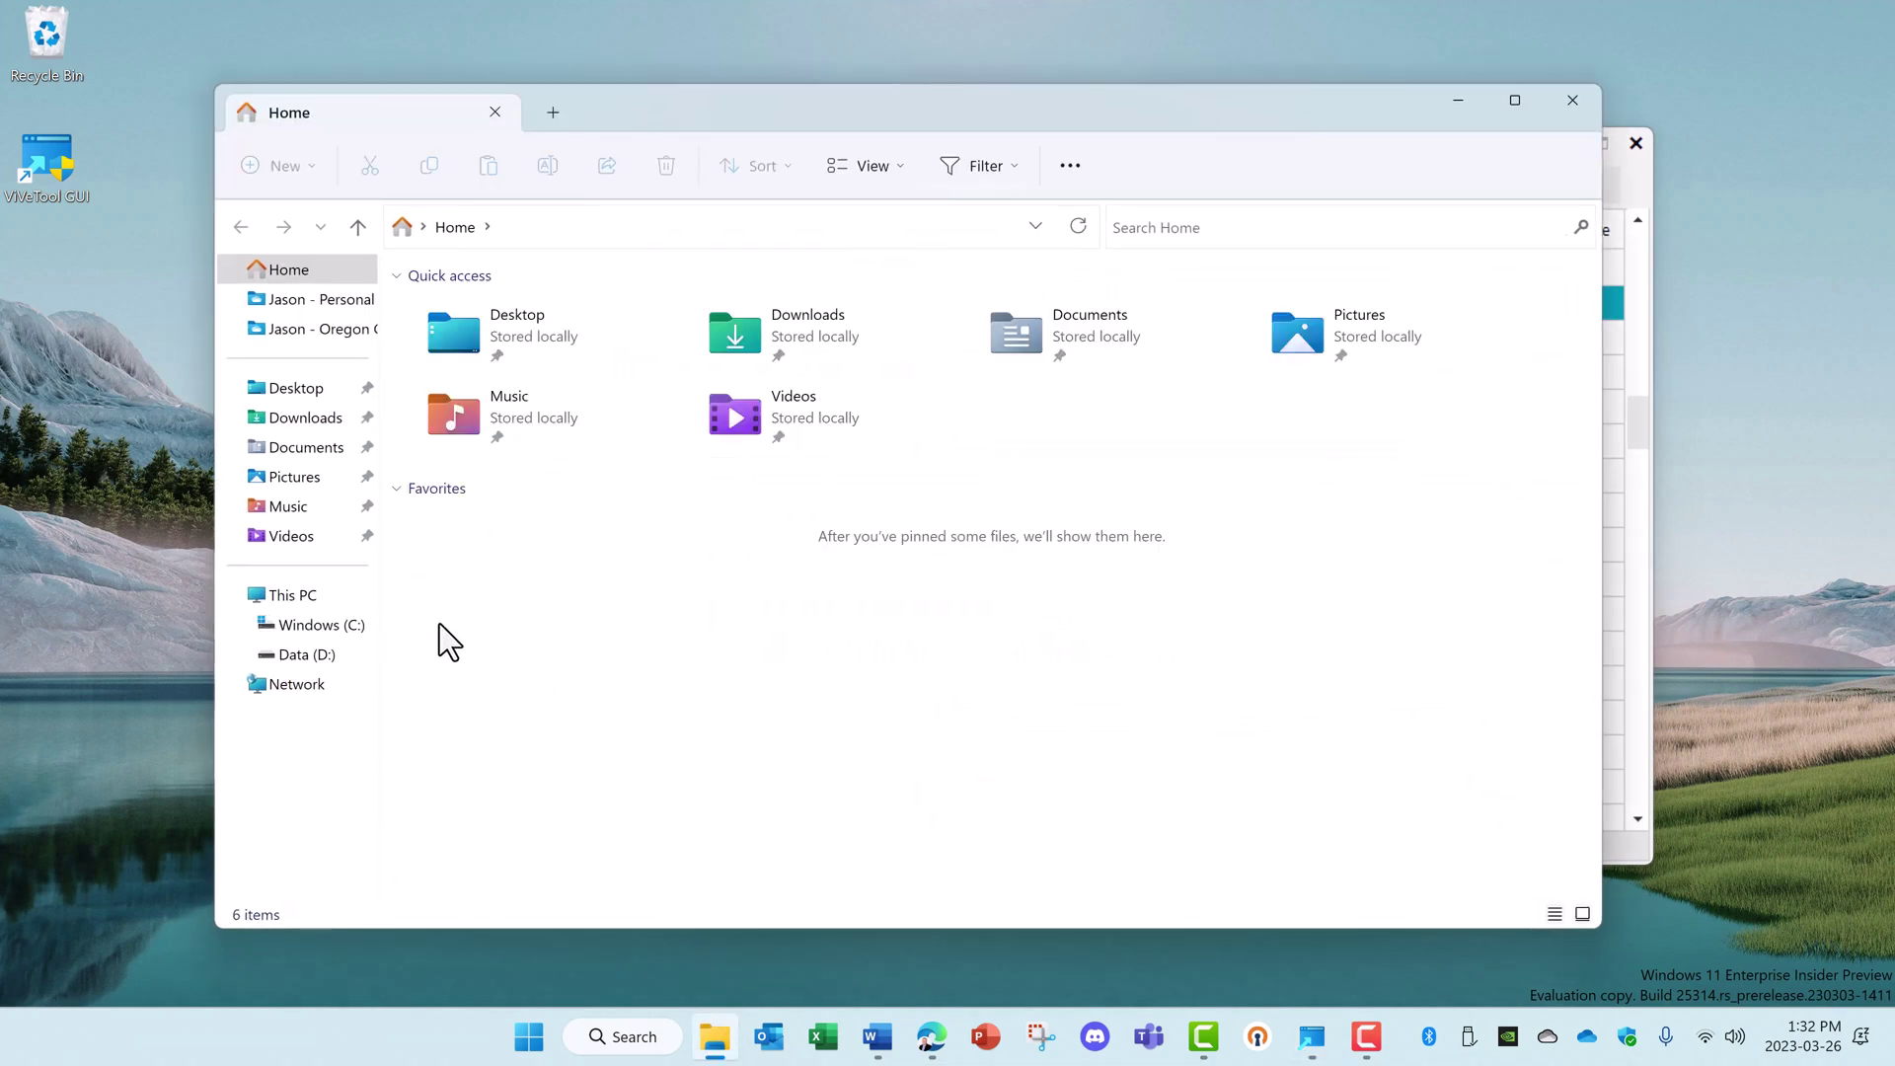
left_click(329, 633)
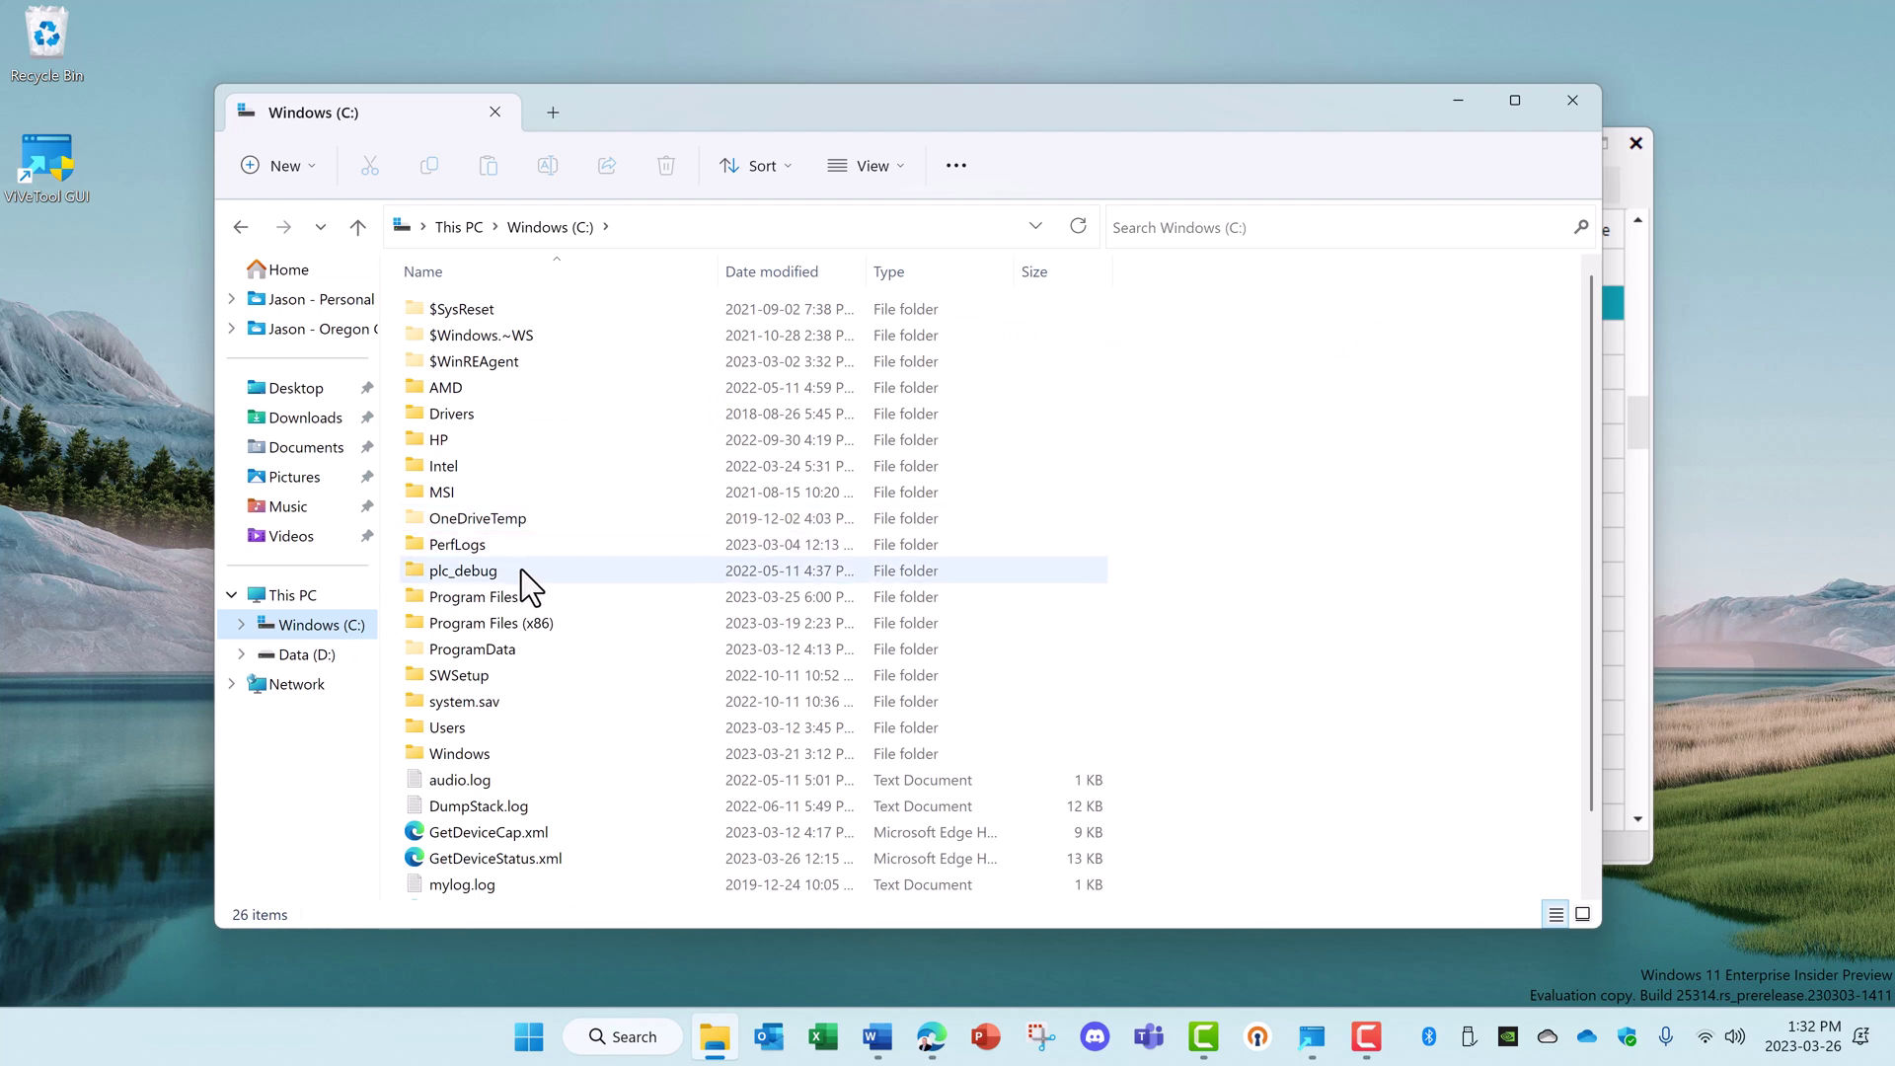
left_click(499, 604)
double_click(499, 602)
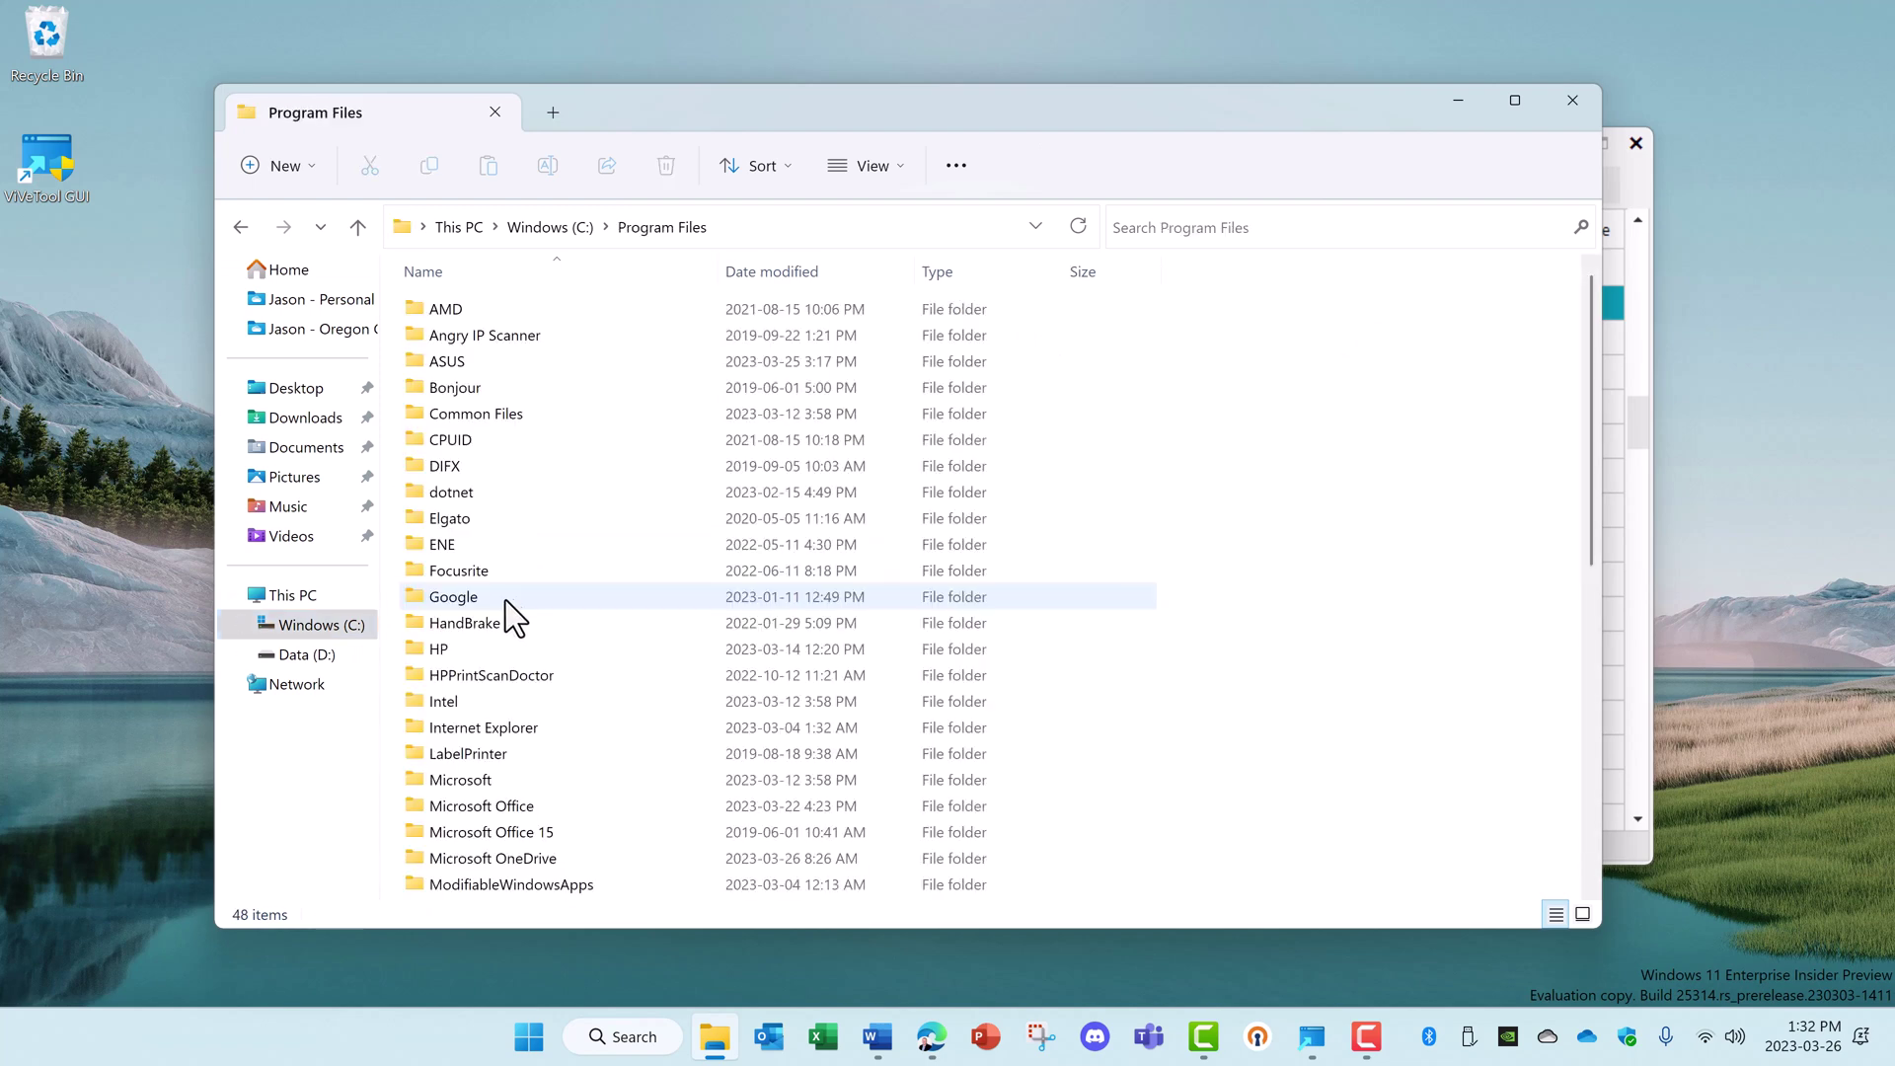
left_click(1199, 237)
type("inst")
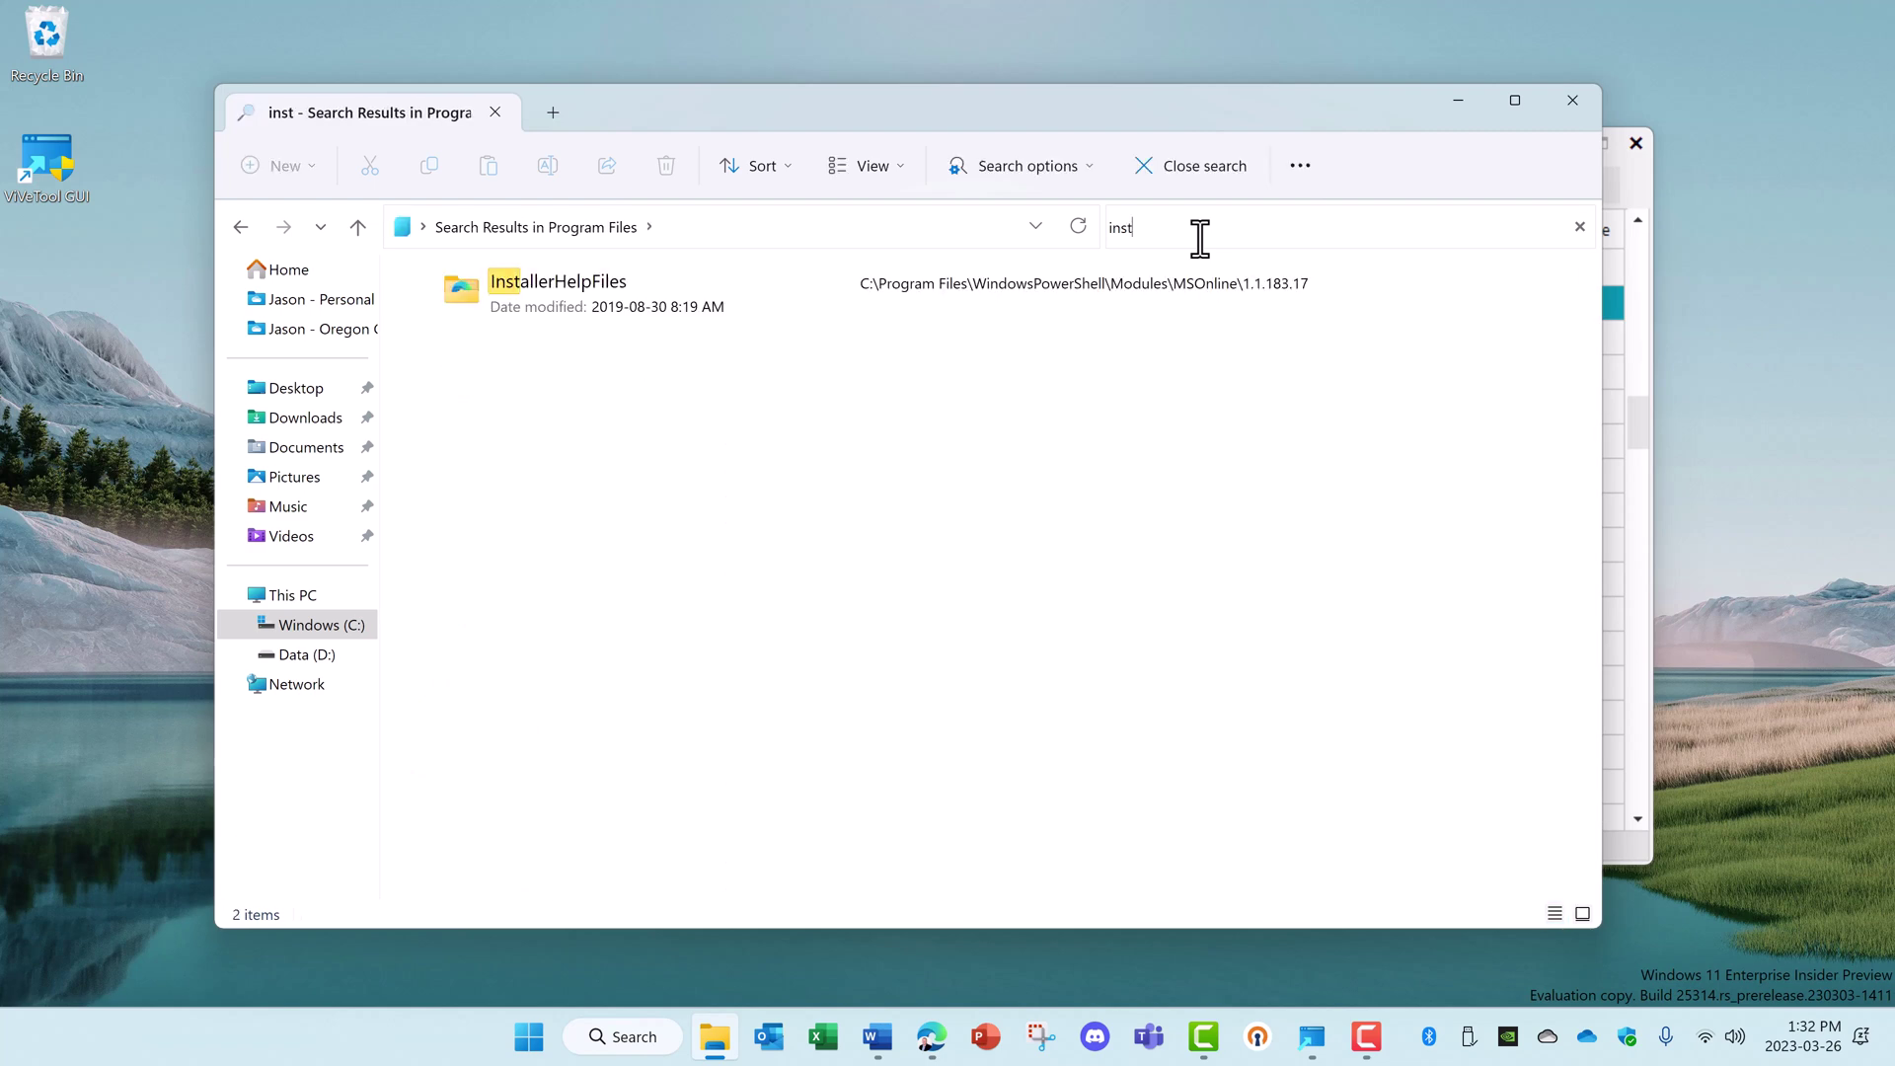